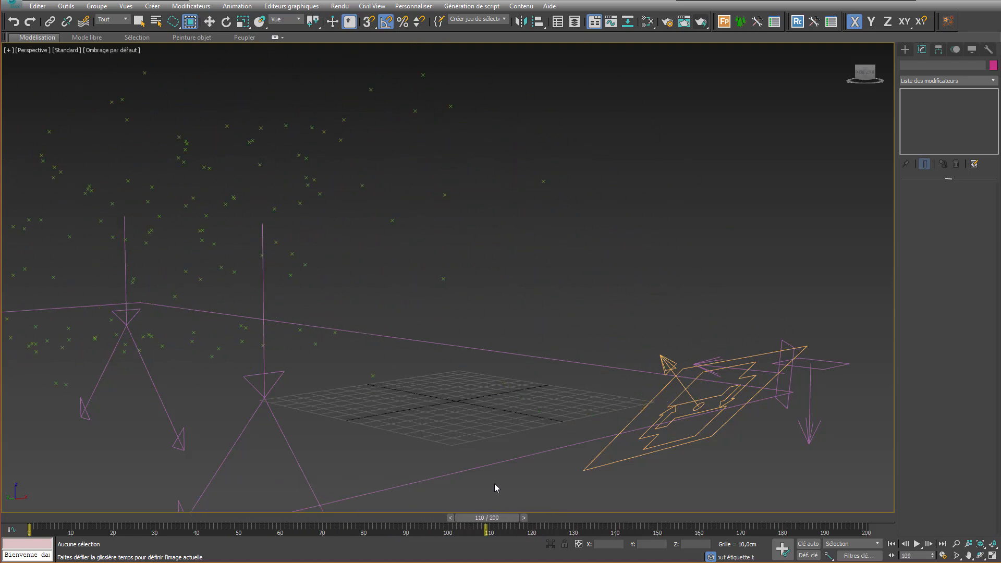
Step: Examine the settings of the gravity, POmniFlect deflector and wind space warps and the particle motion along the timeline
key("w")
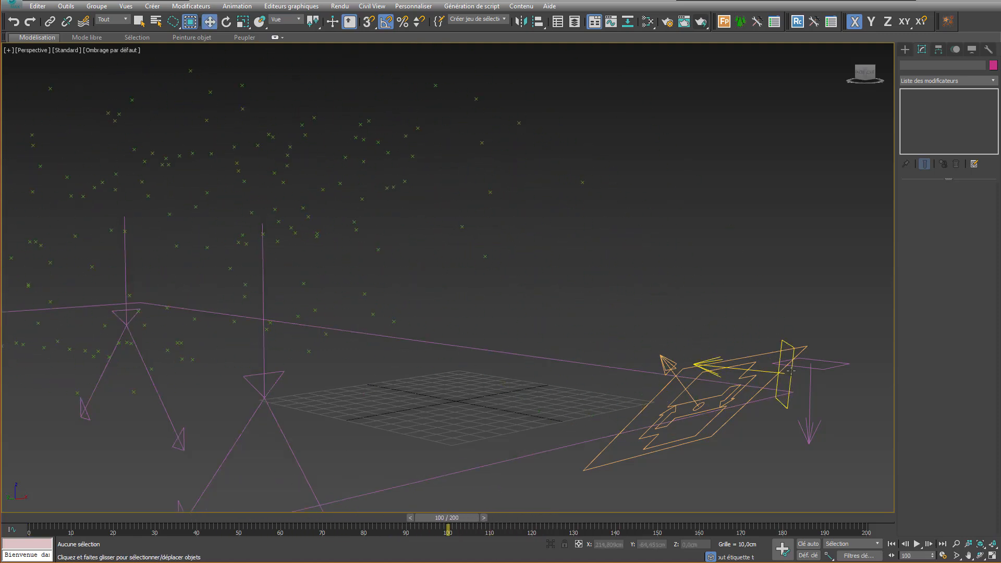
left_click(812, 366)
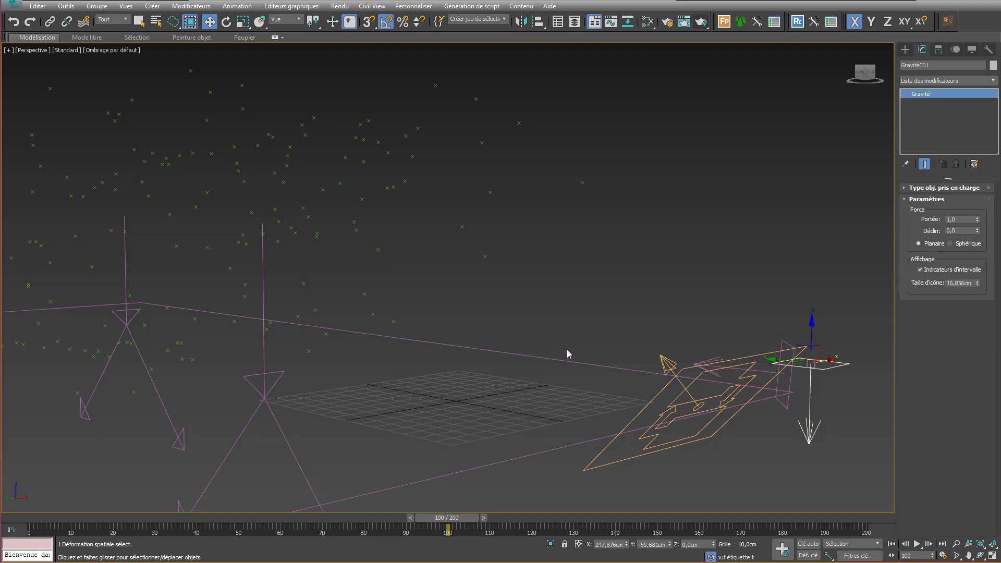
left_click(546, 357)
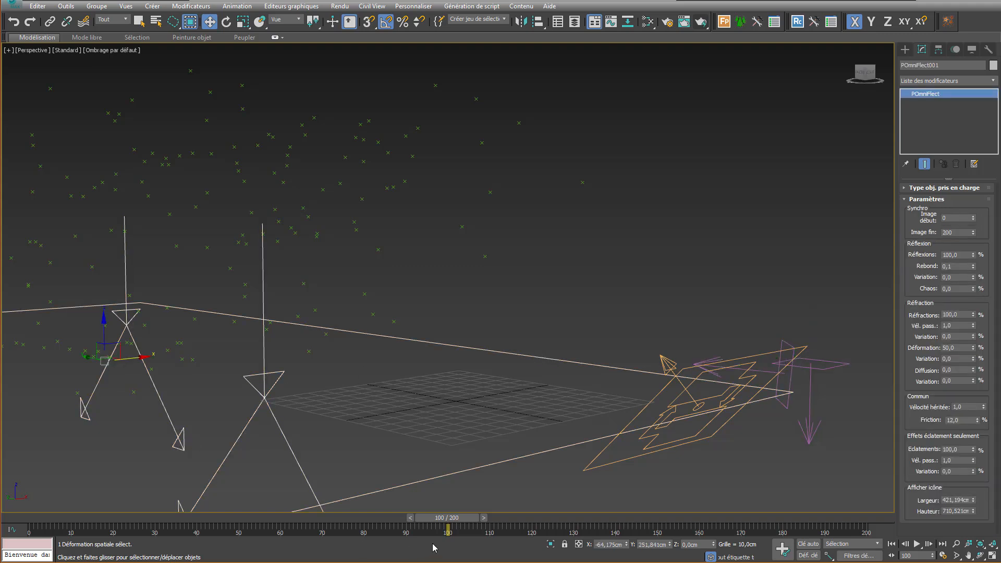
left_click_drag(447, 520, 416, 488)
key("w")
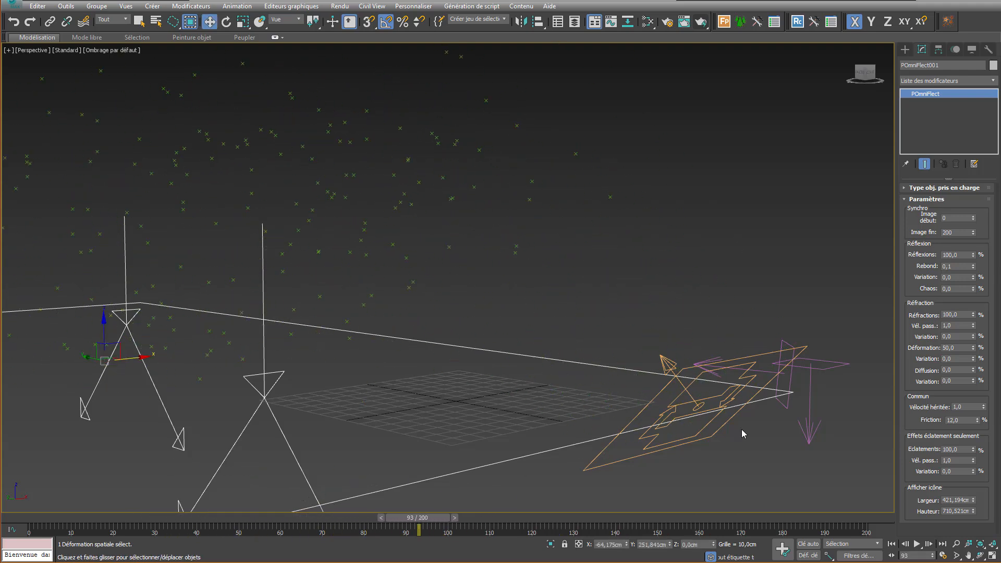
left_click(789, 376)
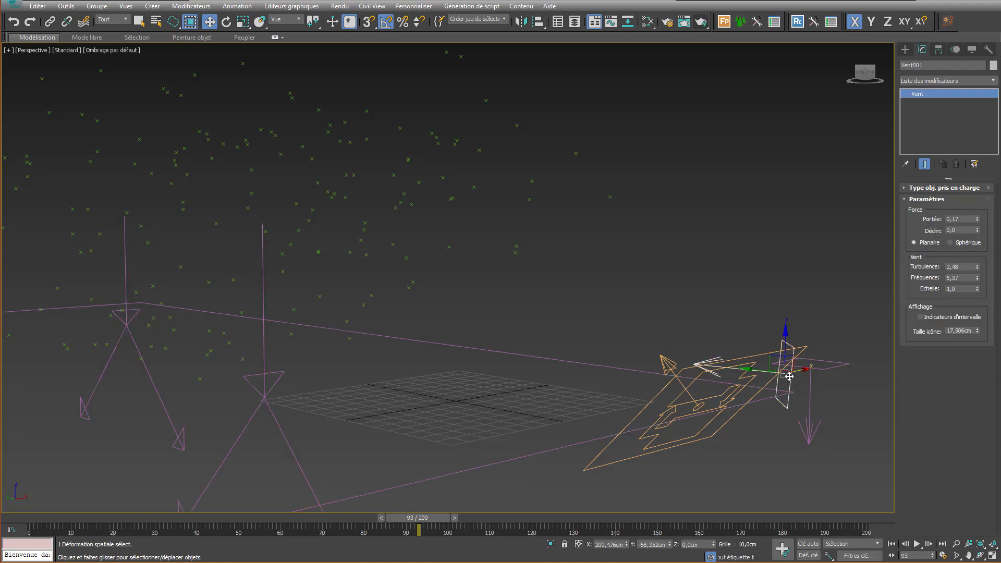
left_click(810, 368)
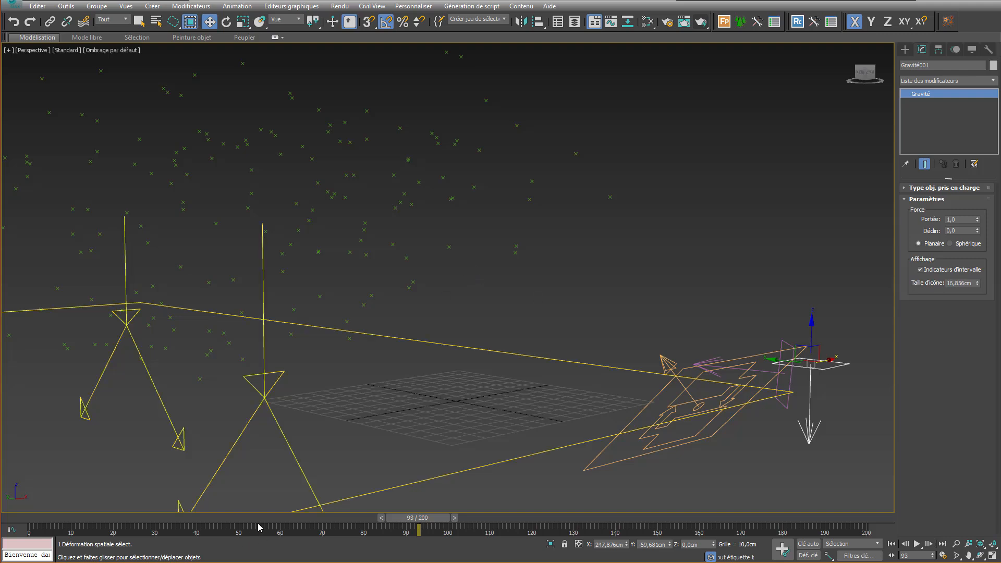
mouse_move(261, 519)
left_mouse_down()
mouse_move(190, 514)
mouse_move(270, 513)
left_mouse_up()
key("w")
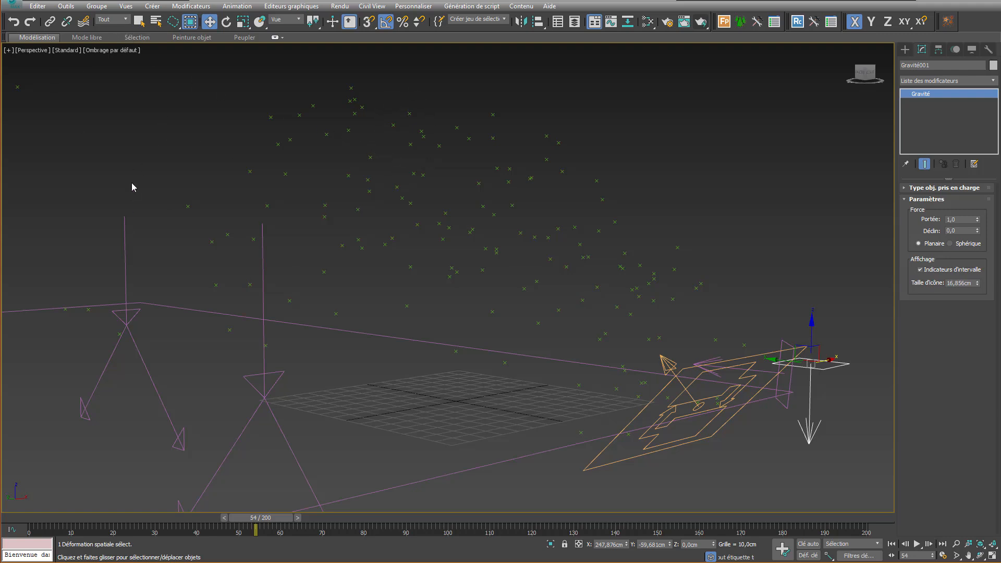
Step: Create a standard camera from the current perspective view, then switch the viewport back to Perspective
left_click(125, 6)
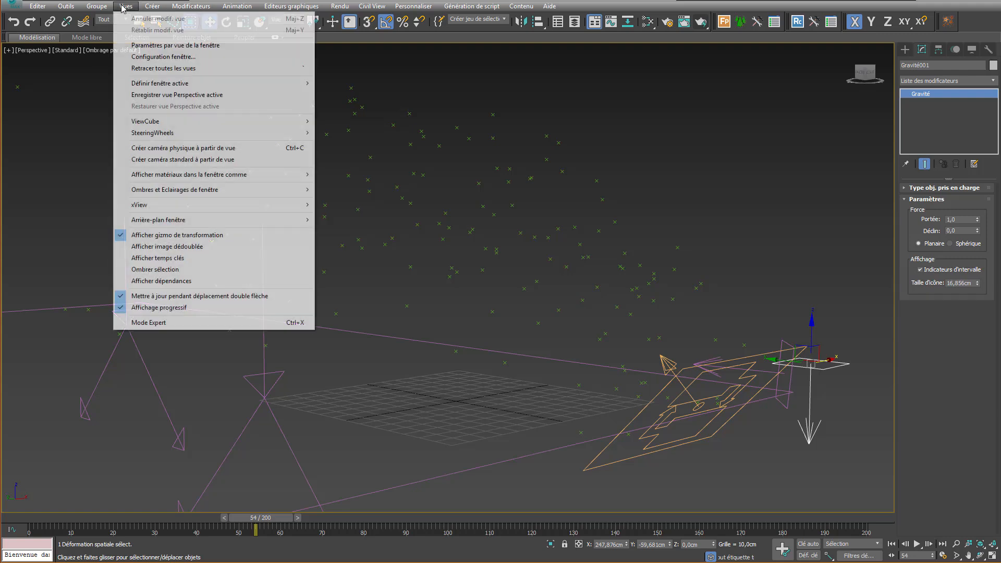
left_click(239, 162)
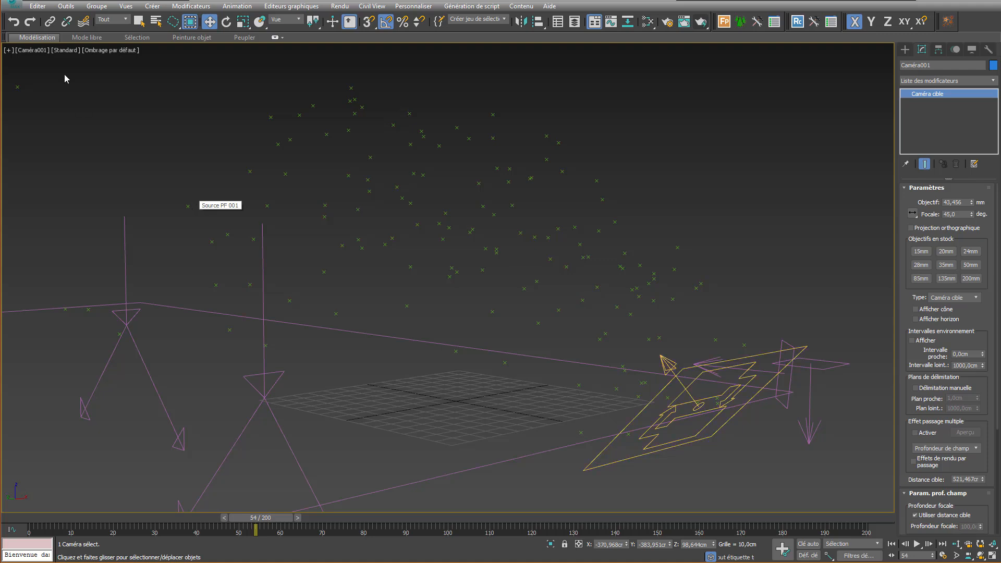
left_click(34, 50)
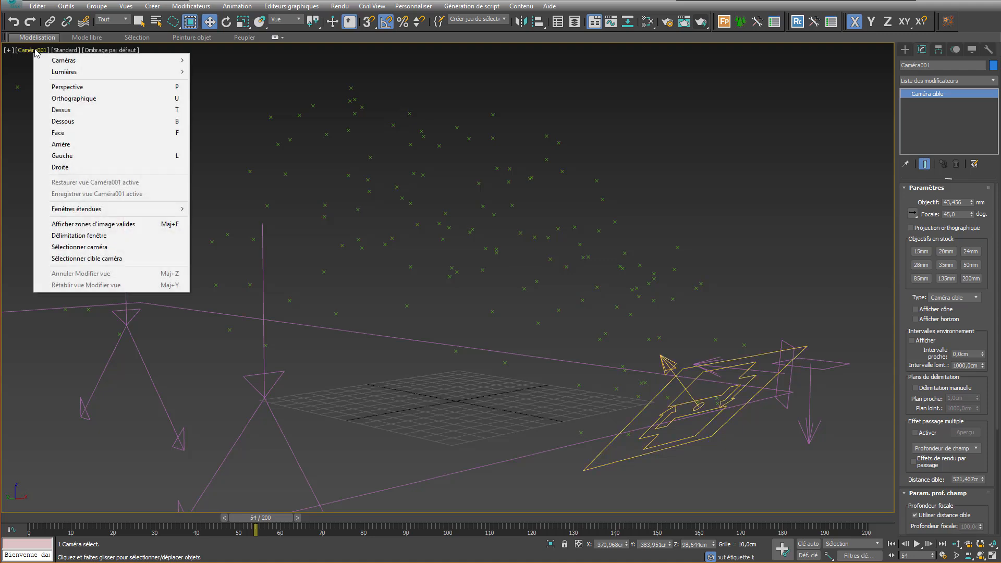
left_click(158, 90)
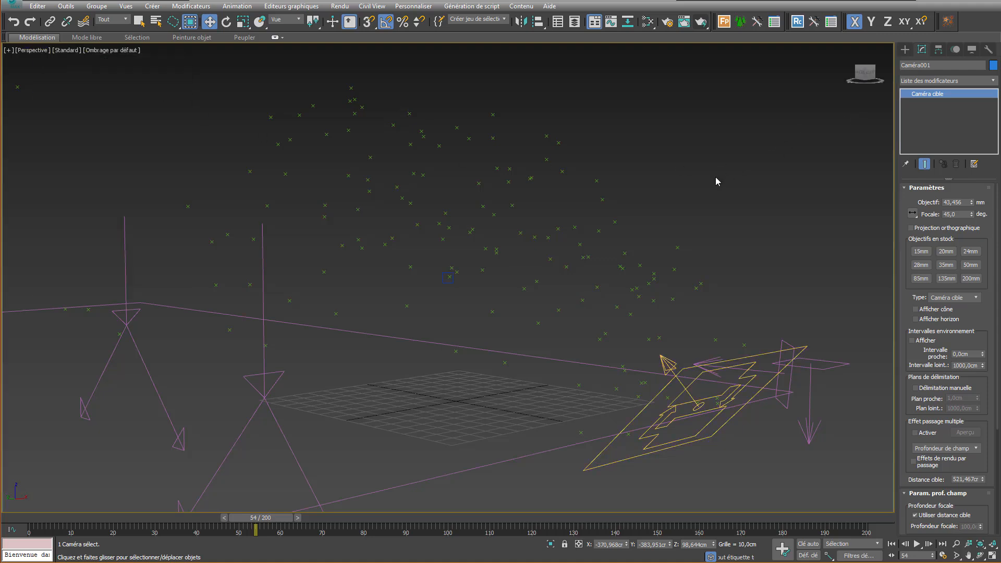
Step: Examine where the new camera sits and aims relative to the particle emitter, the particles and the deflector
scroll(715, 183, "down", 6)
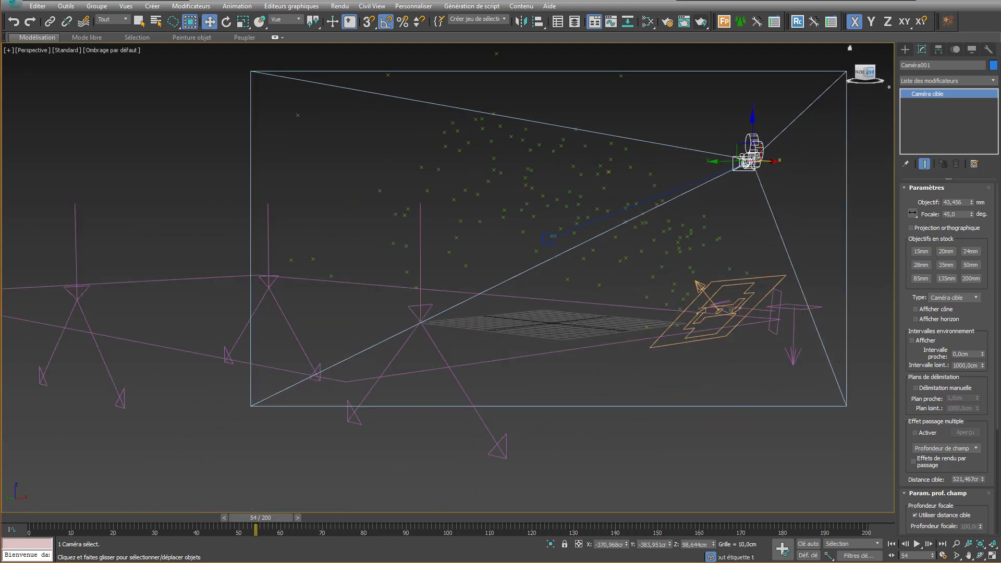
left_click_drag(866, 76, 703, 184)
middle_click_drag(704, 184, 134, 291)
scroll(292, 269, "down", 5)
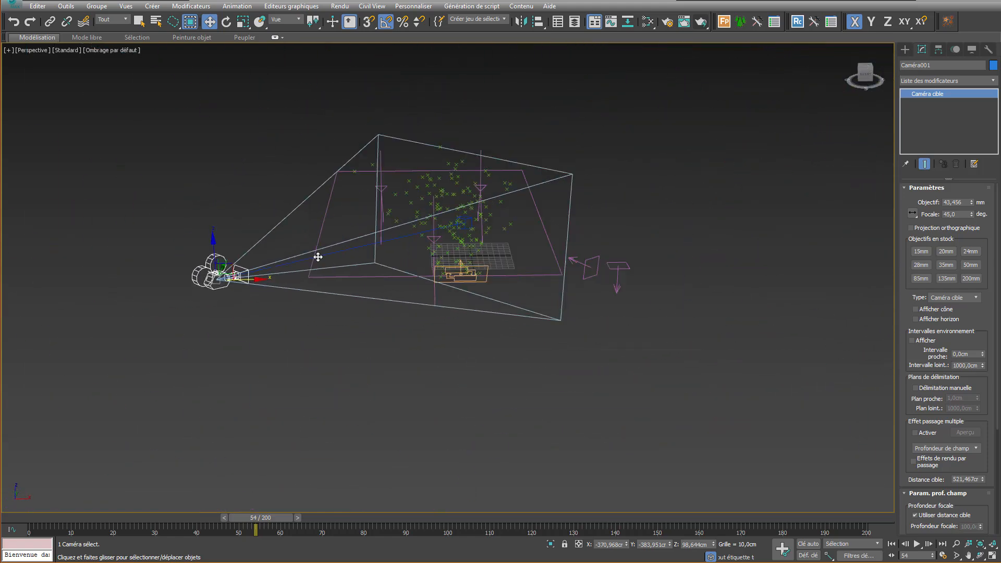
left_click_drag(867, 74, 743, 77)
middle_click_drag(385, 286, 379, 179)
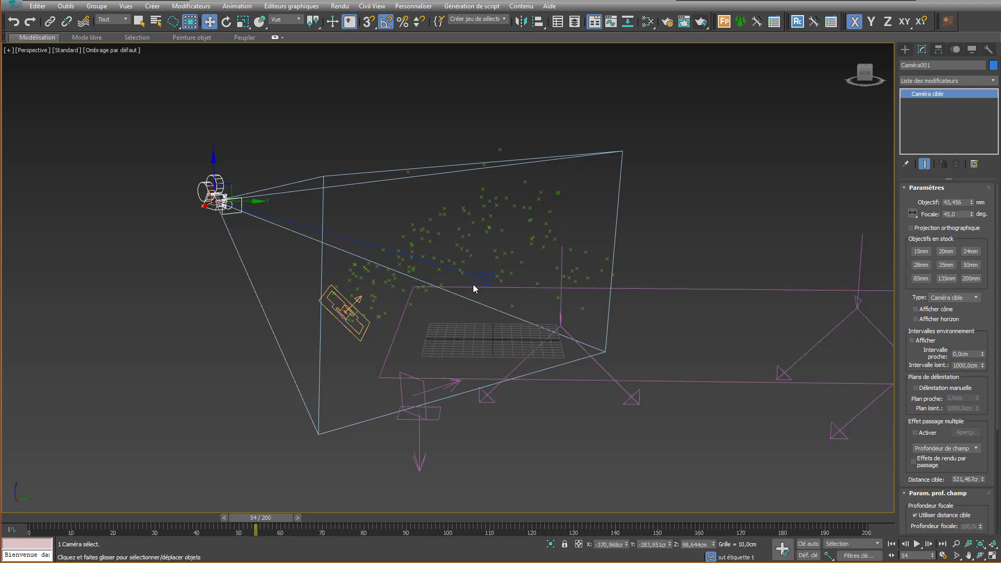
left_click(467, 251)
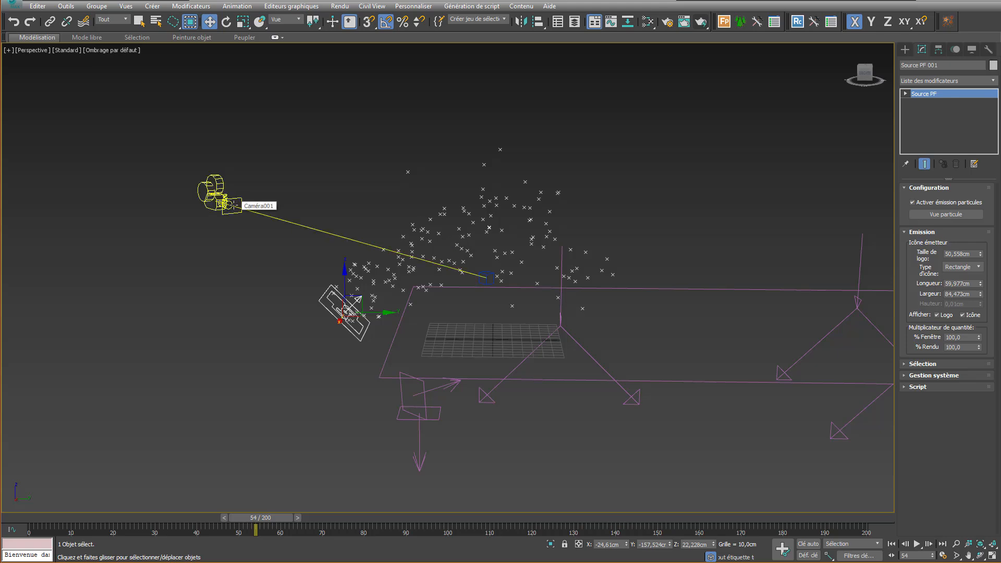
left_click(376, 184)
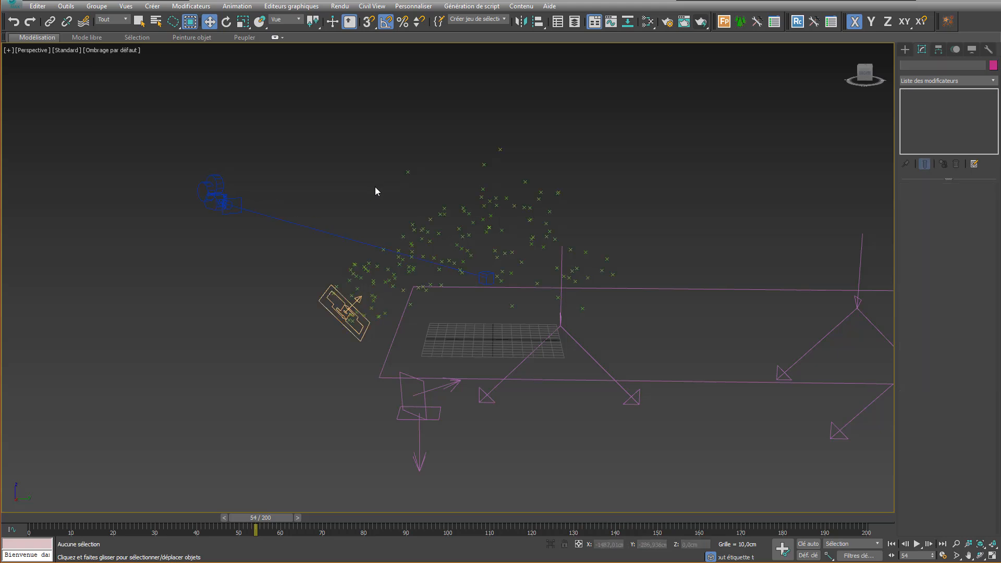
Step: Open the Particle View (Vue particule) showing the events of Source PF 001
key("6")
key("6")
key("6")
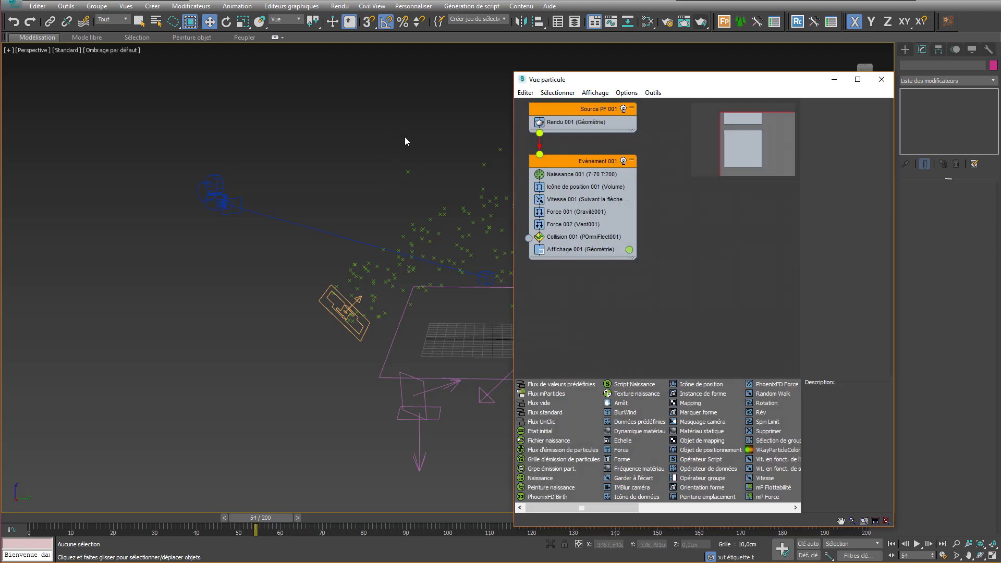
left_click(410, 7)
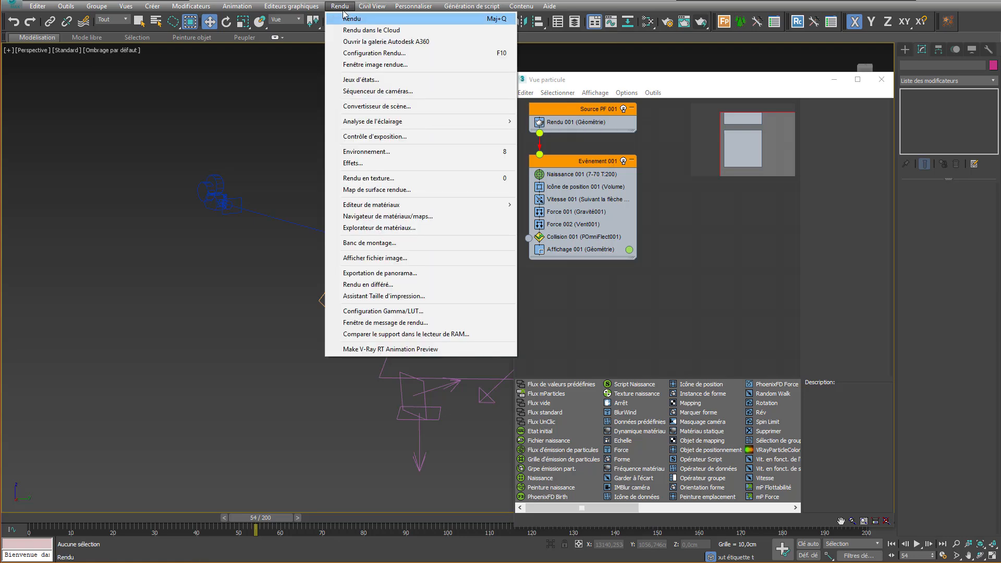
mouse_move(291, 6)
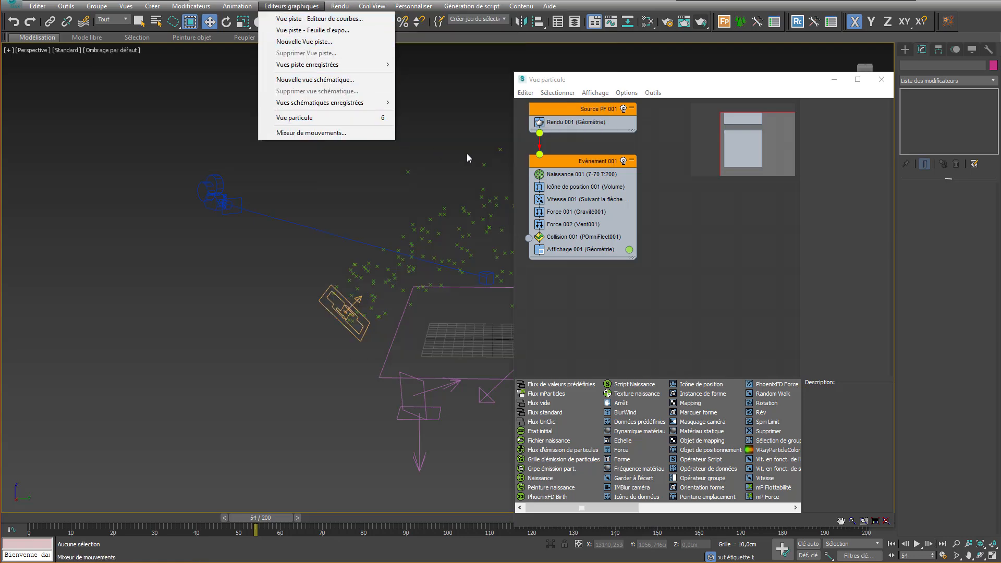
left_click(655, 317)
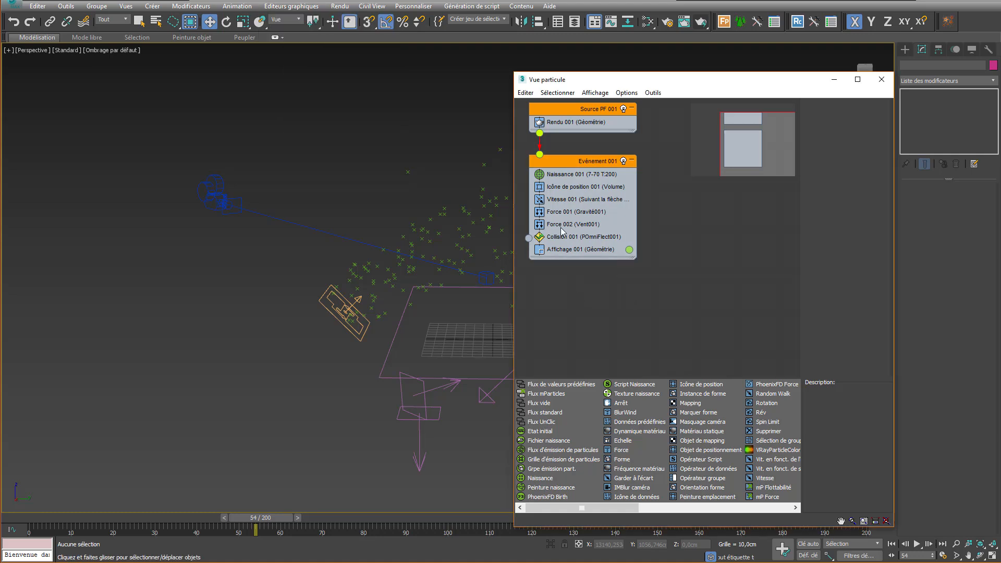
Step: Add an Orientation forme operator to Evénement 001 between Force 002 and Collision 001, and preview the particles over time
middle_click_drag(376, 260, 259, 260)
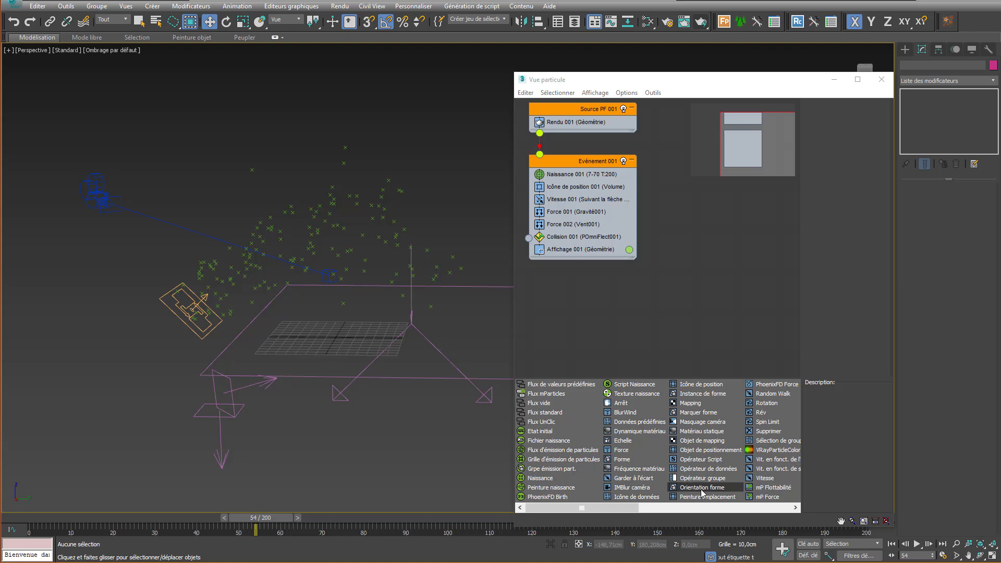
left_click_drag(702, 492, 598, 237)
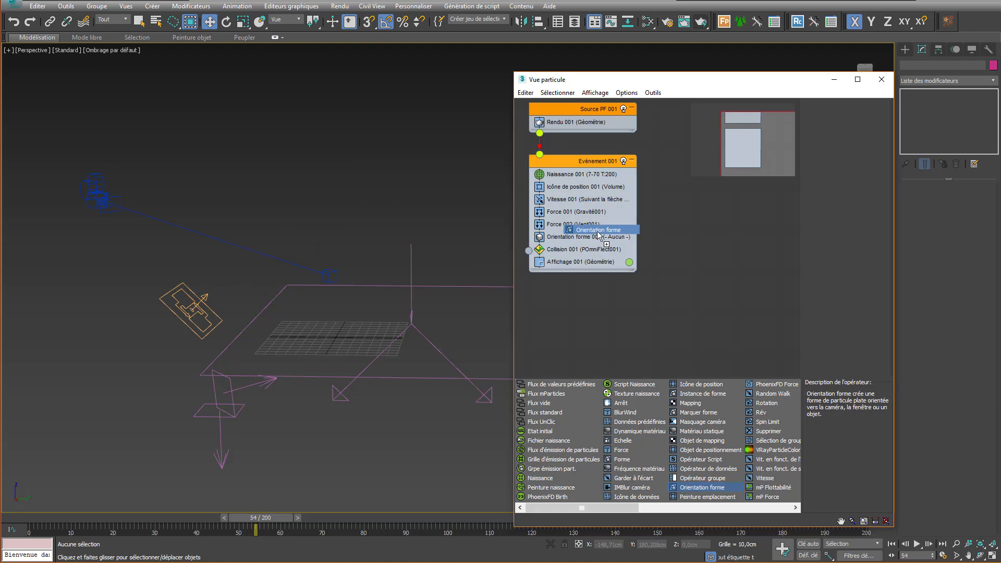
left_click(566, 237)
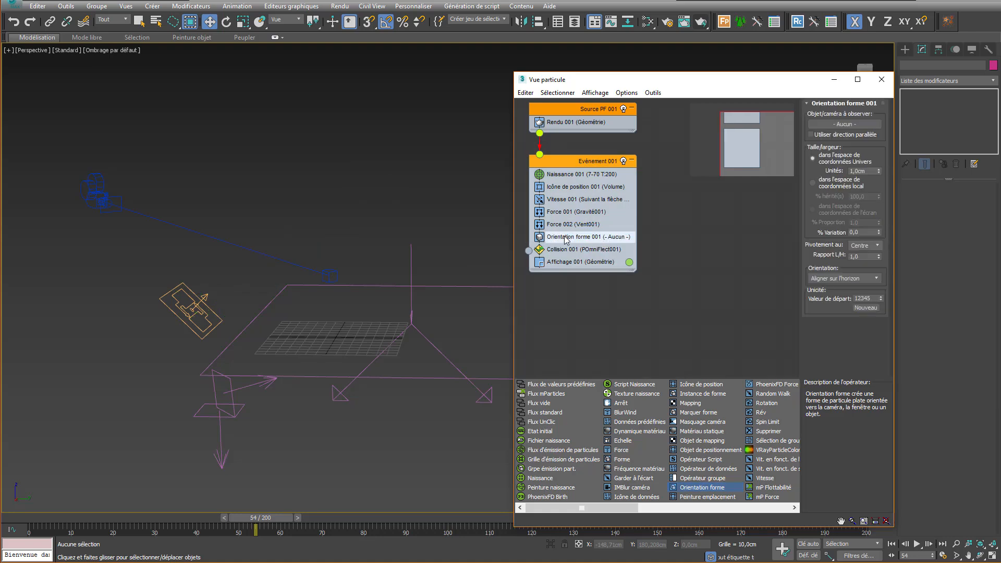
left_click_drag(103, 517, 287, 514)
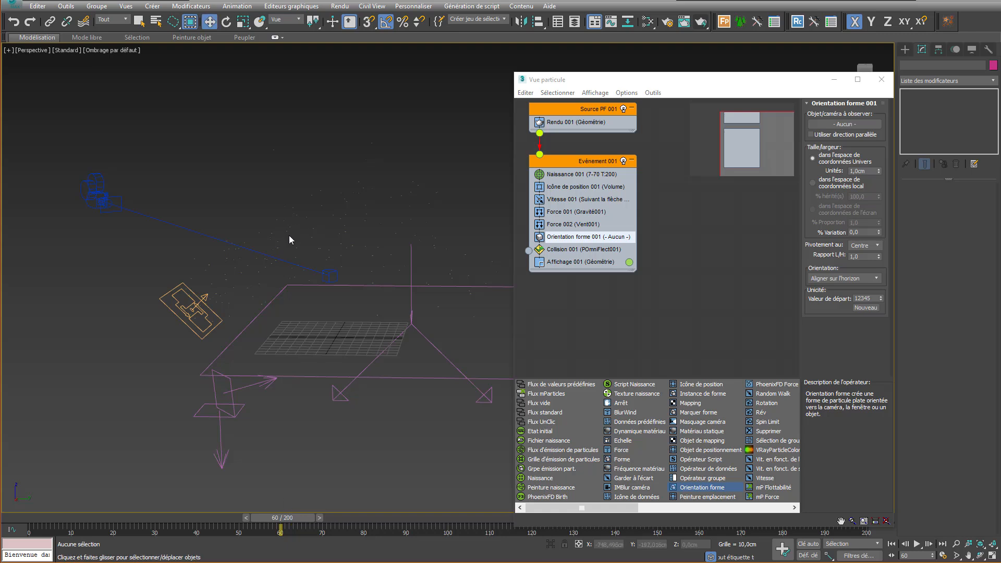
Step: Set the Orientation forme operator's size in world space to 100 cm and scrub the animation to check the particles
double_click(866, 171)
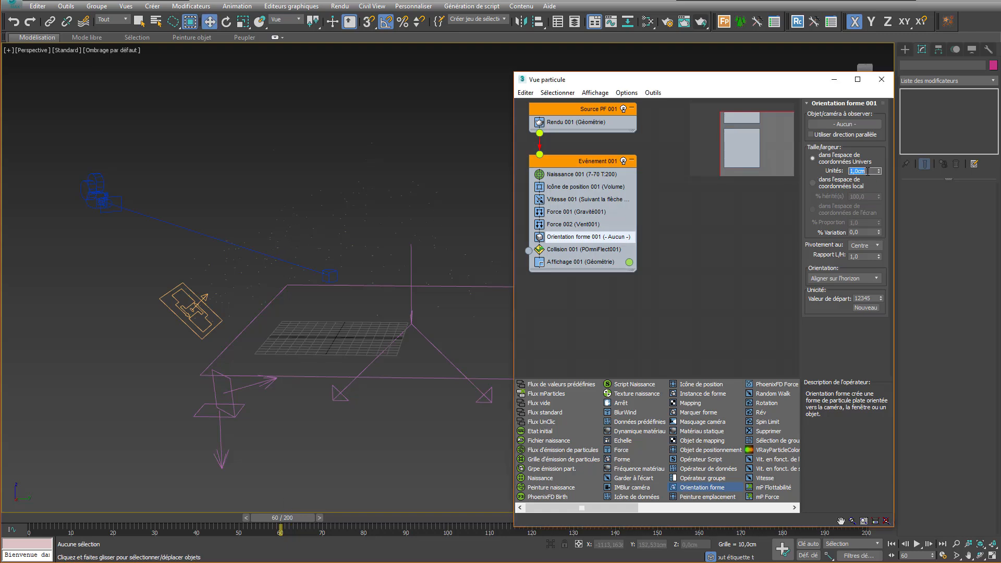
type("100")
key("Return")
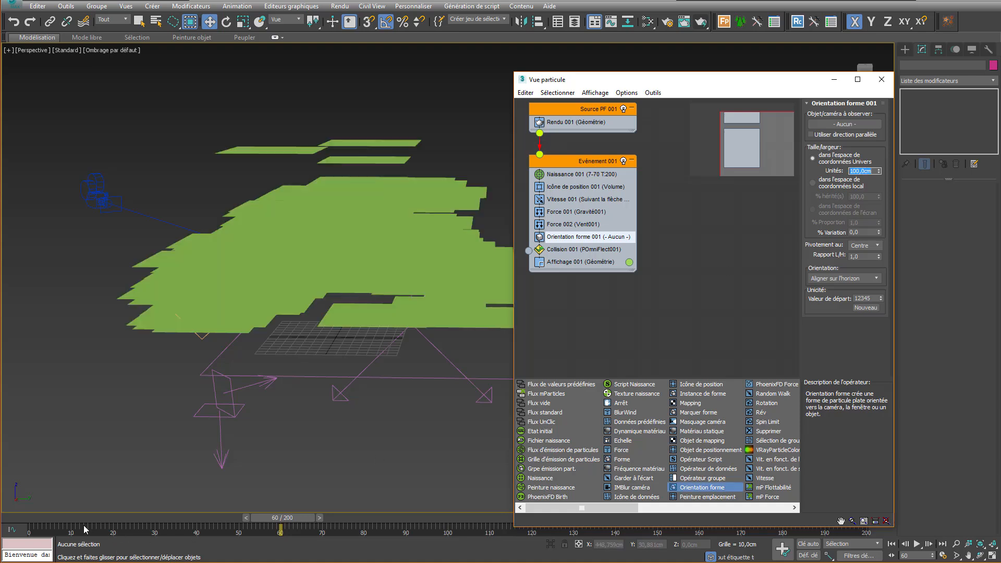
left_click_drag(54, 517, 373, 485)
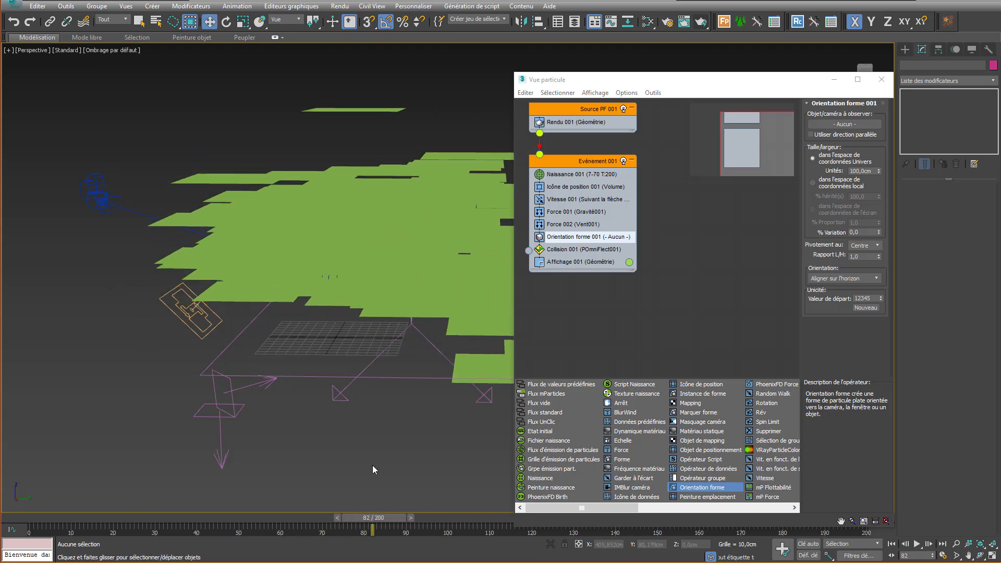
Step: Assign Caméra001 as the object the Orientation forme operator observes, and check the particles' orientation from several angles over time
left_click(837, 126)
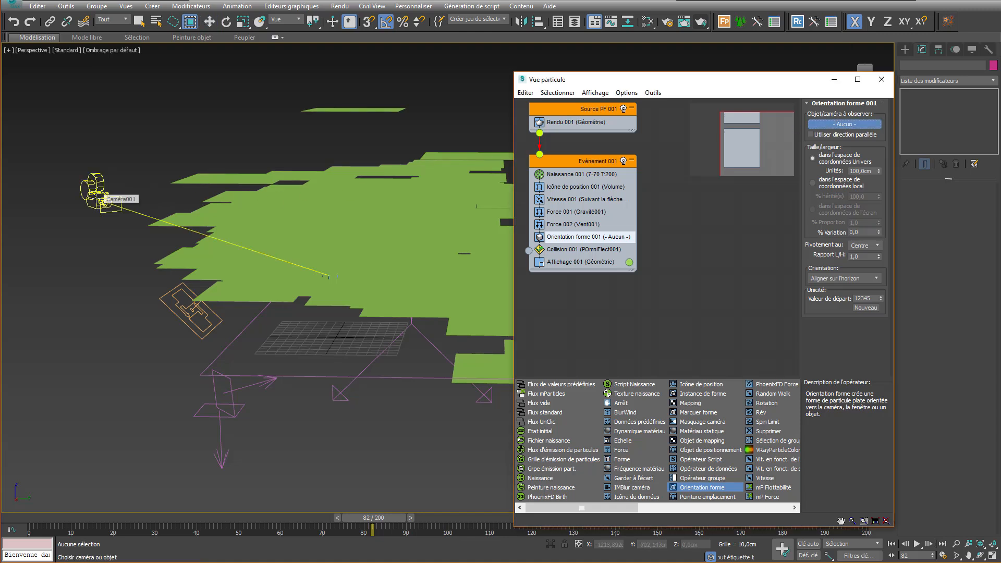
left_click(101, 195)
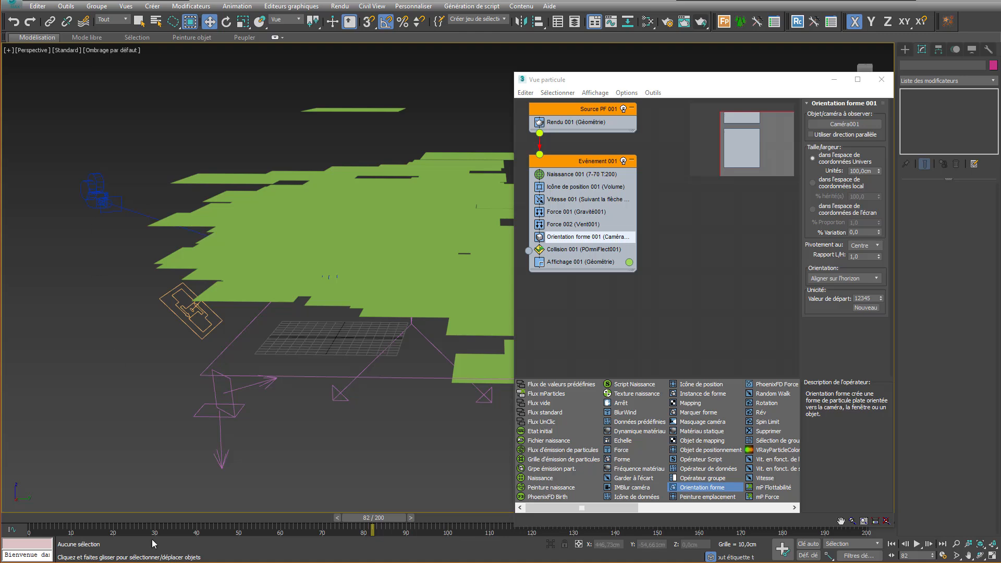
left_click_drag(67, 527, 310, 517)
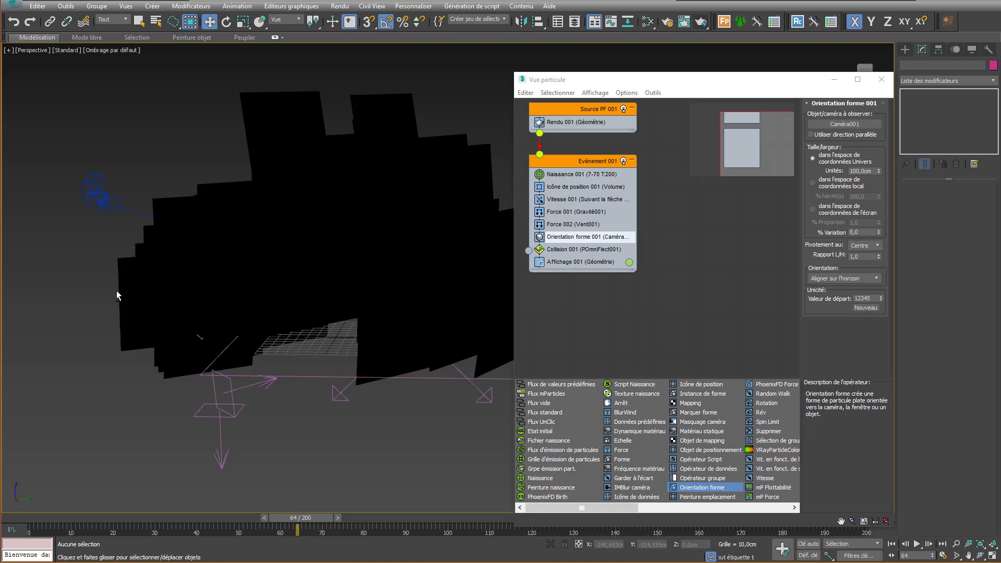
middle_click_drag(106, 340, 259, 311, "alt")
middle_click_drag(346, 245, 64, 323)
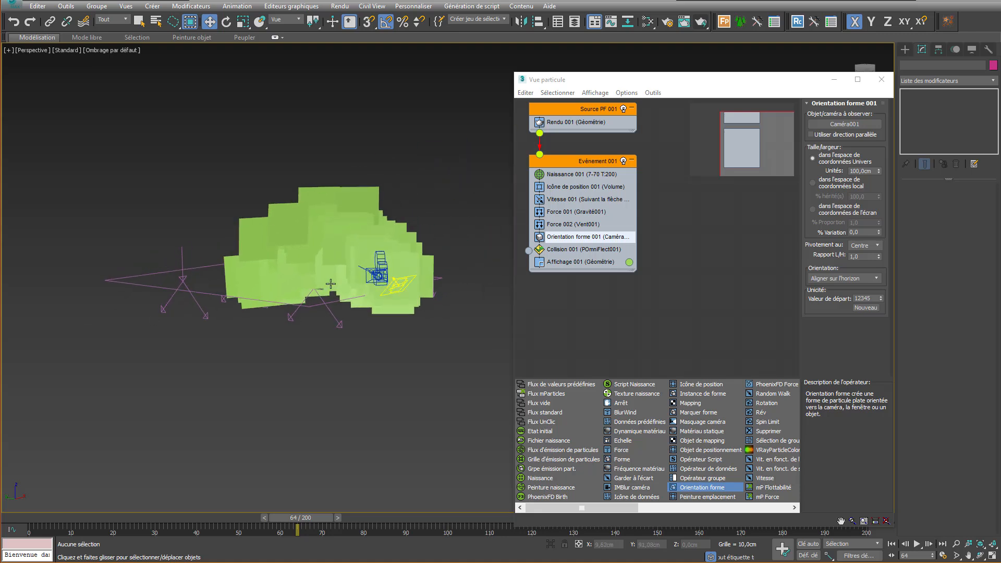
scroll(396, 284, "up", 3)
middle_click_drag(396, 284, 119, 310, "alt")
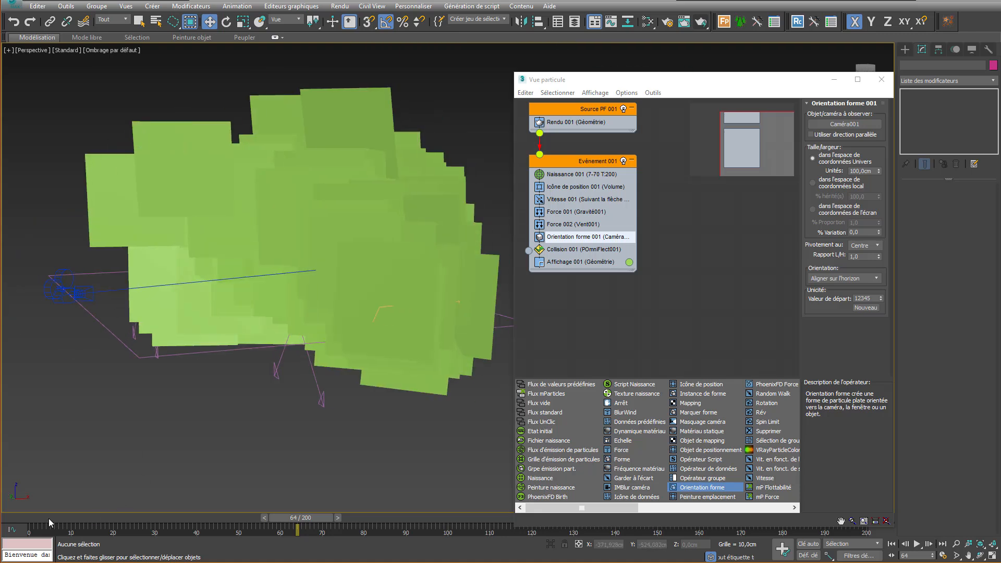
left_click_drag(50, 522, 363, 530)
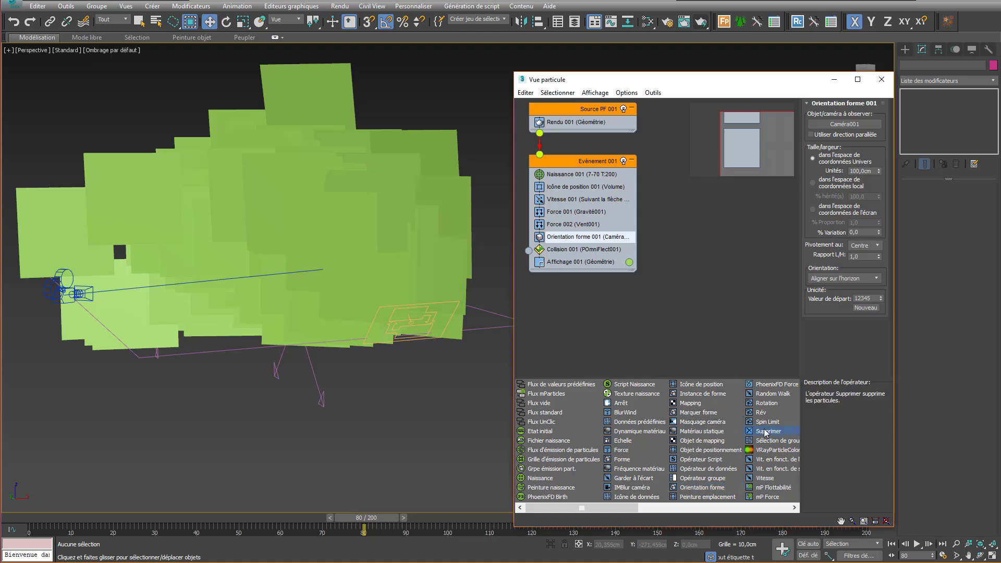
Step: Add a Supprimer operator to Evénement 001 between Orientation forme 001 and Collision 001
scroll(771, 433, "down", 2)
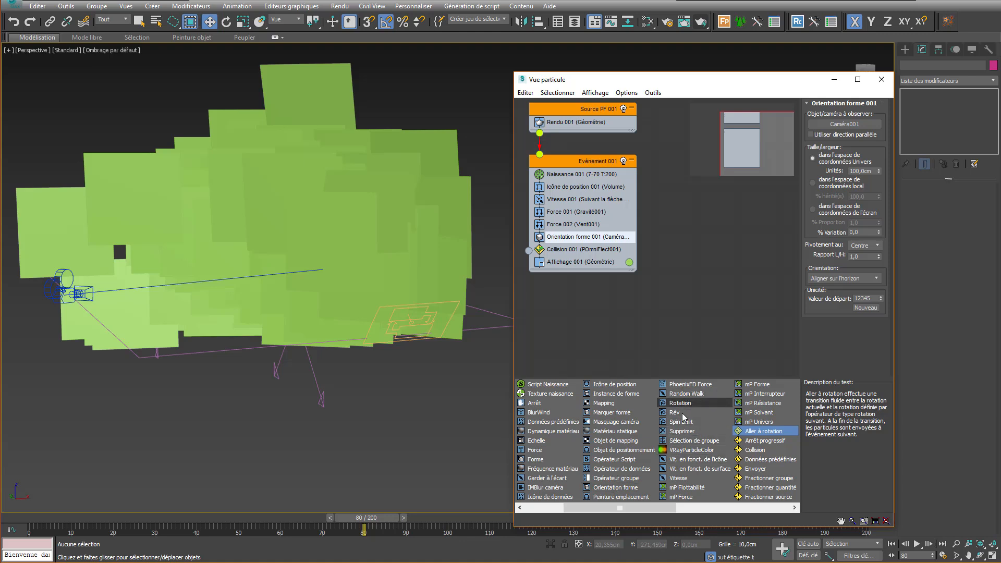
left_click_drag(685, 431, 573, 253)
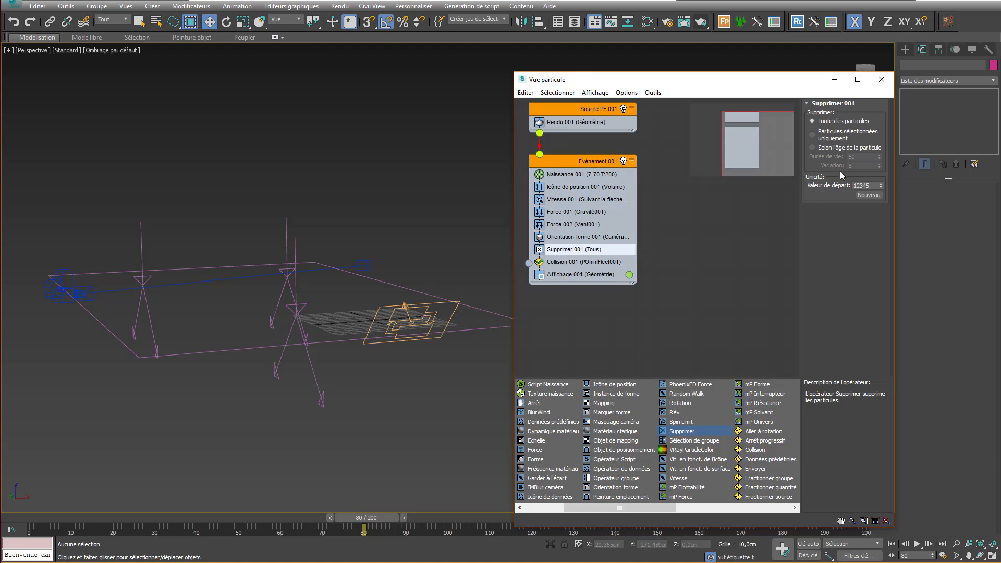
Step: Set Supprimer 001 to delete particles Selon l'âge de la particule with a variation of 0, and scrub the animation
left_click(813, 148)
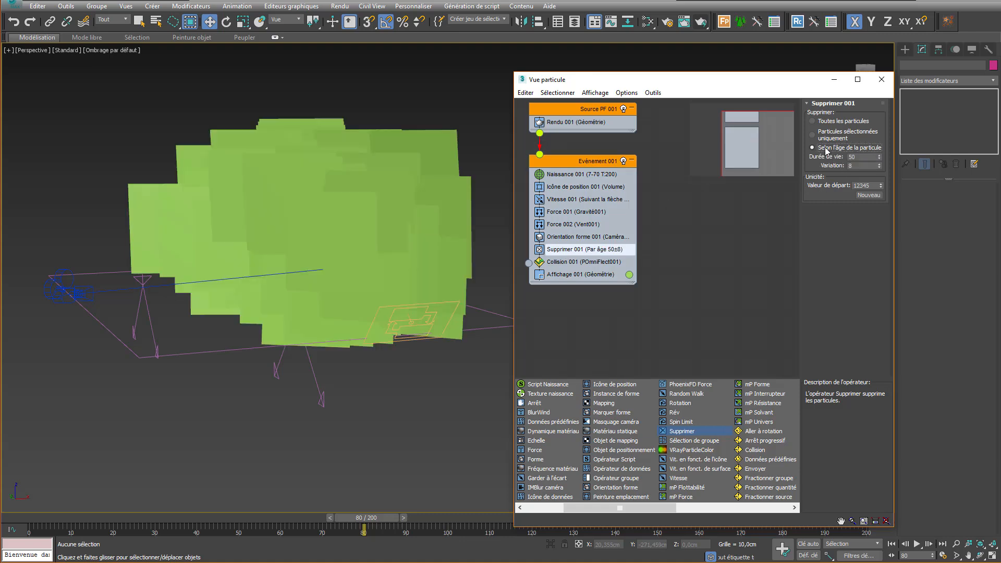
right_click(880, 167)
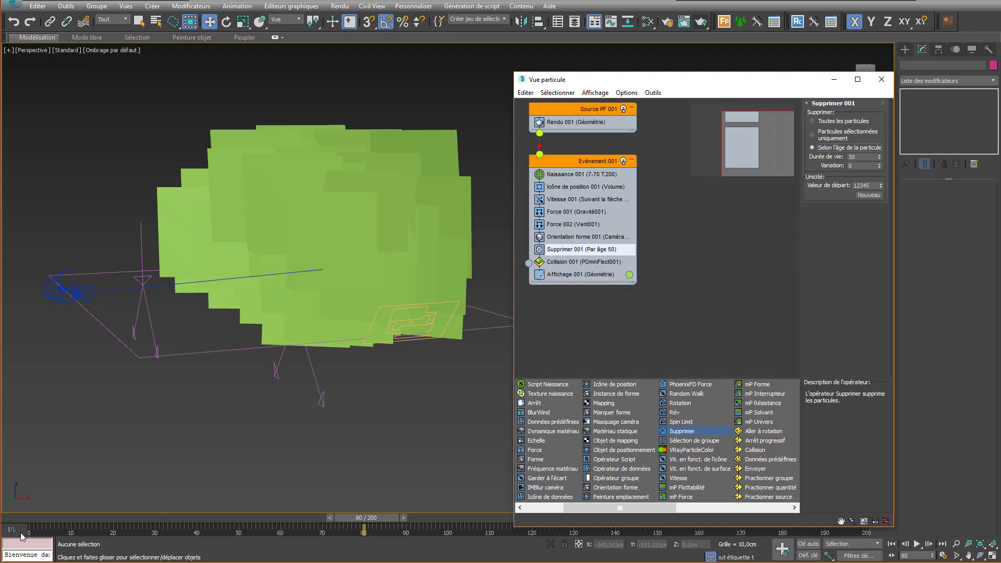
left_click_drag(21, 523, 269, 521)
key("w")
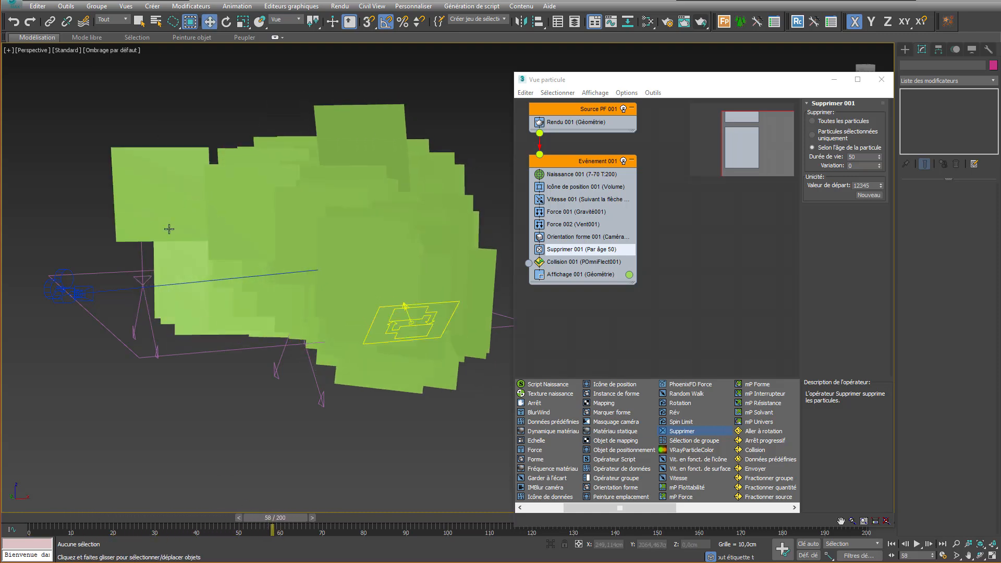
Step: Set Supprimer 001's Durée de vie to 100 and scrub the animation to check the particles
left_click(865, 156)
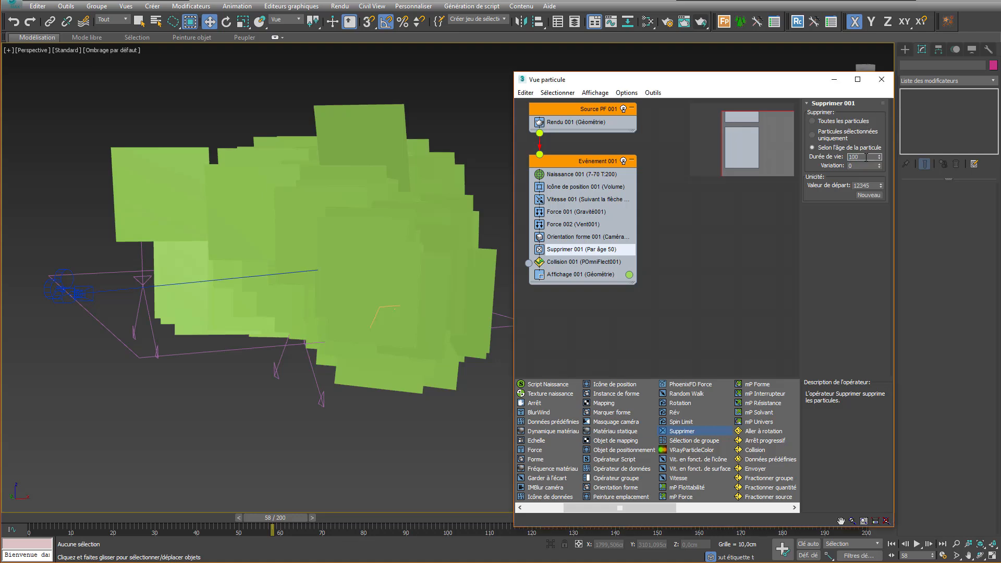
type("100")
key("Return")
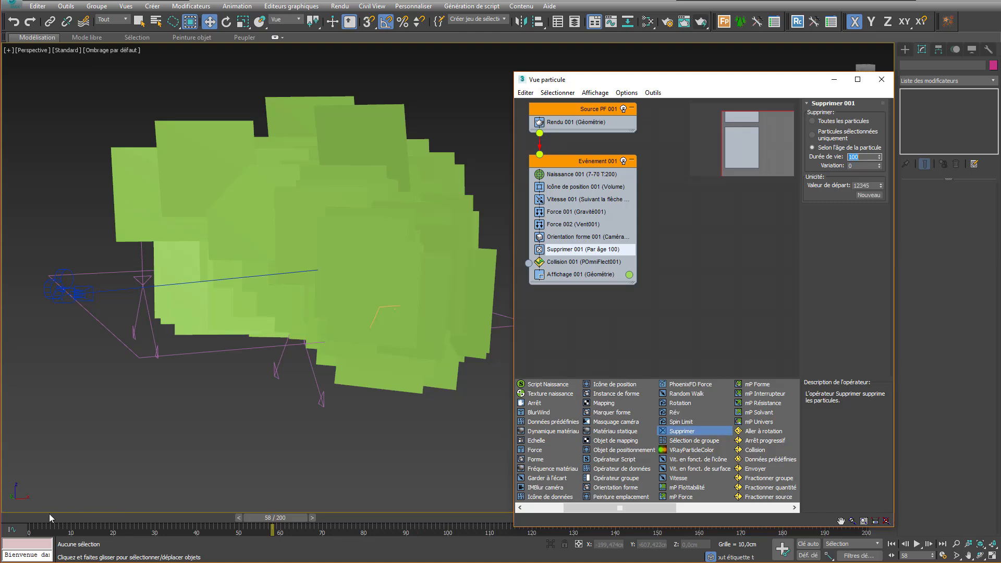
left_click_drag(49, 514, 372, 530)
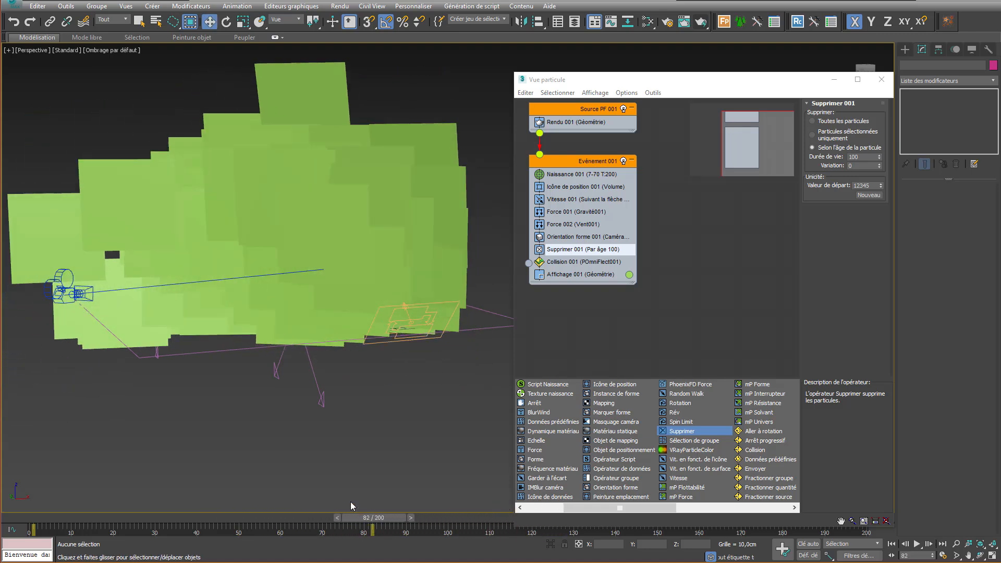
Step: Widen the POmniFlect001 deflector to 661,274 cm and check over time that the particles stay within it
left_click(205, 350)
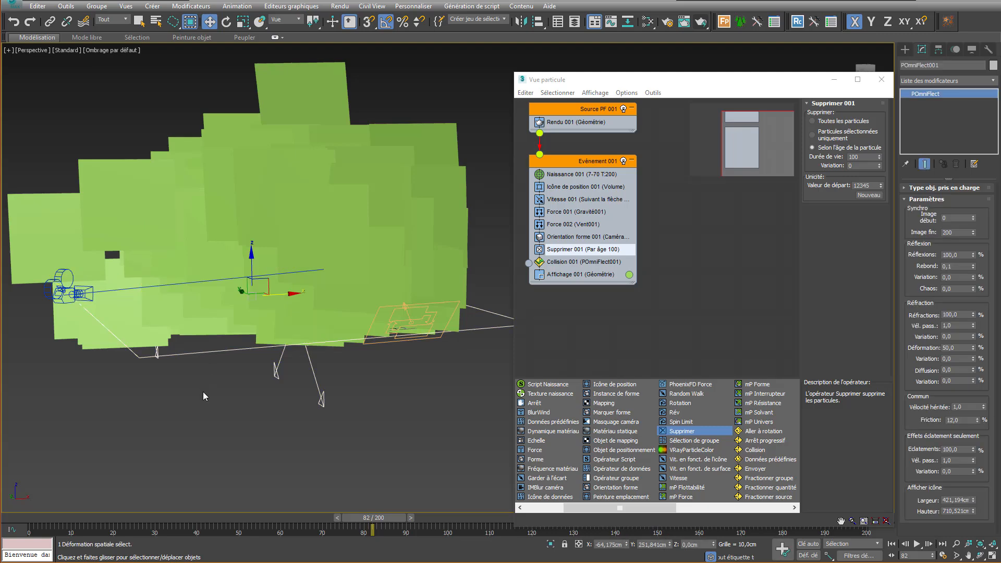
middle_click_drag(205, 392, 206, 500, "alt")
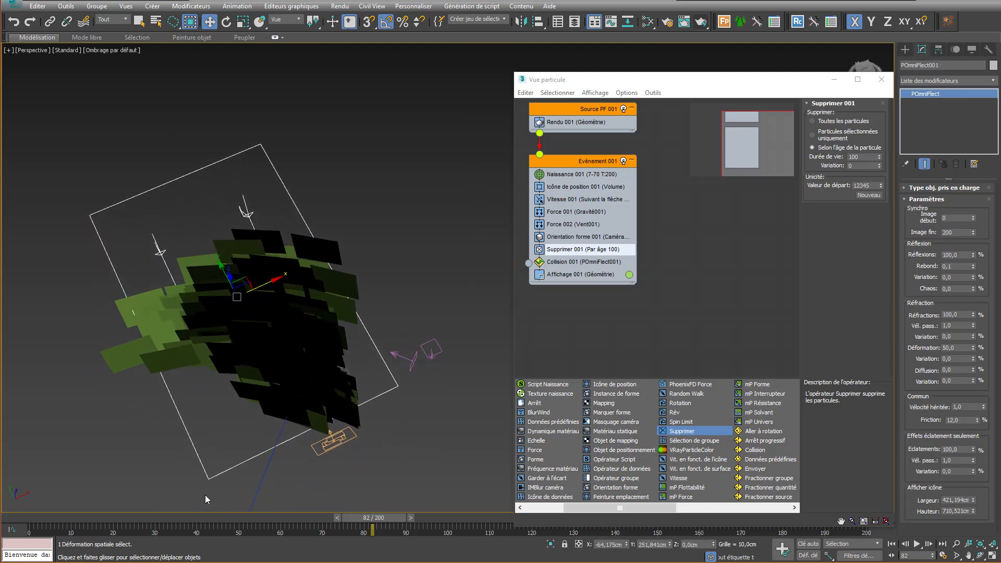
left_click_drag(370, 517, 515, 486)
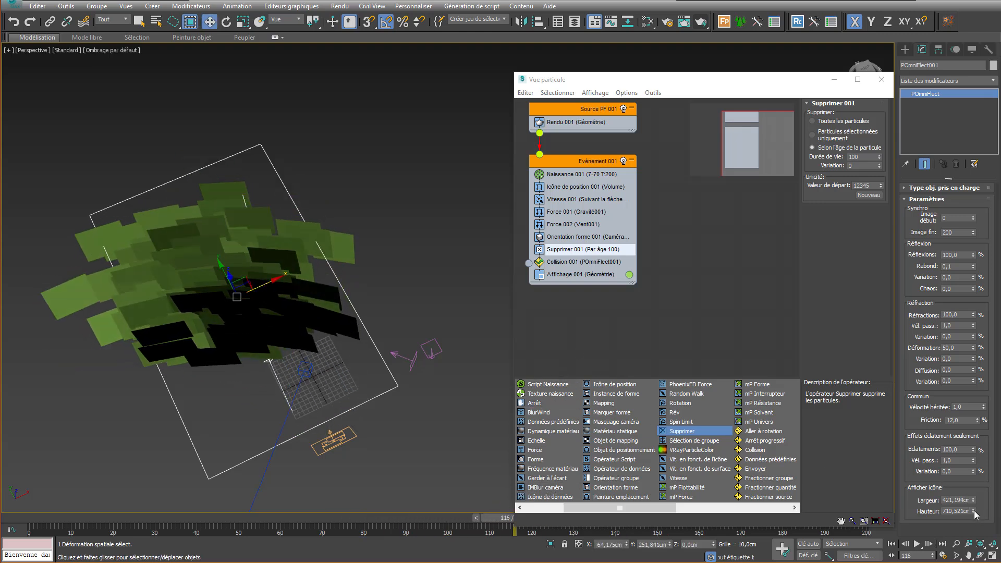
left_click_drag(973, 502, 372, 551)
left_click_drag(37, 522, 493, 535)
key("w")
middle_click_drag(264, 435, 272, 384, "alt")
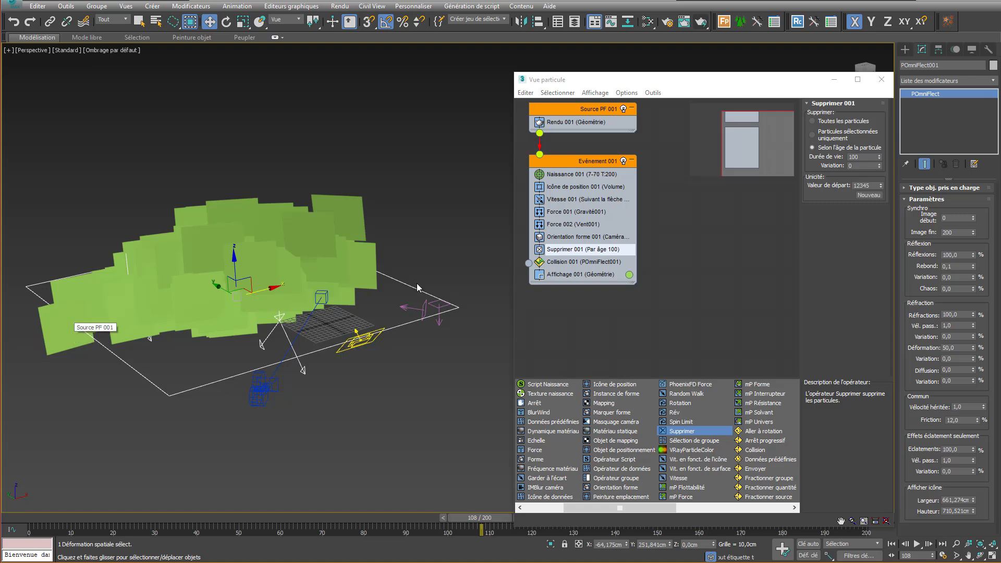
Step: Display the particles of Affichage 001 as Points, scrub the animation to inspect them, and restore the Géométrie display type
left_click(607, 277)
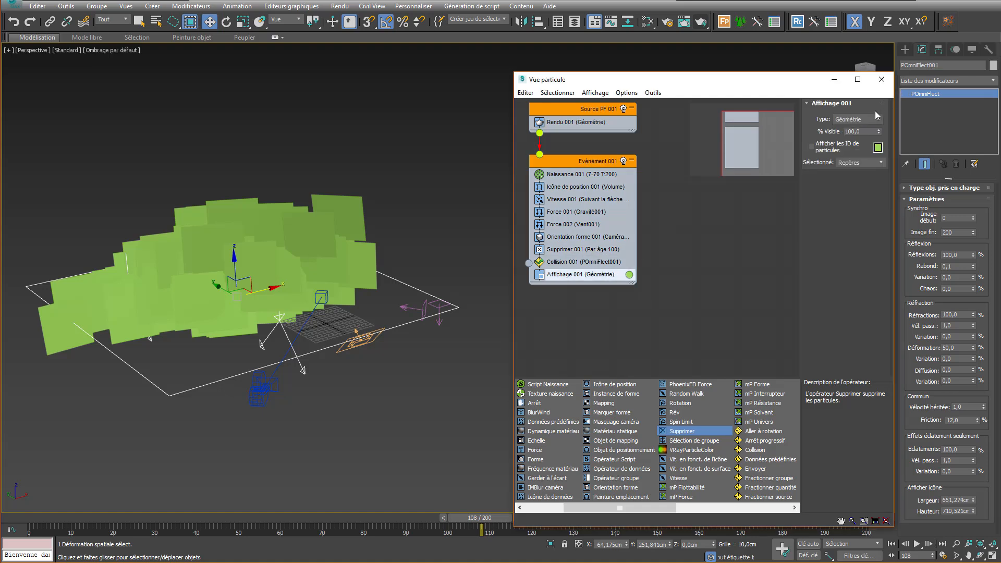
left_click(876, 119)
left_click(848, 152)
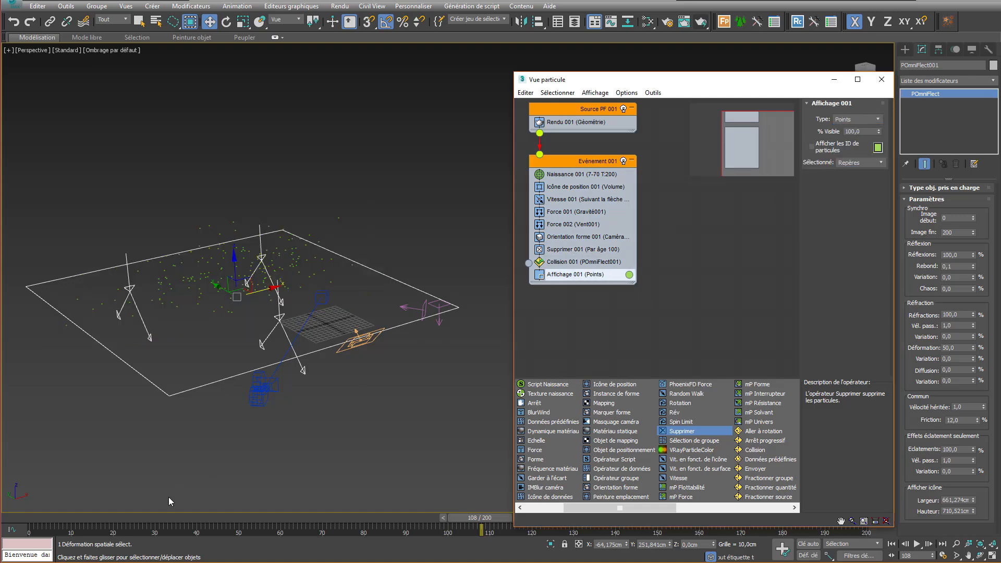
left_click_drag(187, 521, 551, 516)
left_click_drag(490, 499, 205, 517)
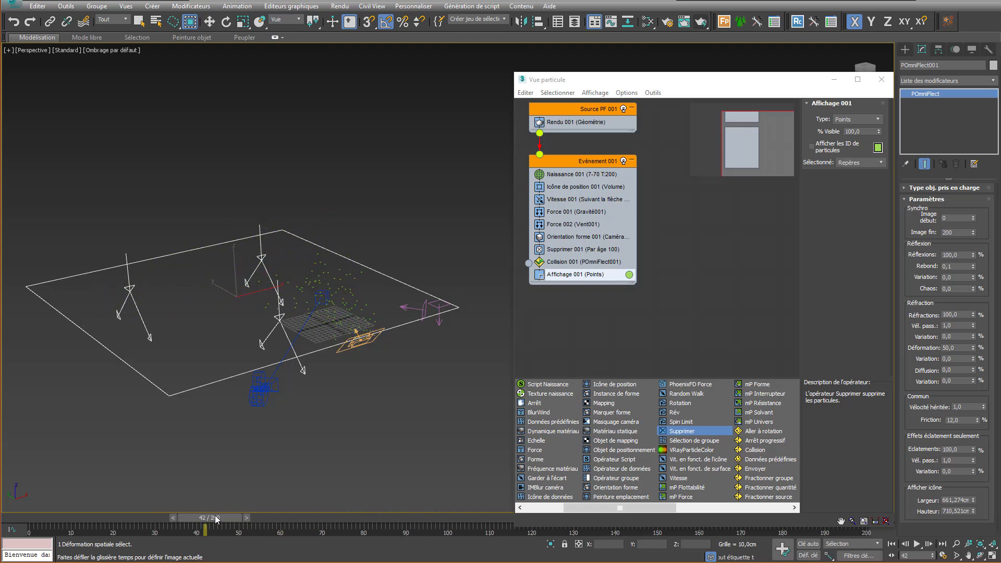
key("w")
left_click(863, 121)
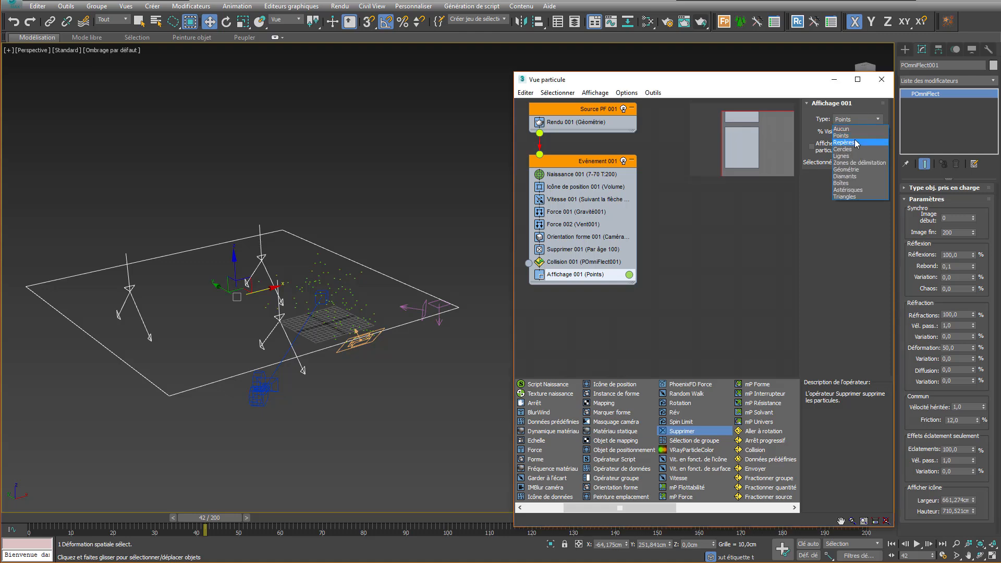
left_click(853, 169)
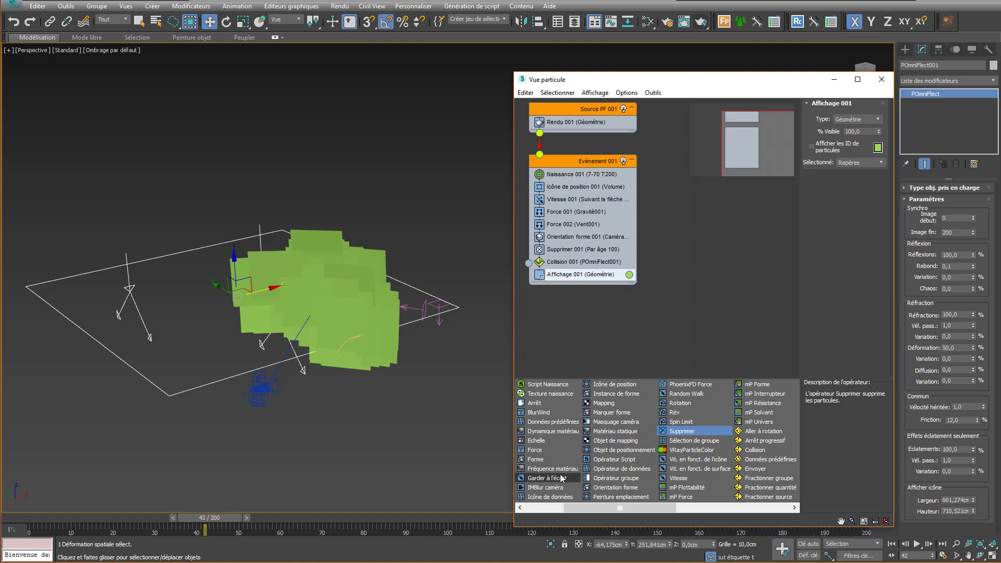
Step: Add a Dynamique matériau operator to Evénement 001 between Orientation forme 001 and Supprimer 001, and widen the event box
left_click(554, 431)
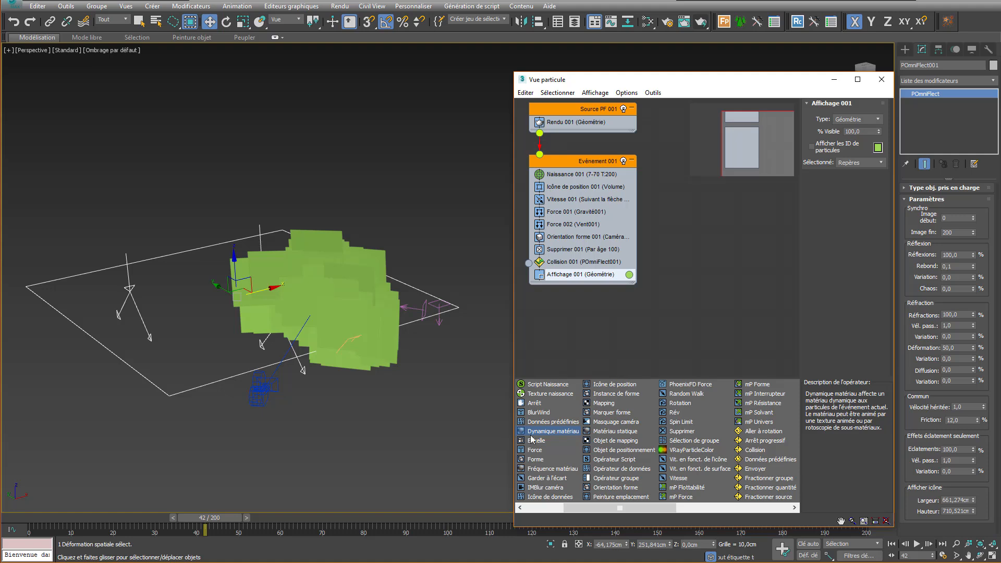
left_click_drag(556, 431, 608, 248)
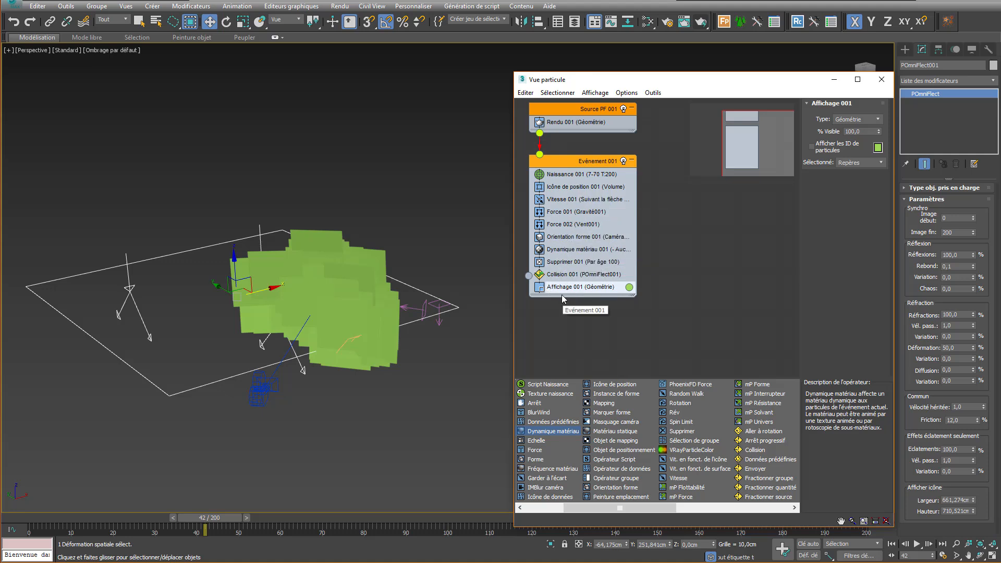
left_click_drag(634, 299, 653, 308)
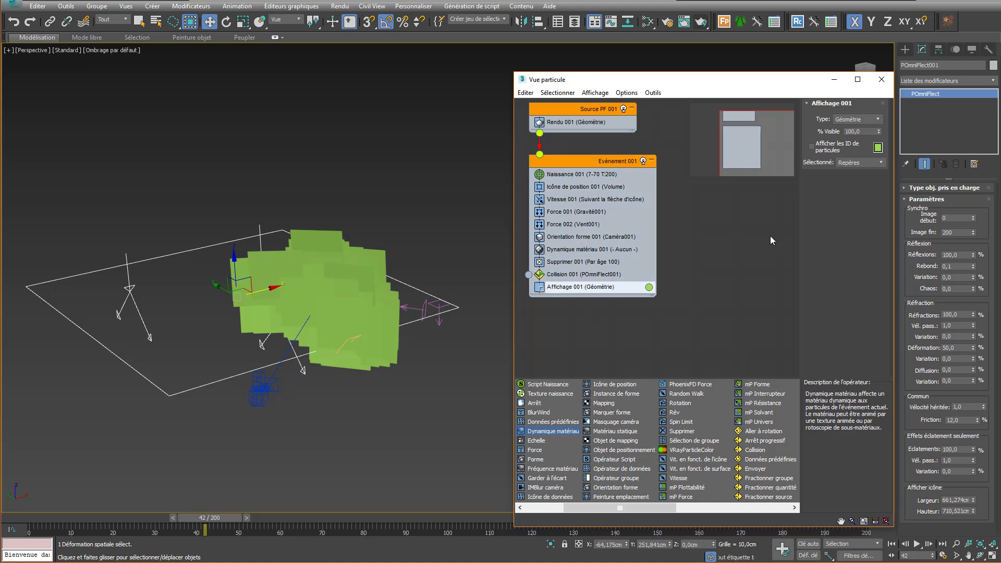
Step: Open the detailed material editor beside the particle view and create a Standard material node in Vue1
left_click(648, 22)
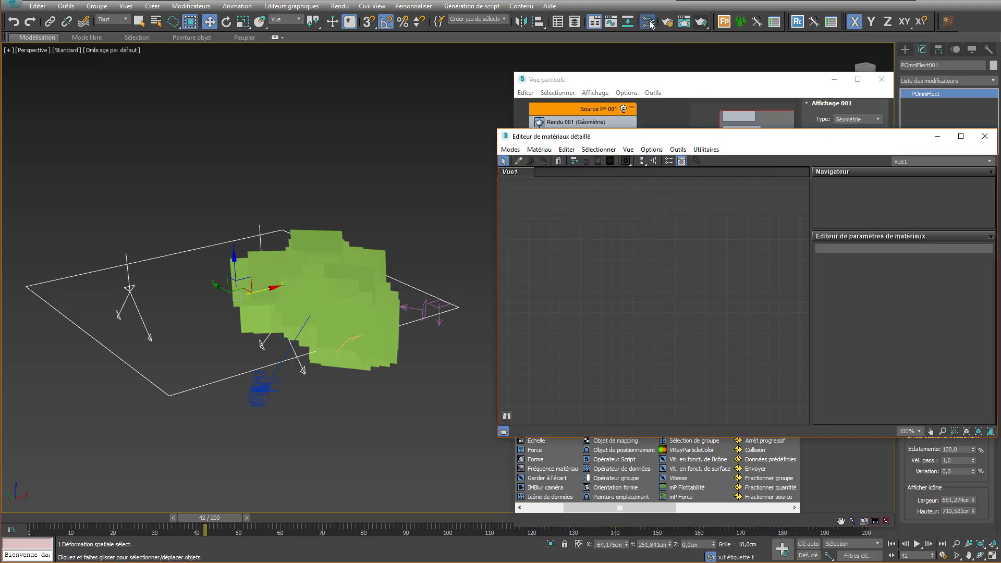
left_click_drag(736, 141, 290, 164)
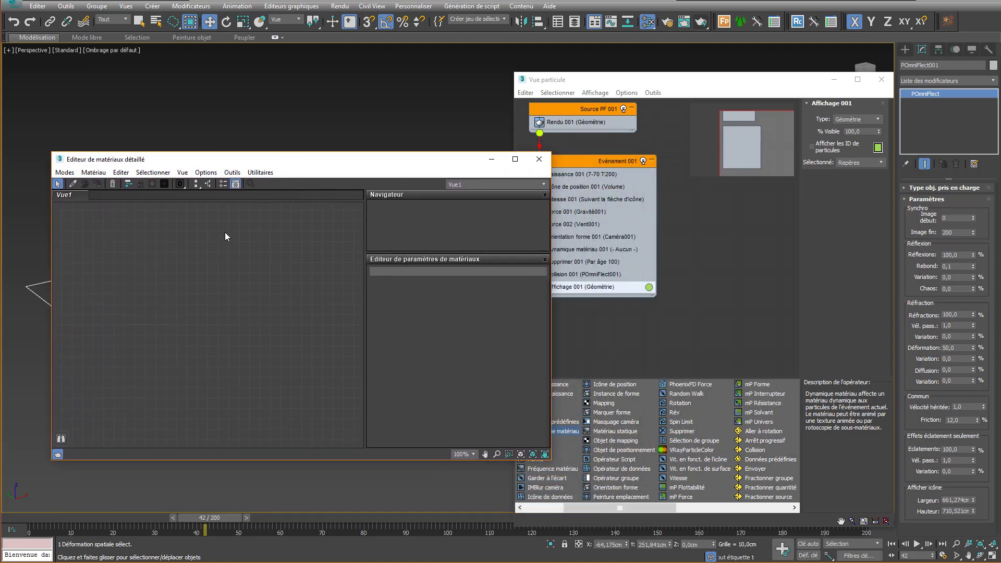
right_click(224, 233)
mouse_move(282, 235)
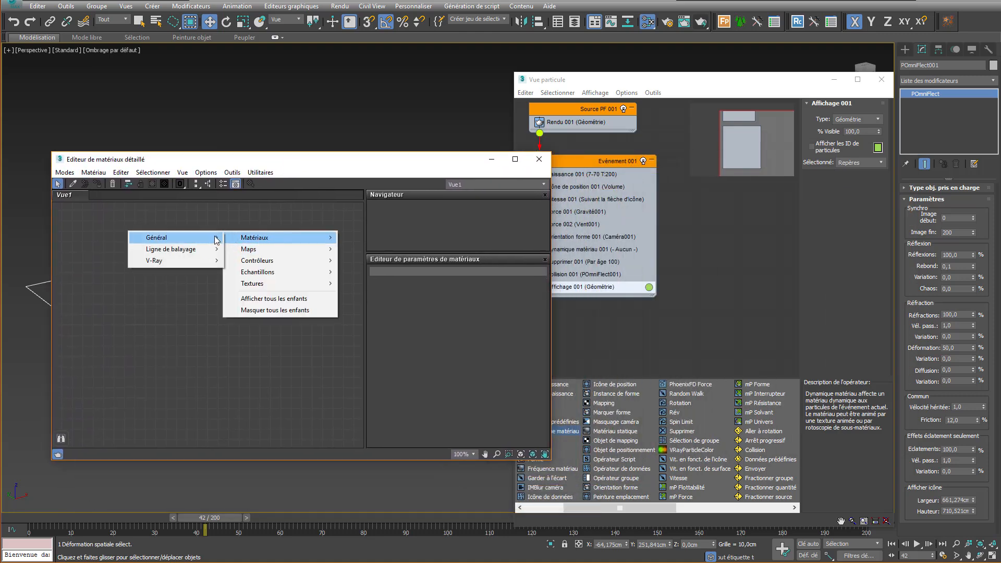
mouse_move(159, 253)
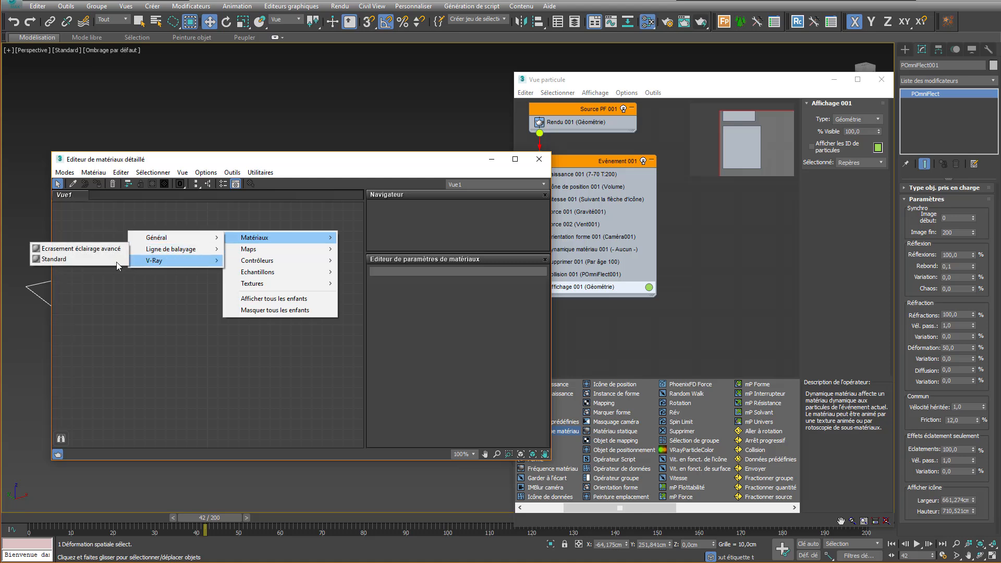
left_click(99, 258)
left_click_drag(232, 236, 191, 257)
Step: Add an Age particule map, arrange it beside the Standard material node, and move the material editor clear of the event operators
right_click(203, 218)
mouse_move(242, 229)
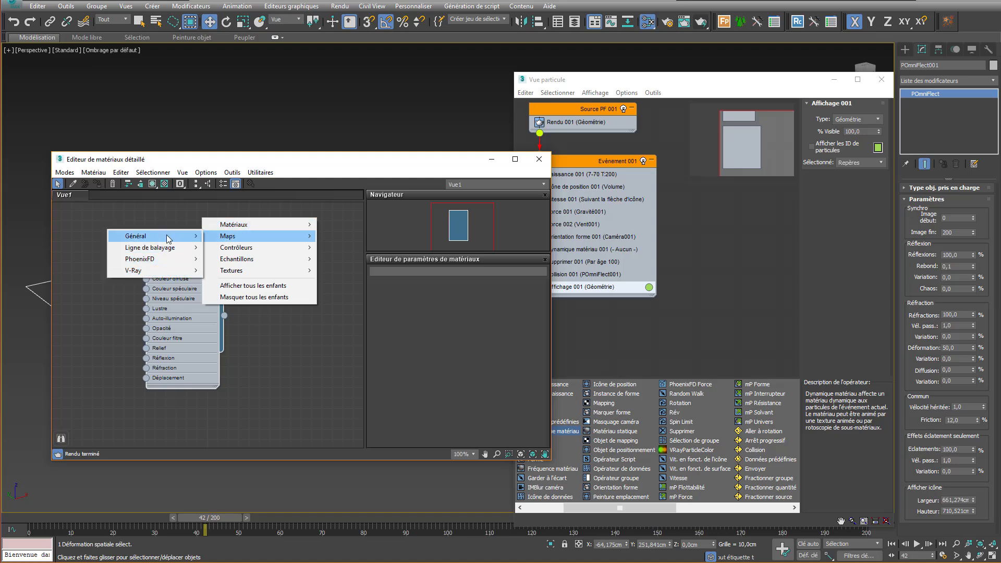
mouse_move(157, 236)
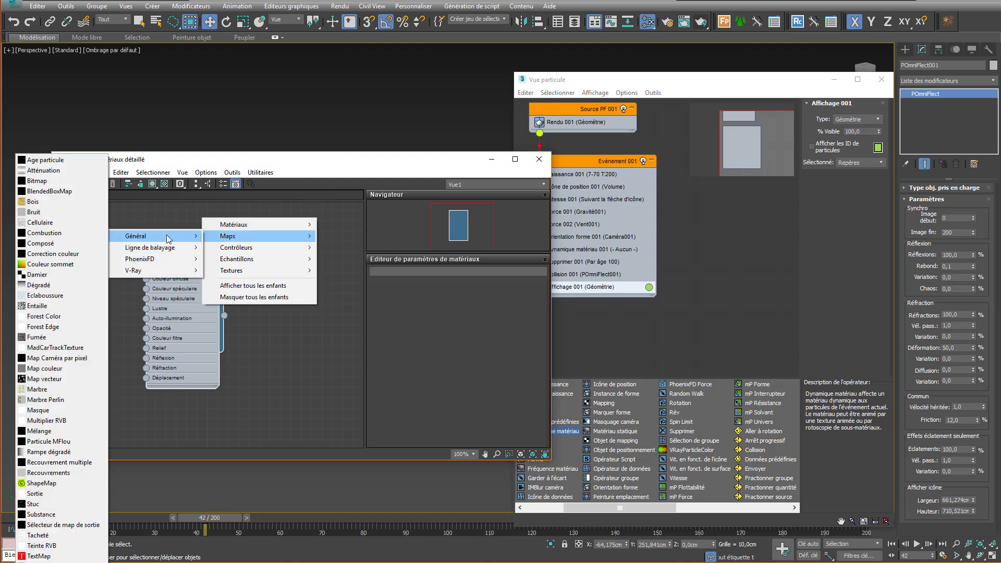
left_click(71, 160)
left_click_drag(205, 225, 118, 255)
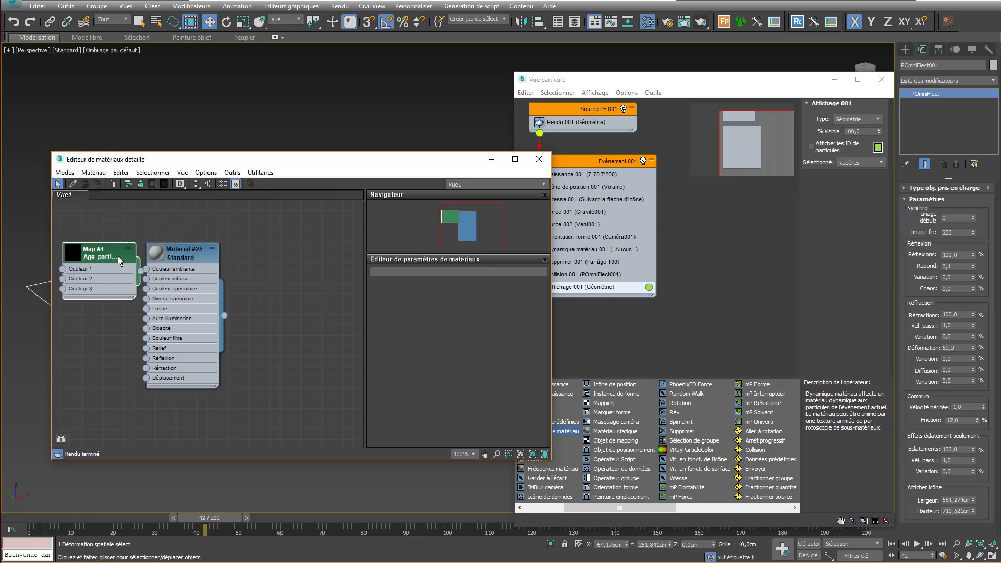
left_click_drag(183, 256, 245, 235)
left_click_drag(331, 162, 316, 52)
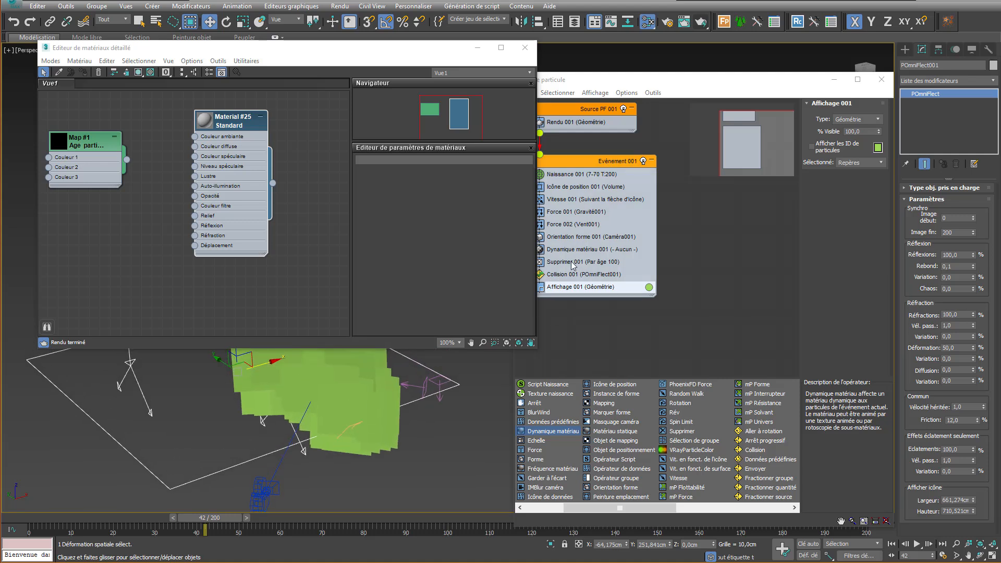
Step: Set the Age particule map's Couleur 1 to red, Couleur 2 to green and Couleur 3 to blue
double_click(82, 147)
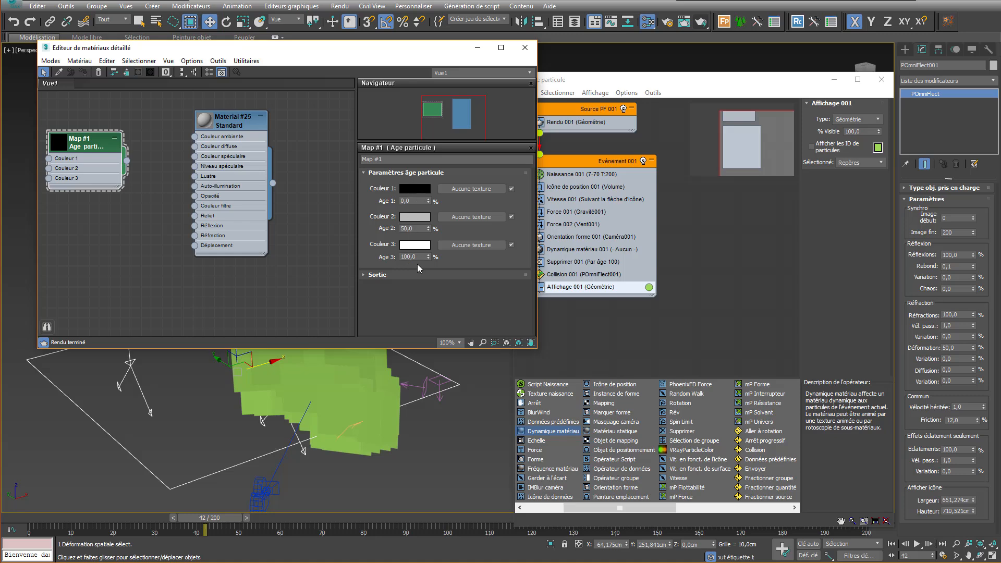
left_click(417, 193)
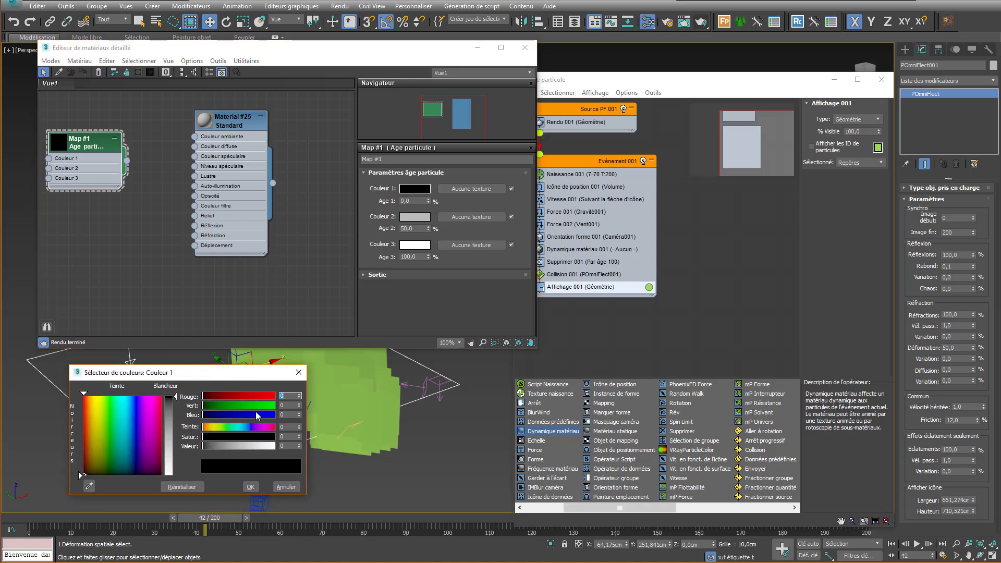
left_click_drag(260, 396, 281, 398)
left_click(420, 218)
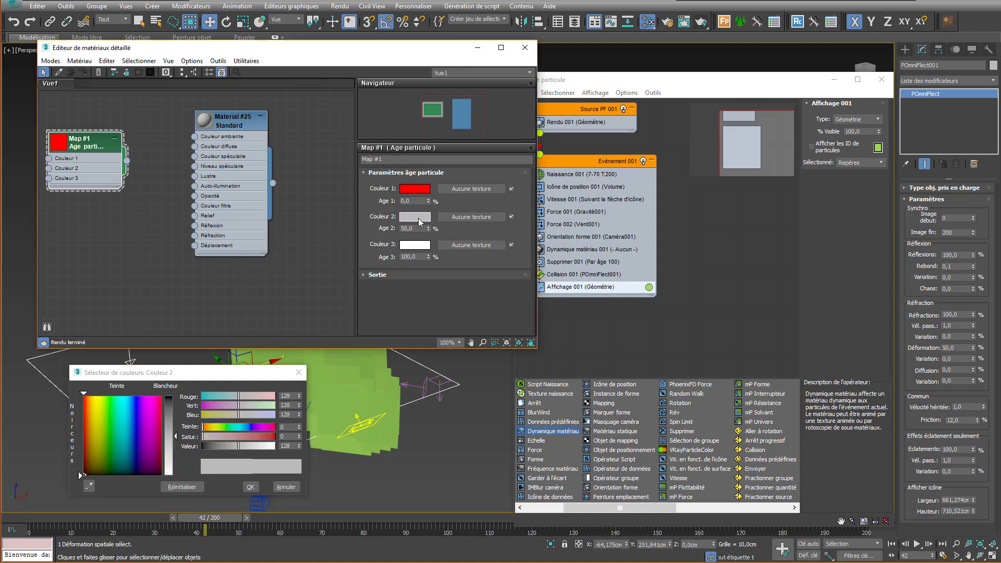
left_click_drag(260, 406, 282, 405)
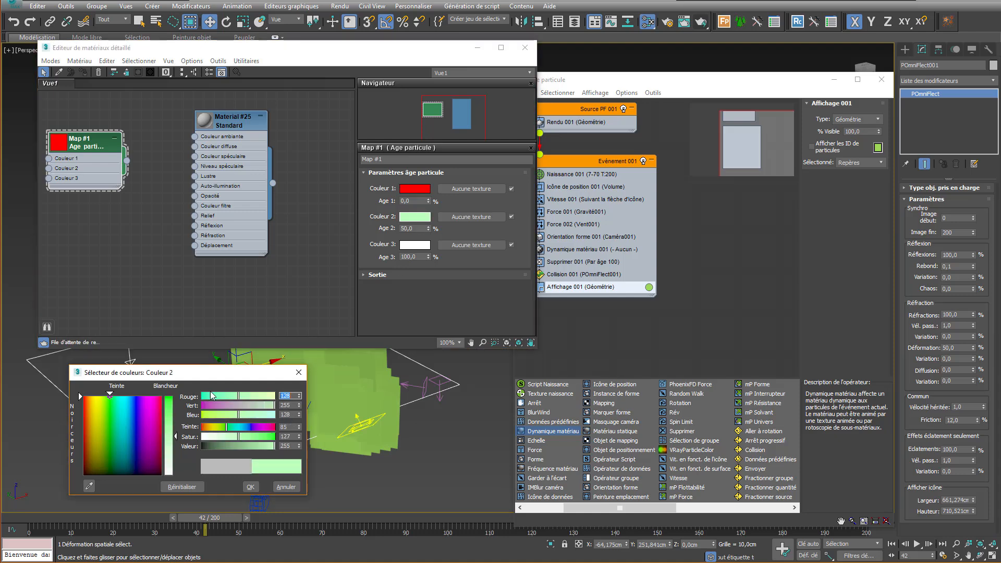
left_click_drag(214, 396, 191, 410)
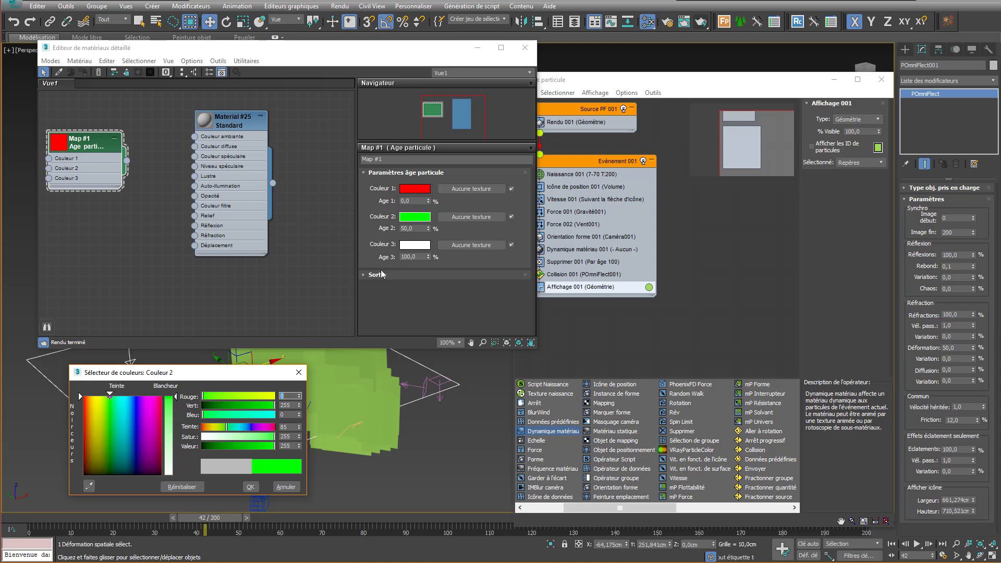
left_click(415, 244)
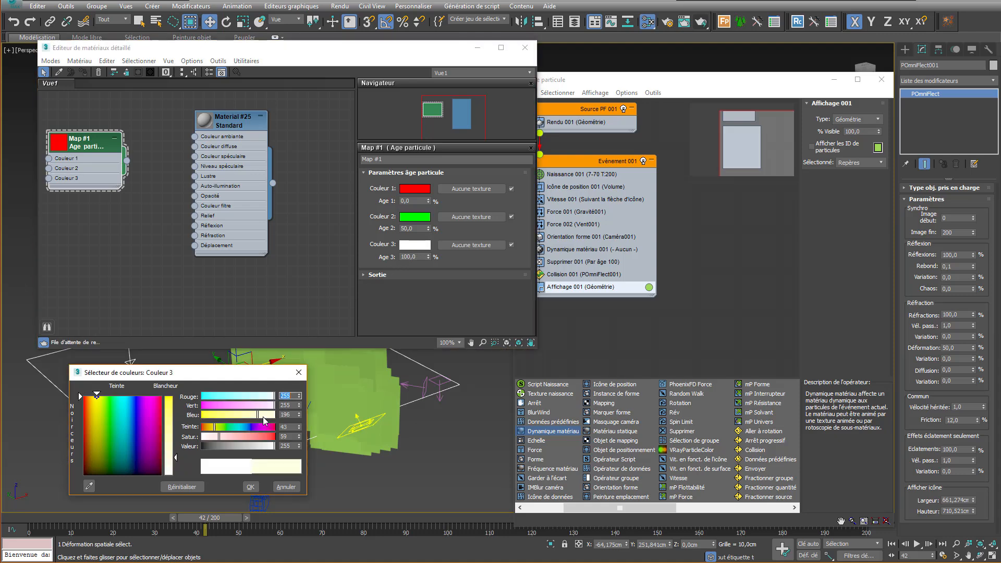
left_click_drag(248, 406, 202, 396)
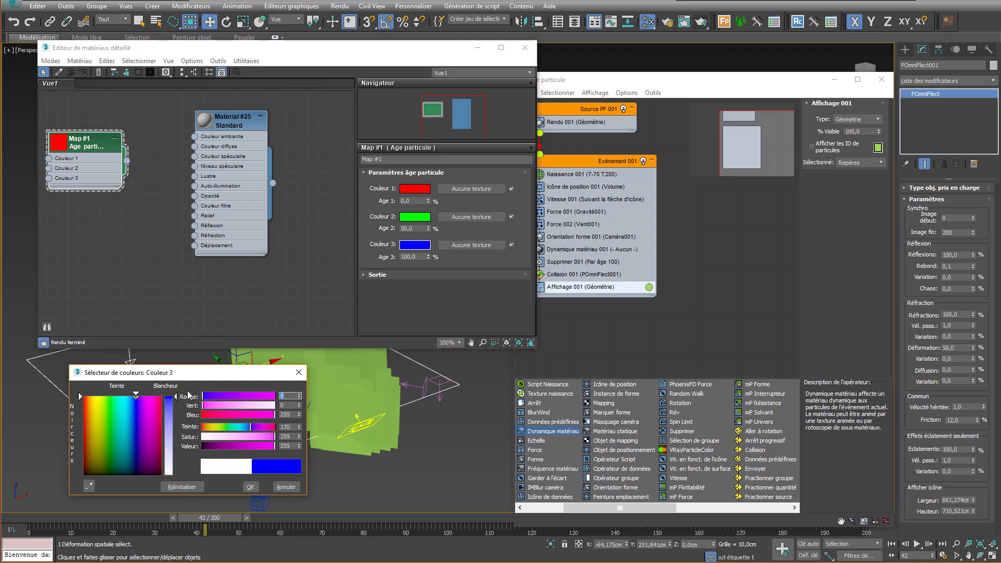
left_click(249, 487)
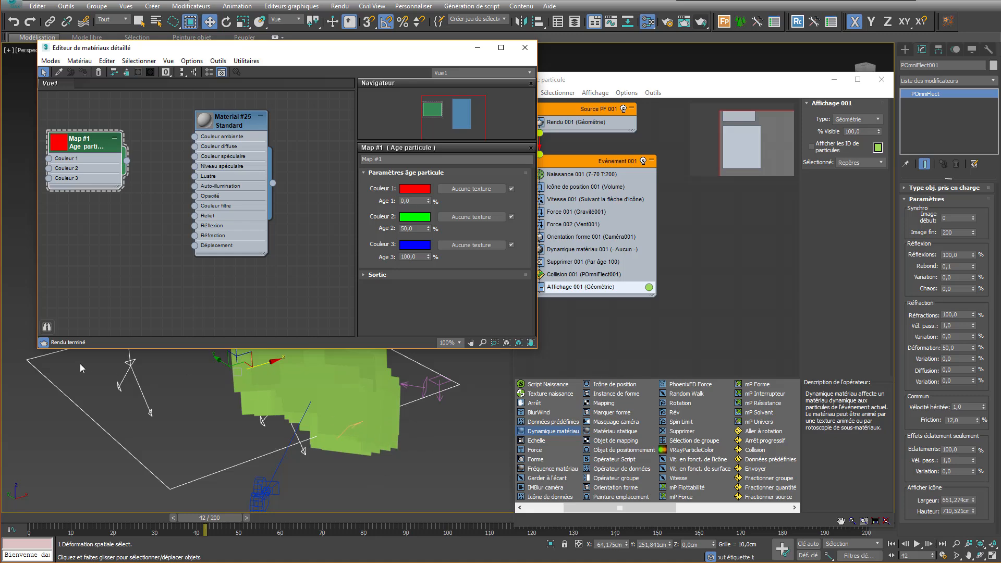
Step: Connect the Age particule map to the Standard material's Couleur diffuse and assign the material as an instance to Dynamique matériau 001
left_click_drag(126, 160, 194, 148)
left_click_drag(274, 184, 289, 201)
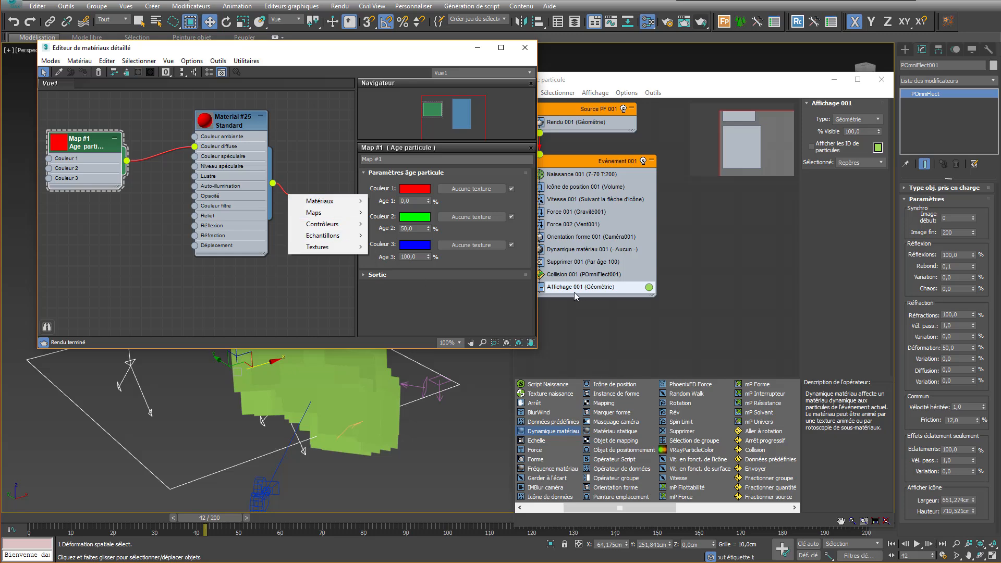
left_click(597, 319)
left_click(583, 252)
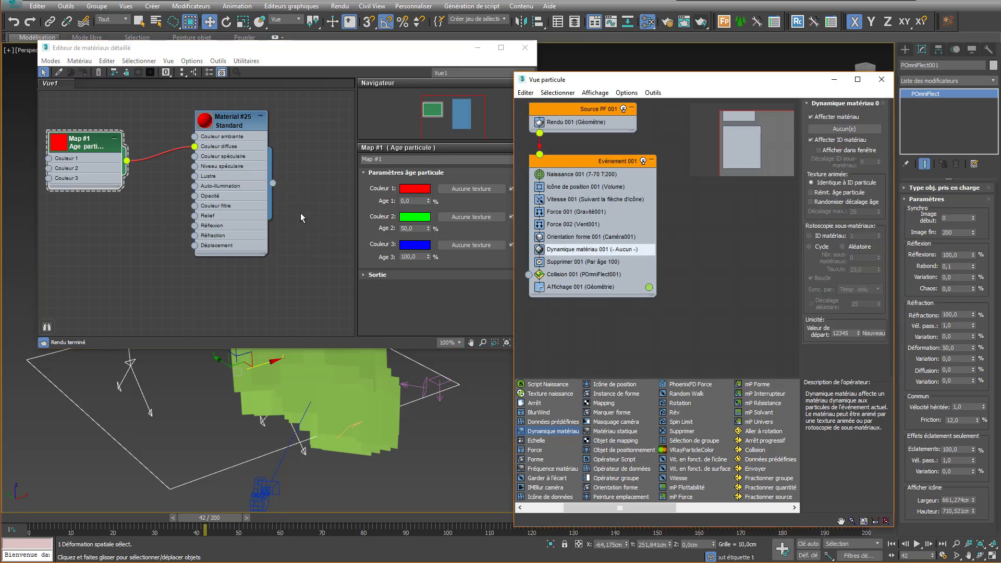
left_click_drag(273, 183, 859, 132)
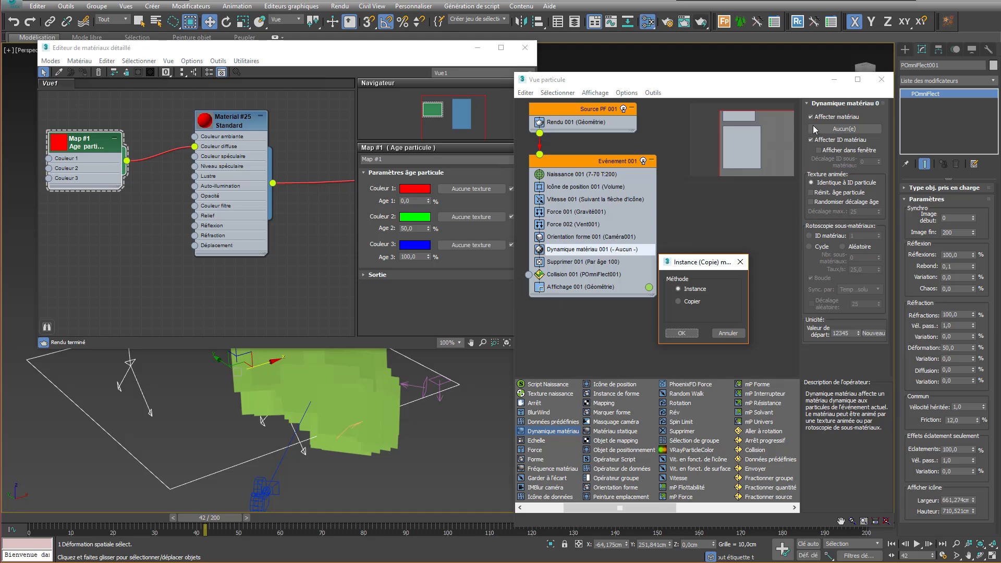
left_click(682, 333)
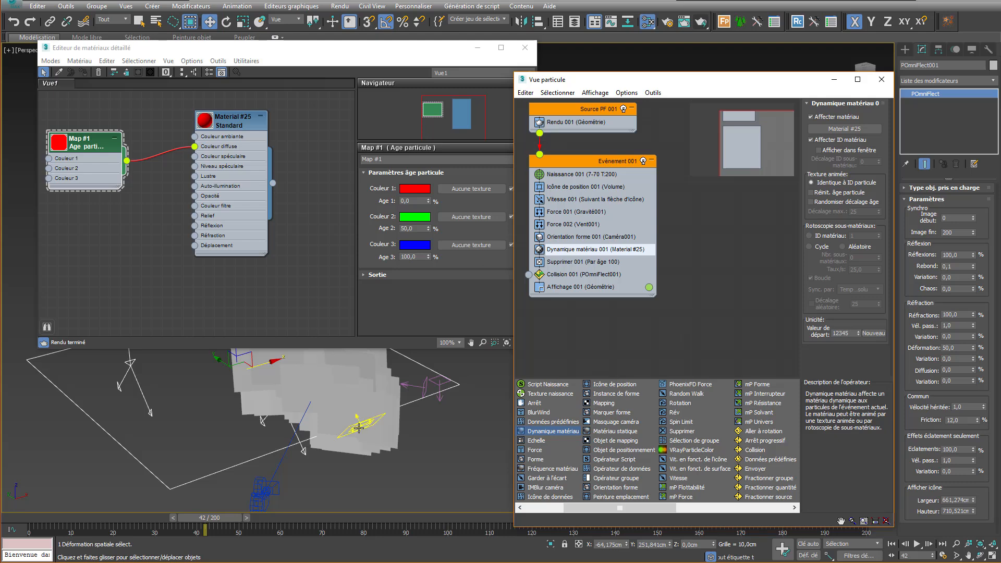
Step: Try to display Material #25's shading in the viewport and scrub the particle animation to frame 101 to check the colours
double_click(242, 125)
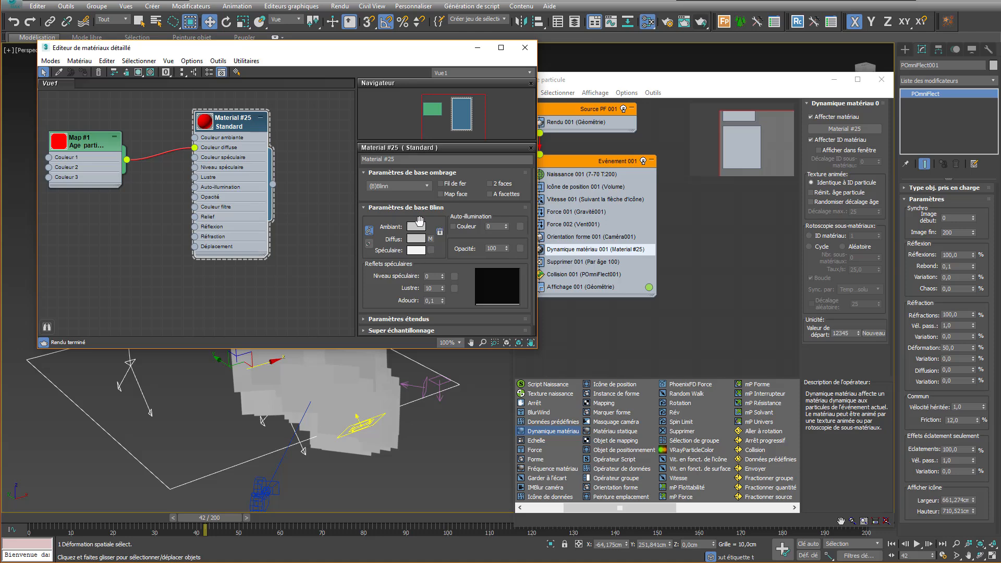
left_click(91, 143)
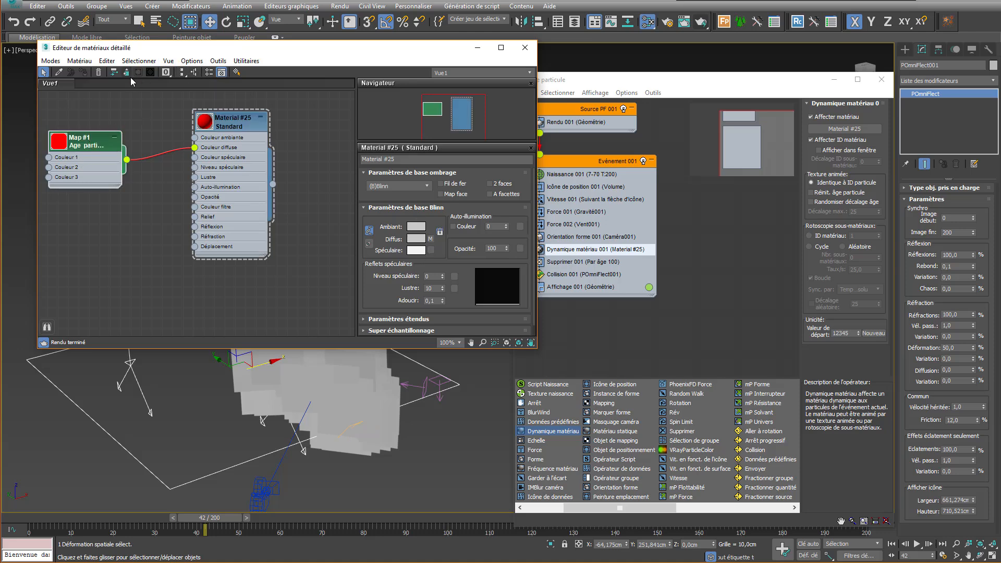
left_click(221, 121)
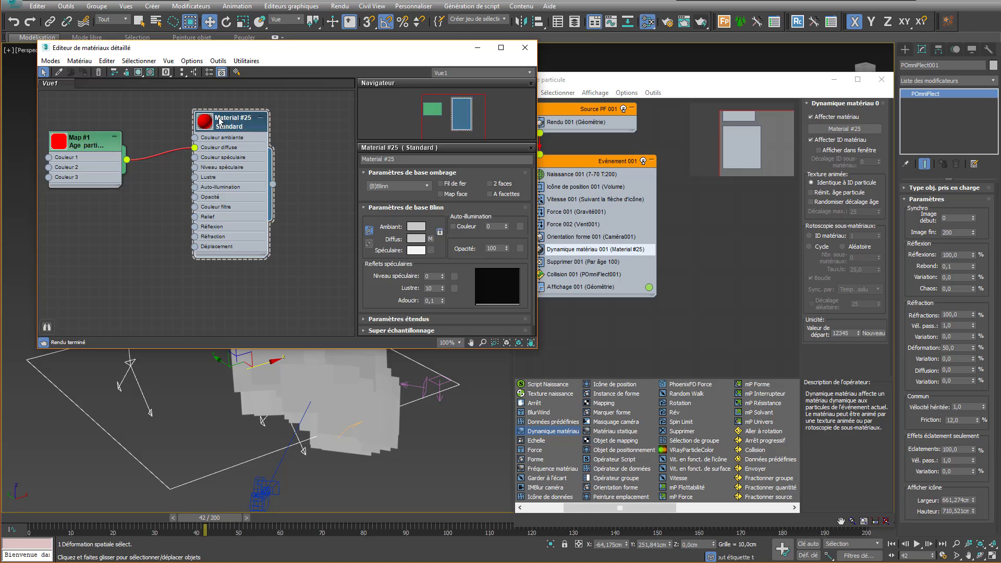
left_click(139, 72)
mouse_move(339, 420)
middle_mouse_down()
mouse_move(344, 465)
mouse_move(353, 429)
middle_mouse_up()
left_click_drag(200, 518, 105, 520)
left_click(138, 73)
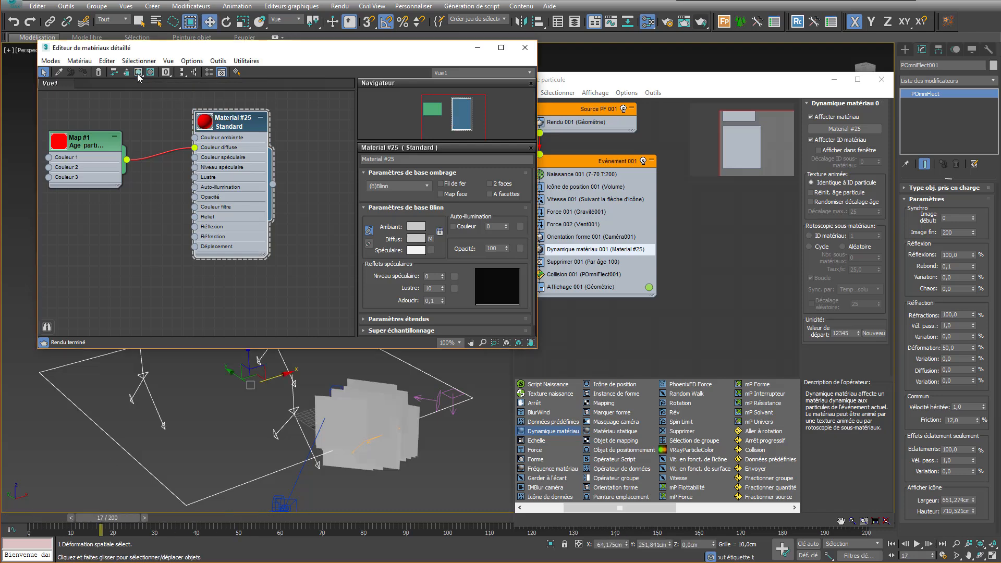
left_click_drag(37, 518, 424, 481)
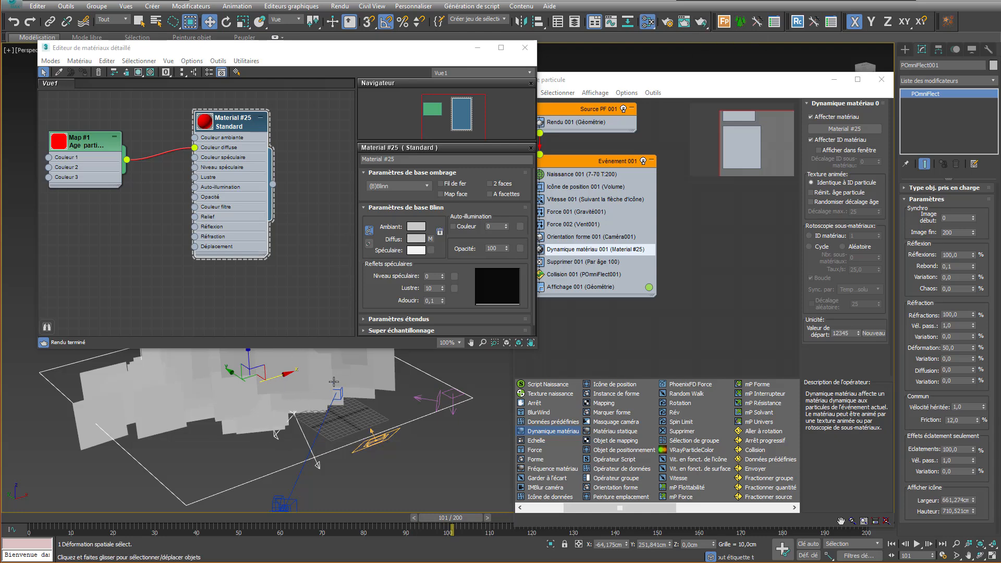
middle_click_drag(332, 428, 405, 384)
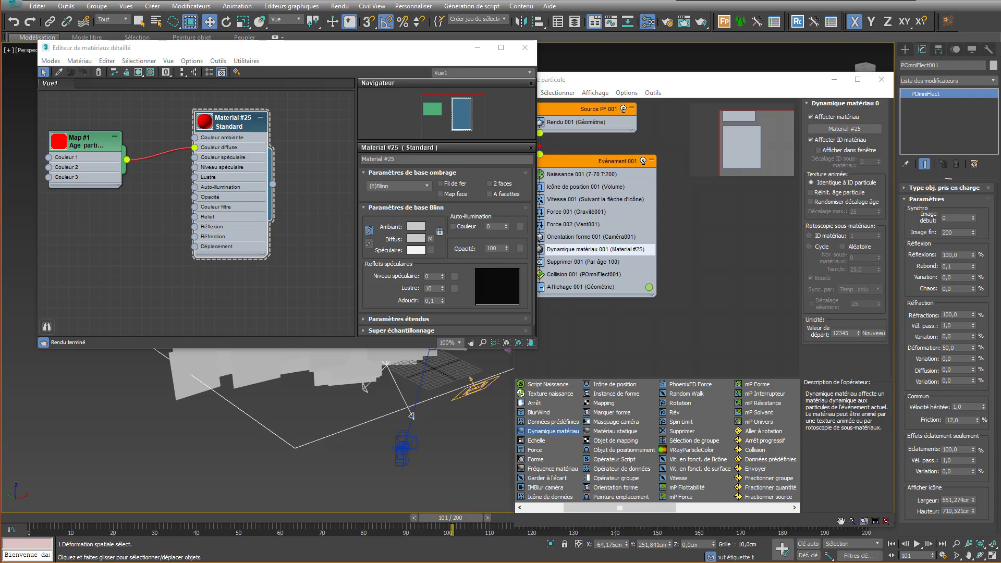
Step: Close the detailed material editor and the particle view to clear the Perspective viewport
left_click(526, 48)
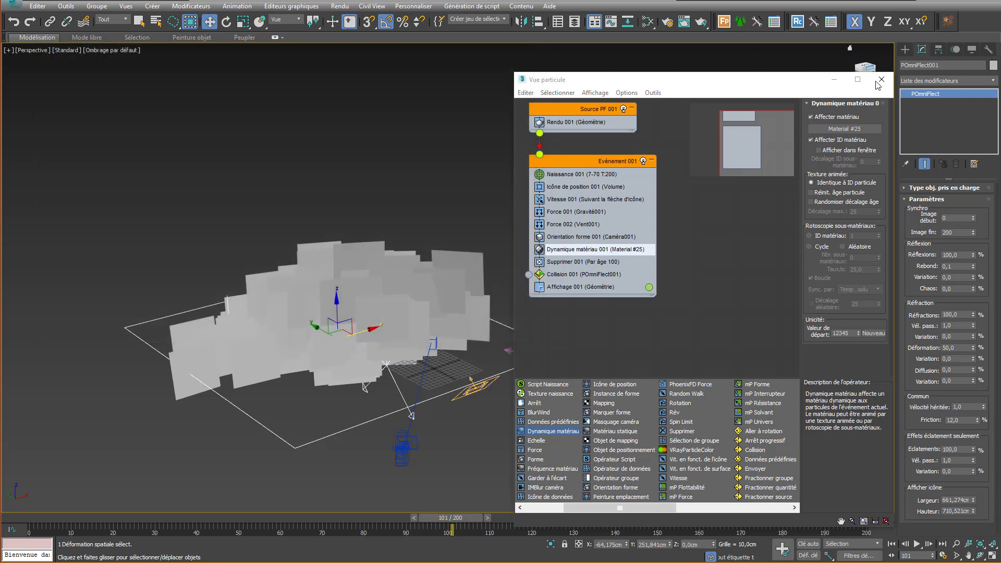
left_click(881, 79)
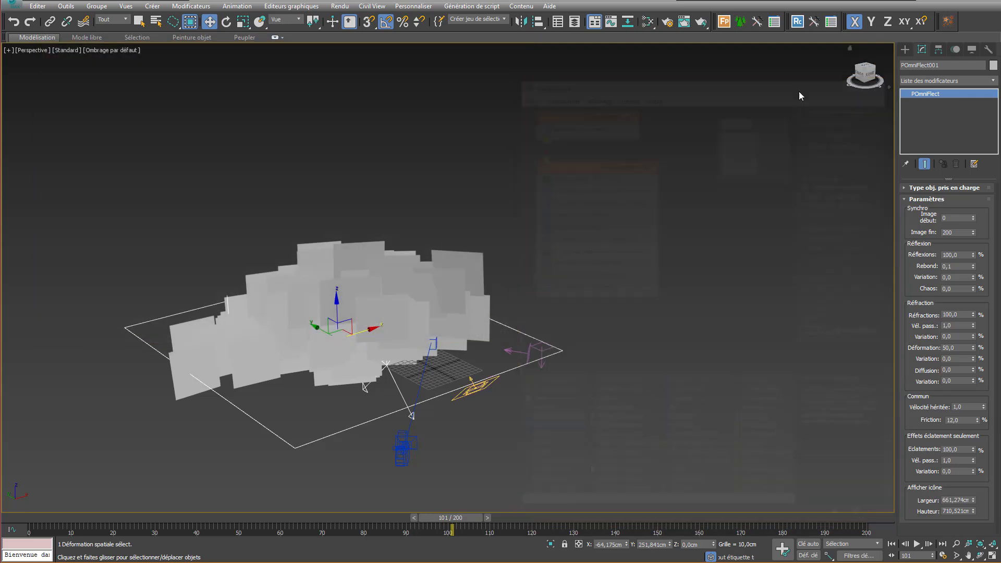
left_click(649, 22)
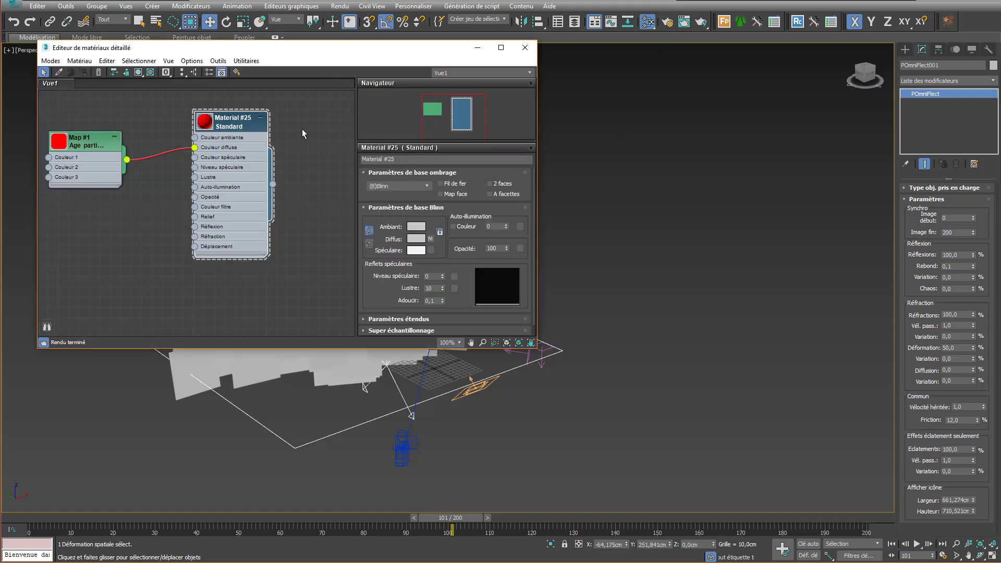
left_click(525, 47)
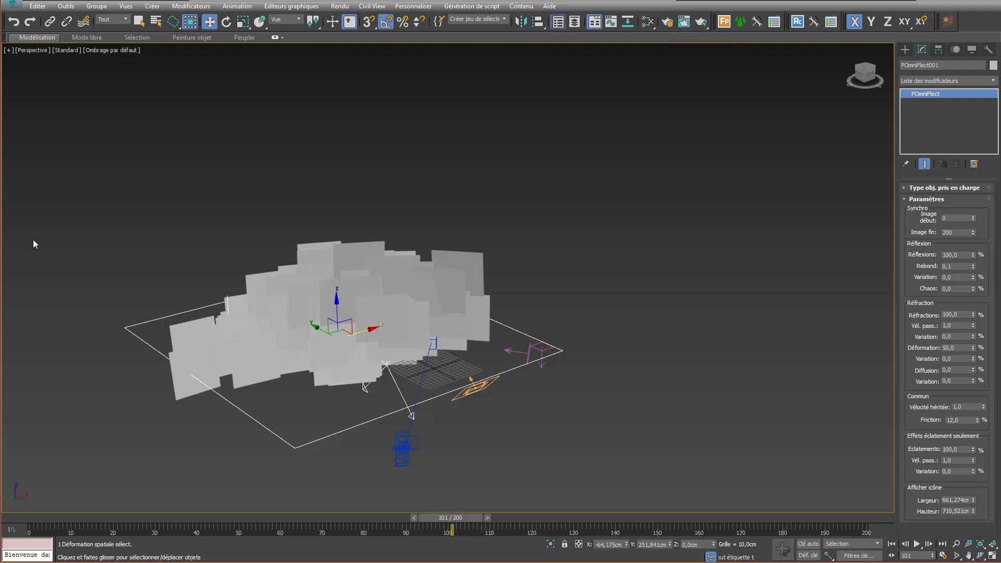
Step: Open the scene explorer beside the particles and delete VRayLight001 and VRayPlane001 from layer 0 (par défaut)
key("ctrl+alt+o")
left_click_drag(131, 74, 709, 111)
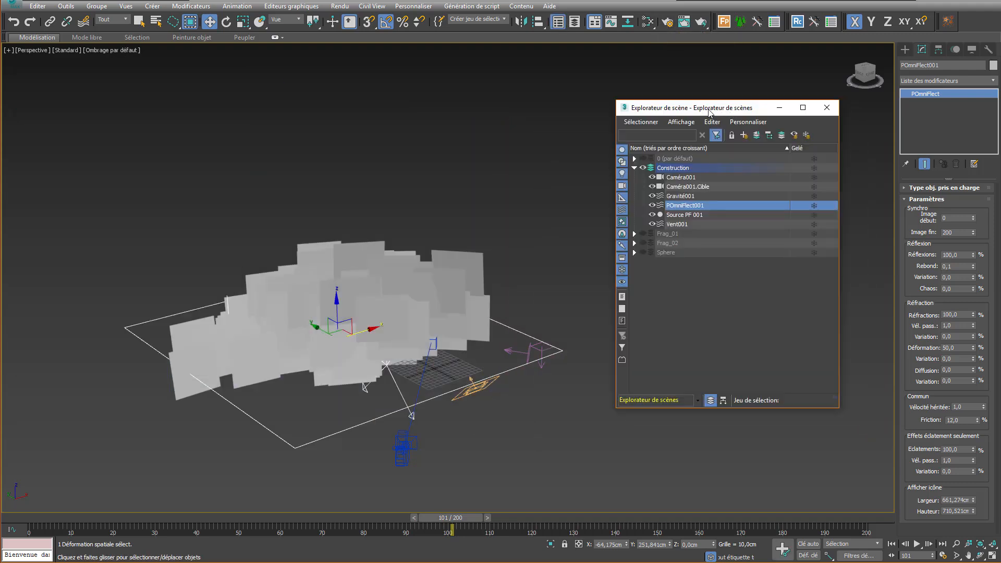
left_click(635, 158)
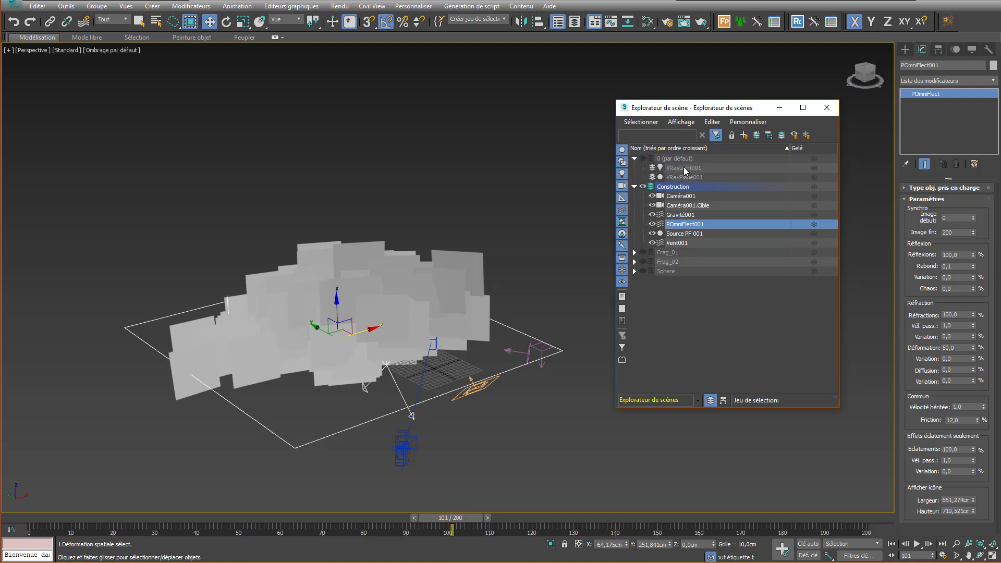
left_click(684, 168)
left_click(696, 178, "ctrl")
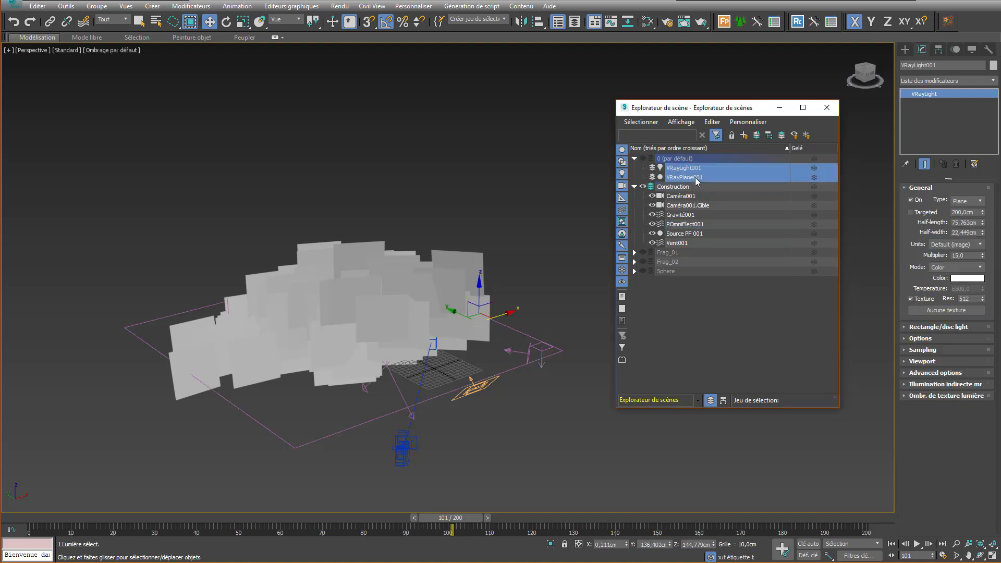
right_click(695, 178)
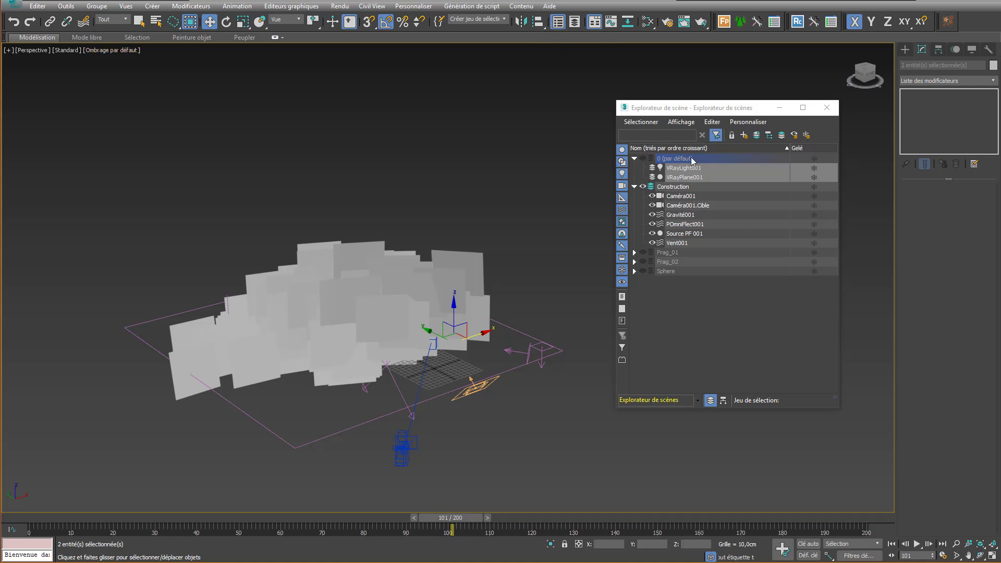
right_click(682, 165)
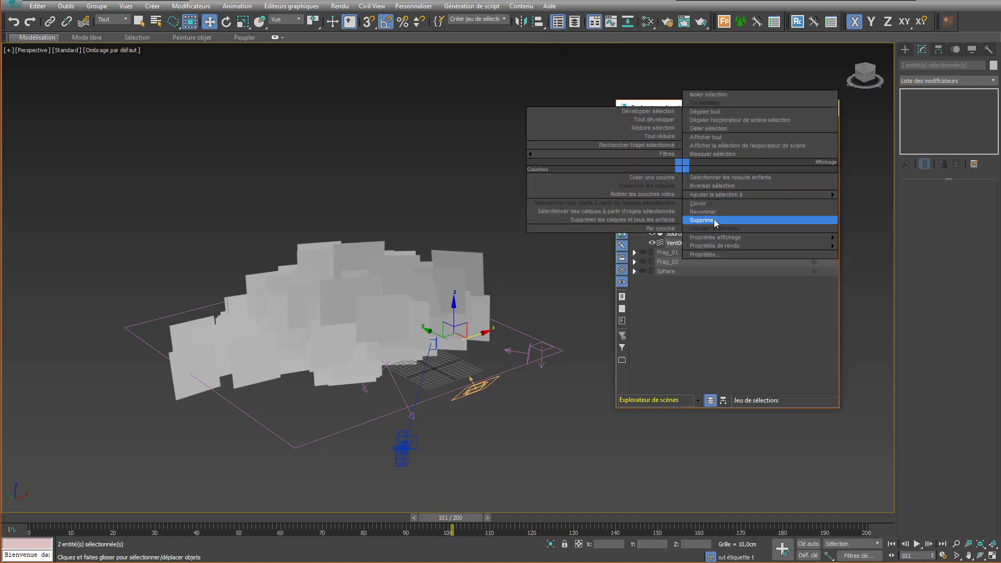
left_click(716, 220)
right_click(676, 156)
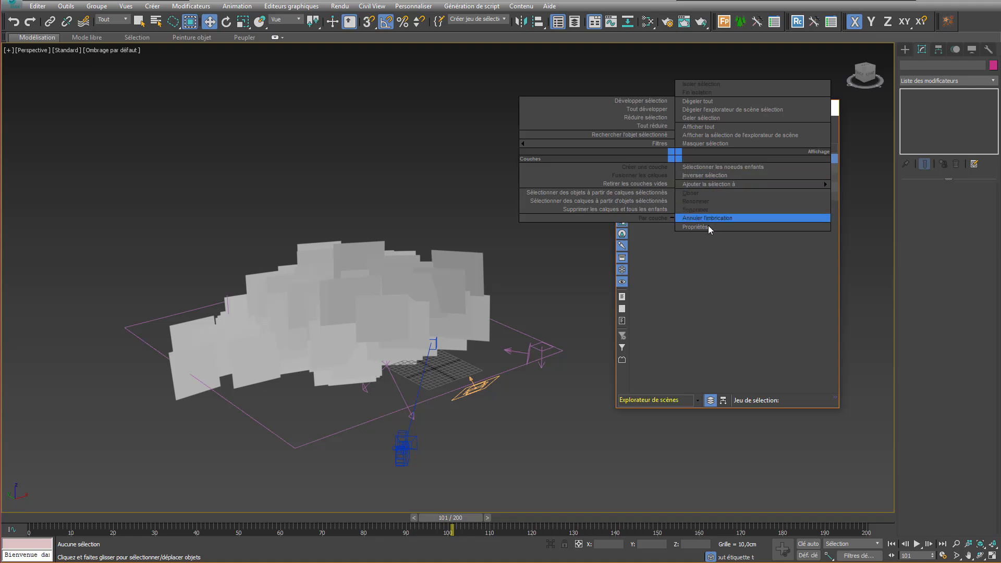
left_click(726, 283)
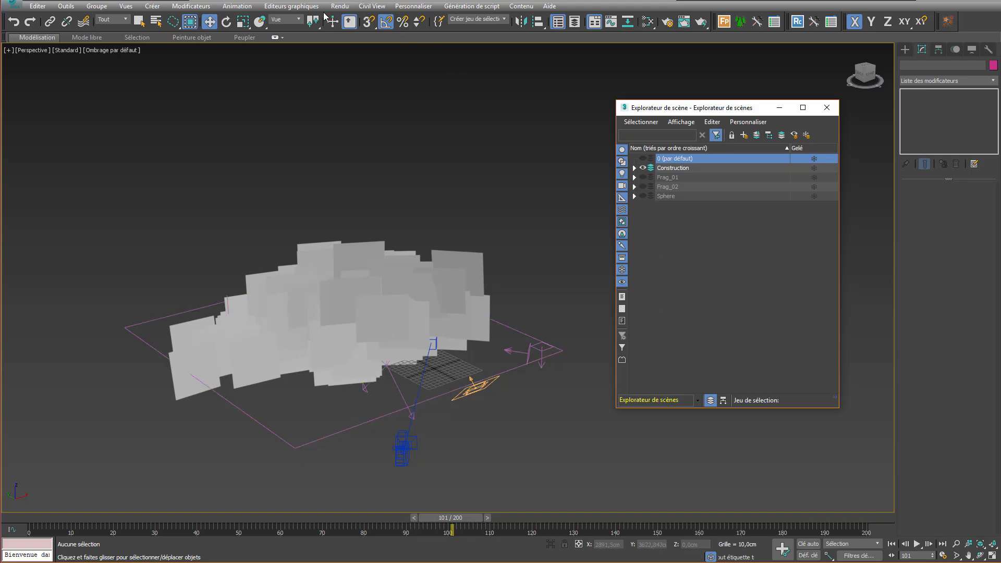
Step: Set the production renderer to Mental ray NVIDIA in the render setup
left_click(339, 7)
left_click(380, 53)
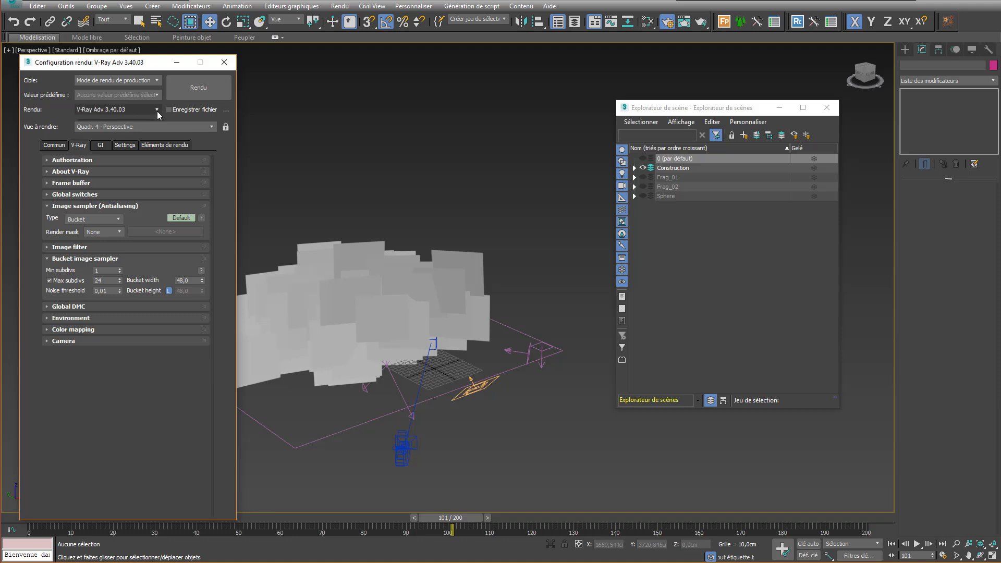
left_click(158, 111)
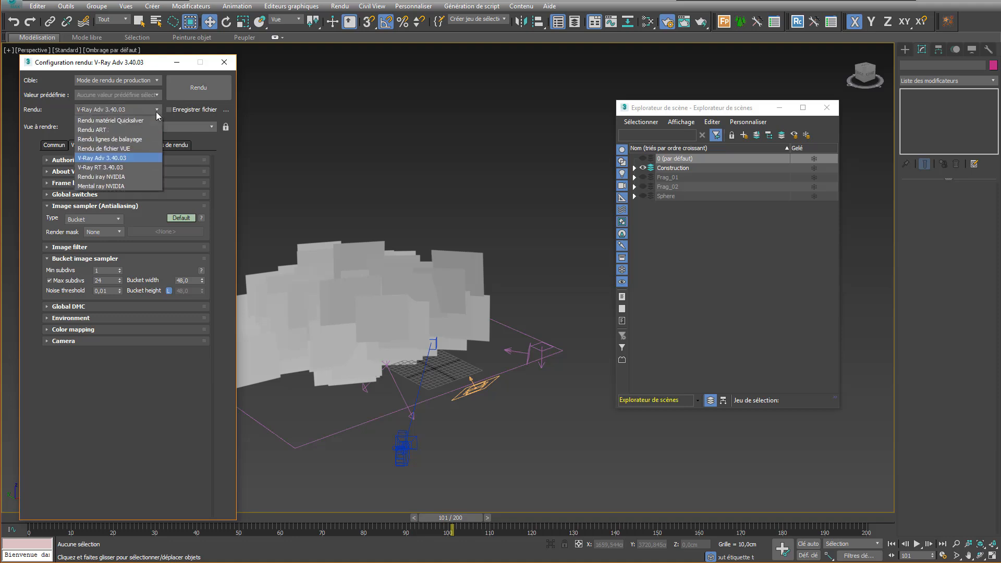
left_click(107, 187)
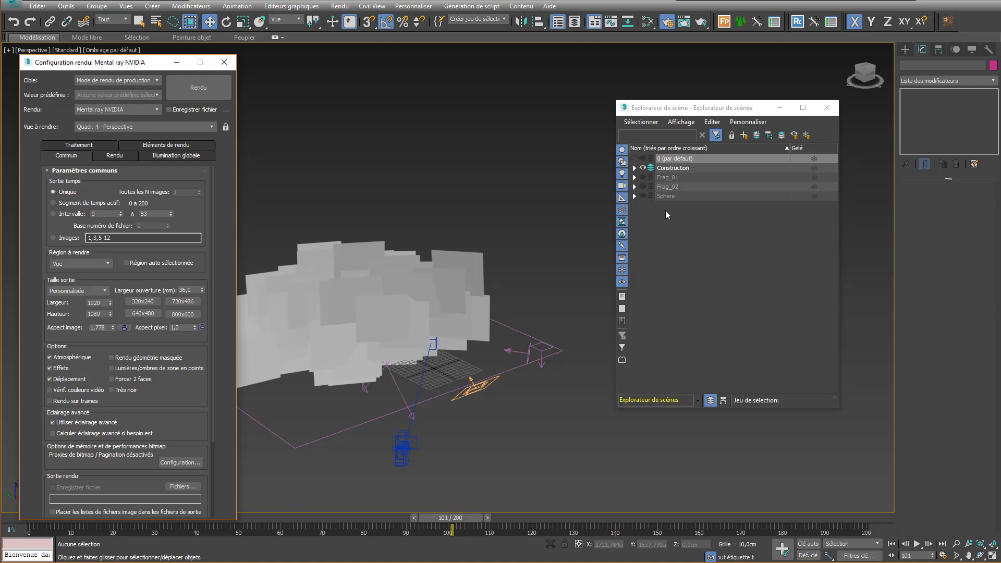
Step: Expand the Construction layer in the scene explorer and close the render setup
left_click(654, 159)
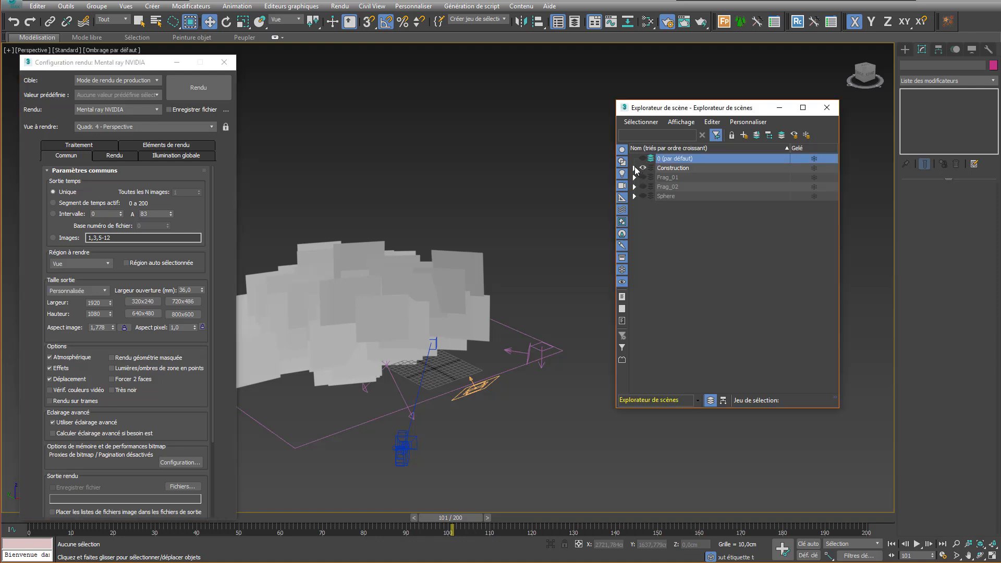
left_click(635, 169)
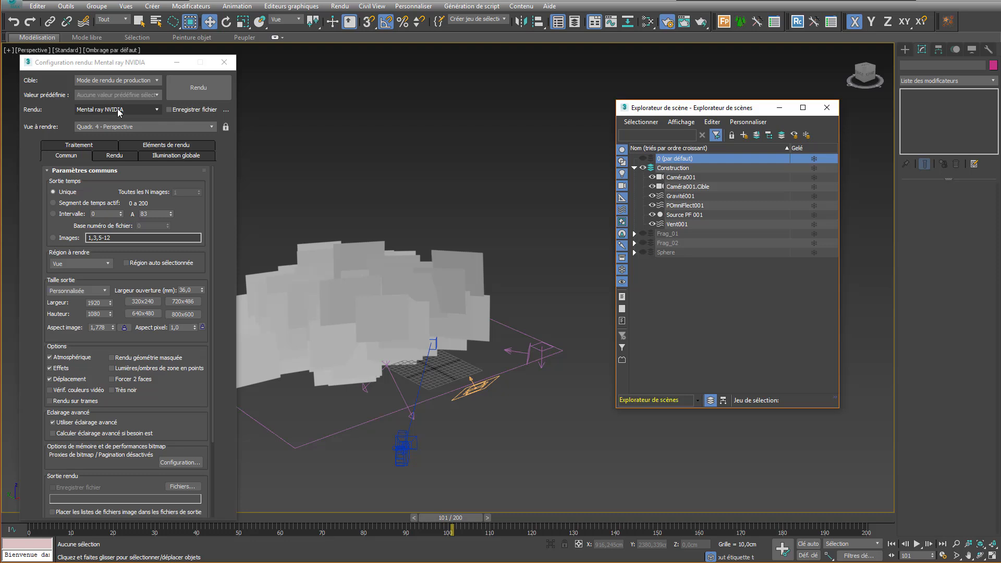
left_click(225, 62)
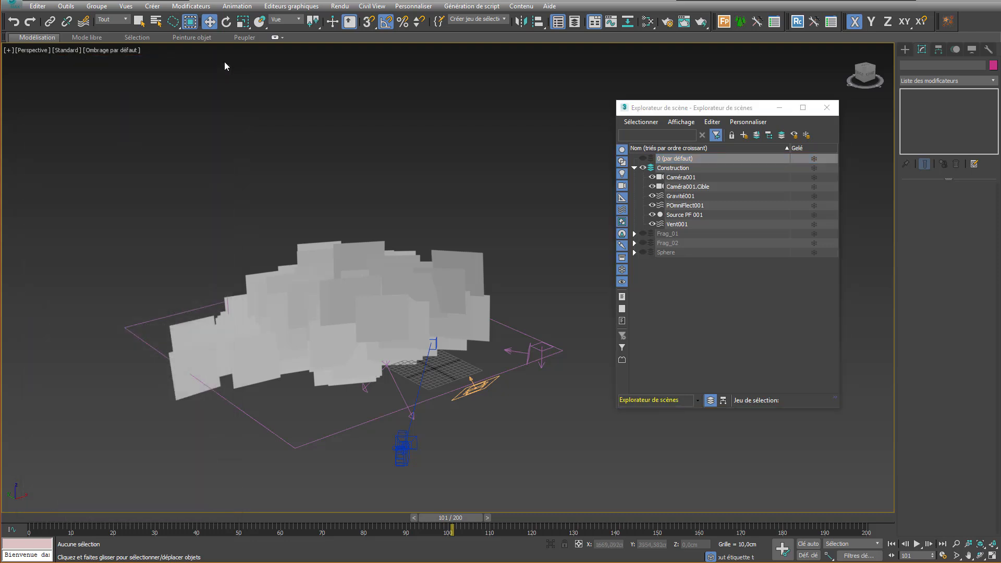
Step: Move the animation to frame 95 and render the Perspective view
left_click_drag(34, 519, 422, 558)
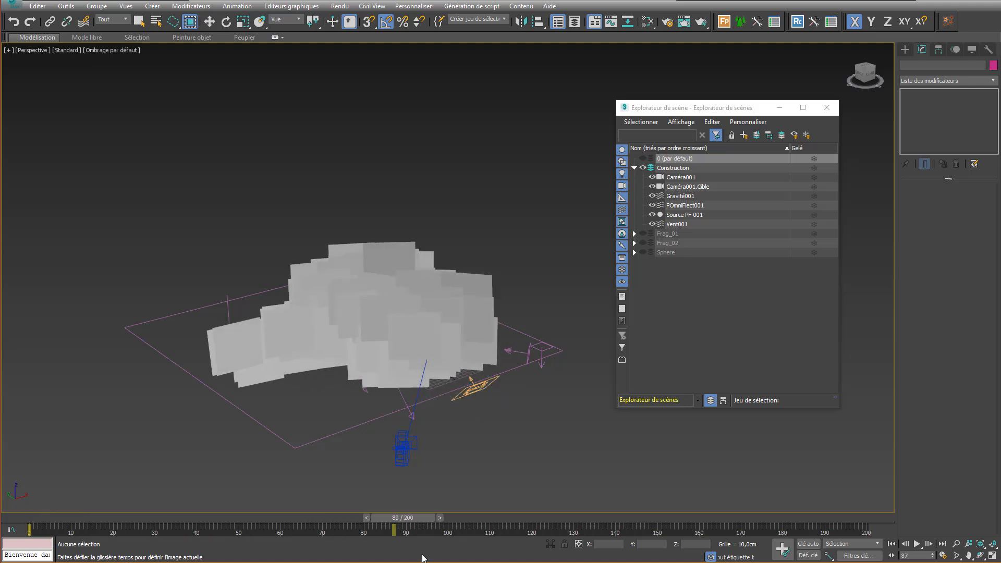
left_click(701, 21)
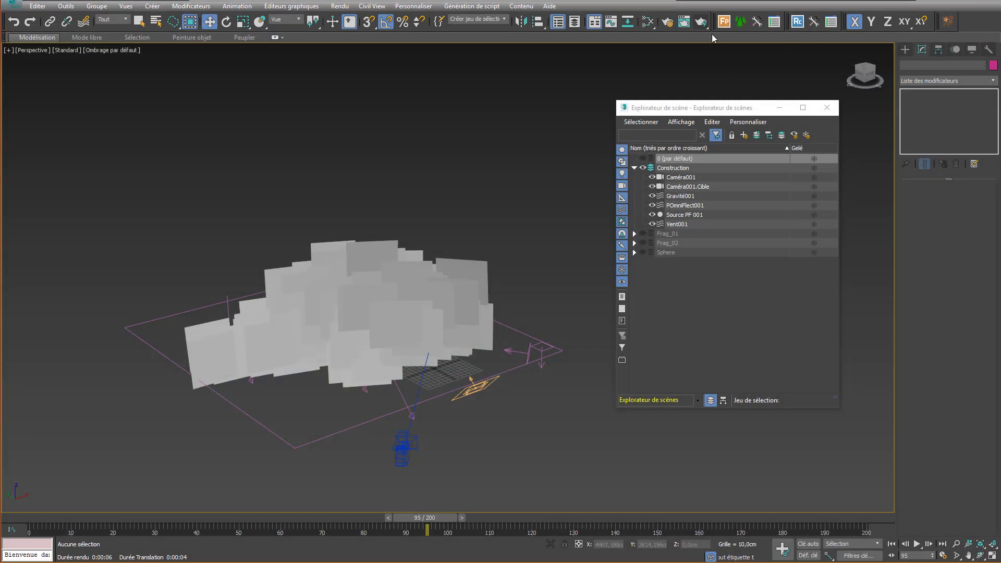
Step: Set the render output size to 800 × 450 with the image aspect locked, and bring the detailed material editor to the front
left_click(647, 22)
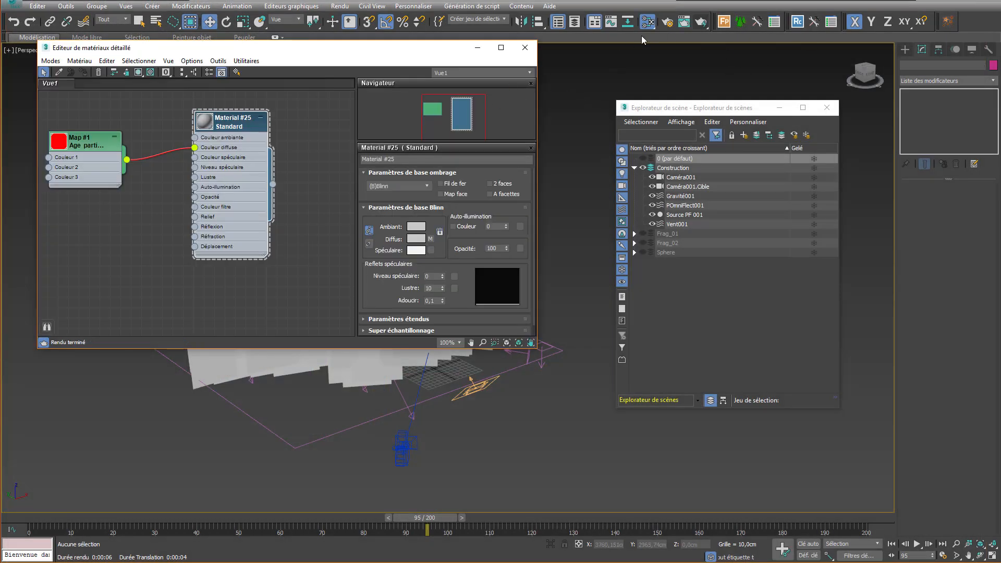
left_click(663, 24)
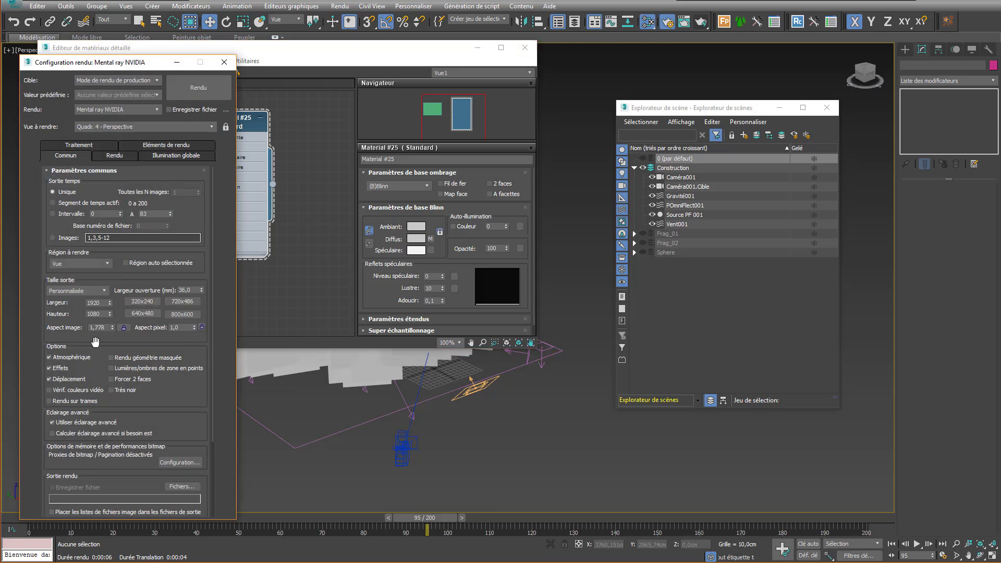
double_click(104, 303)
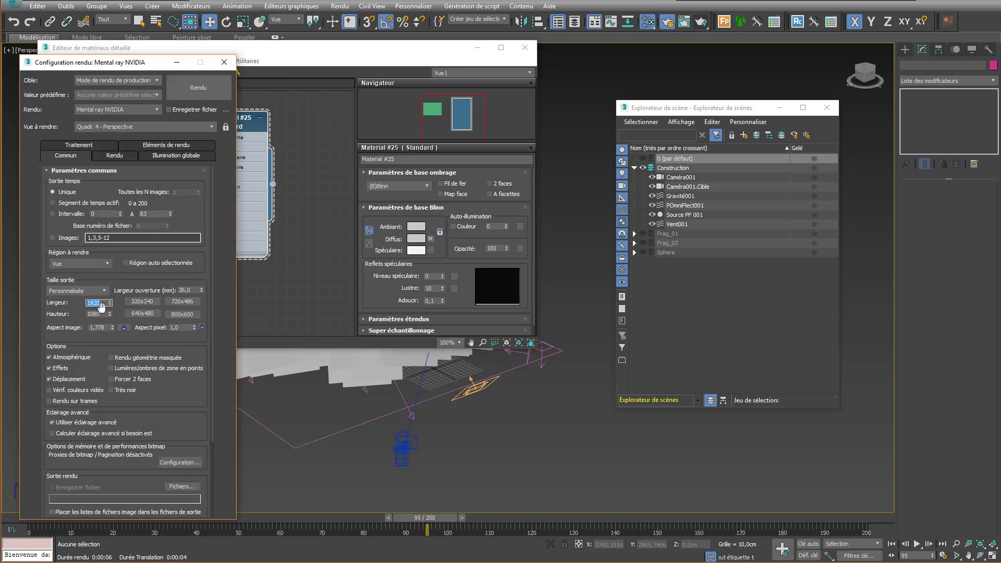
type("800")
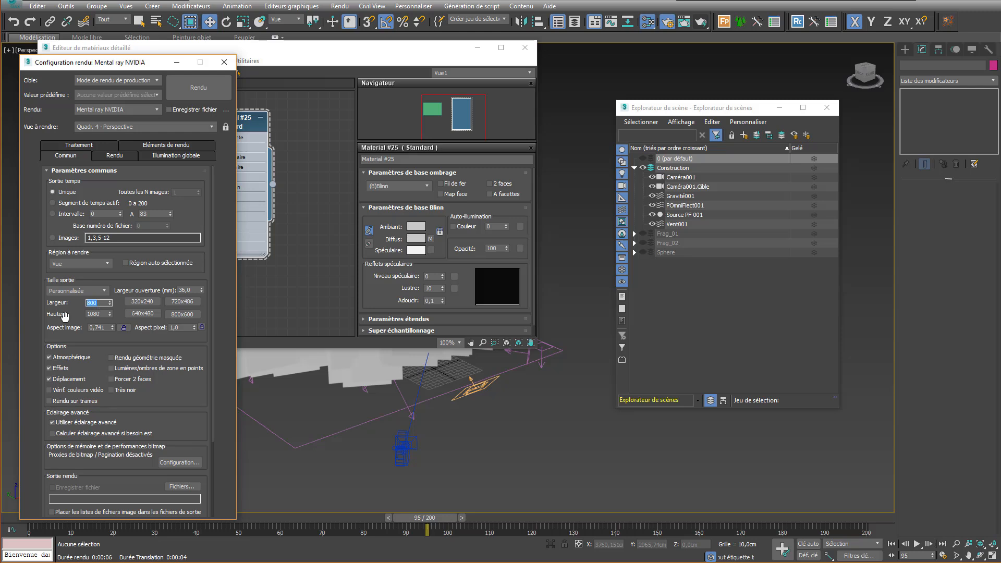
double_click(99, 315)
left_click(123, 327)
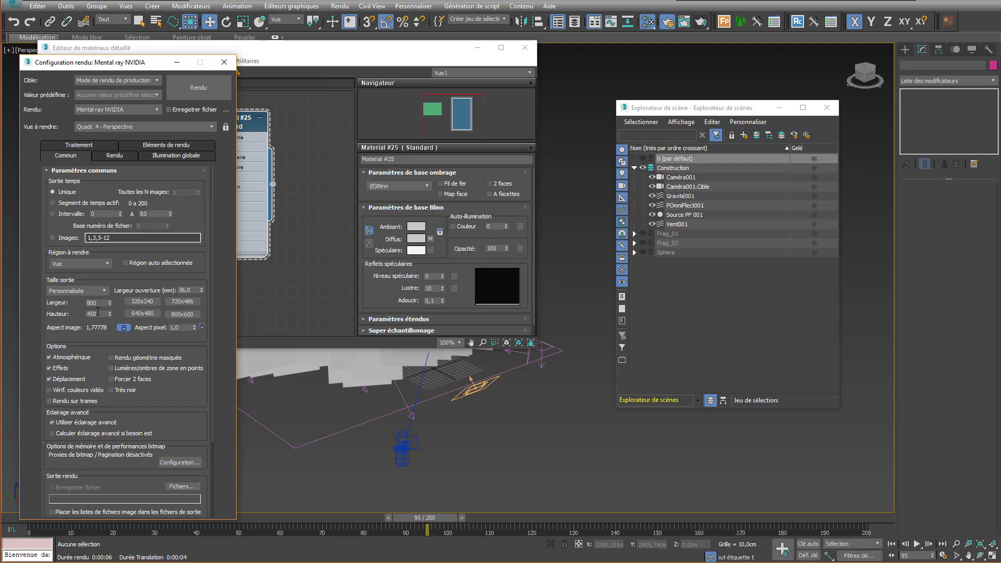
left_click(310, 252)
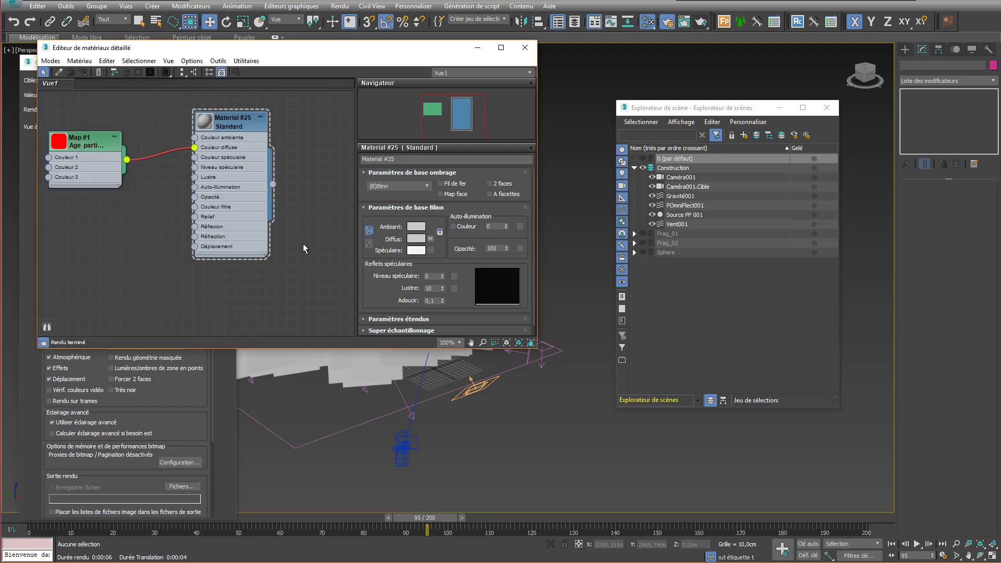
Step: Render the Perspective view at frame 95, hide the render option panels and place the render window beside the material editor
left_click(702, 22)
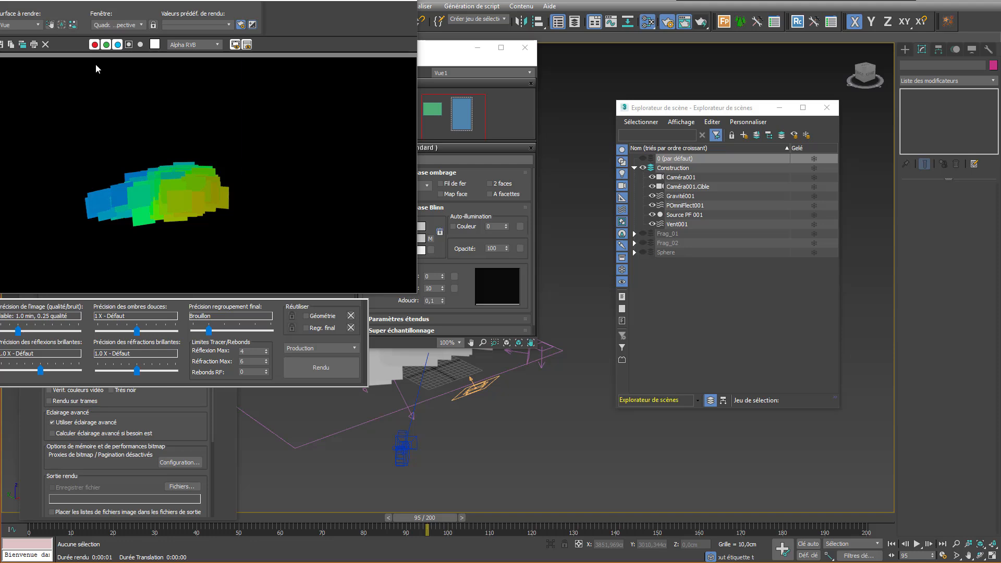
left_click(247, 46)
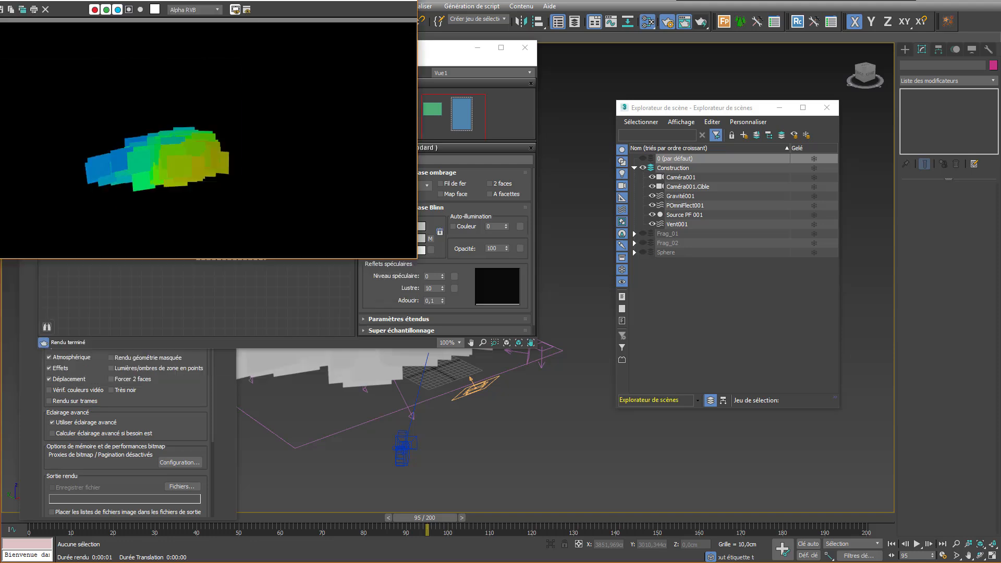
left_click_drag(263, 2, 652, 184)
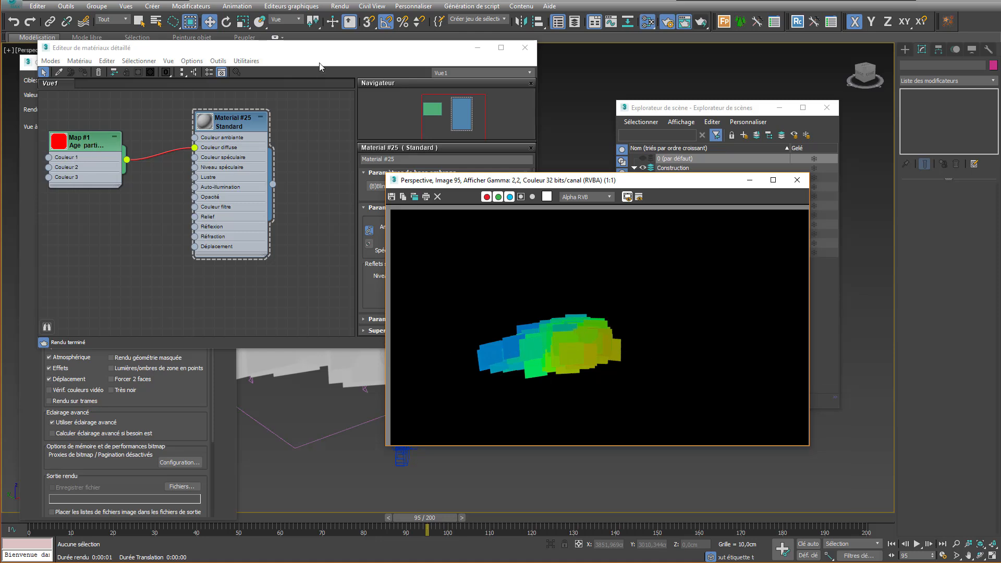
left_click_drag(496, 185, 671, 188)
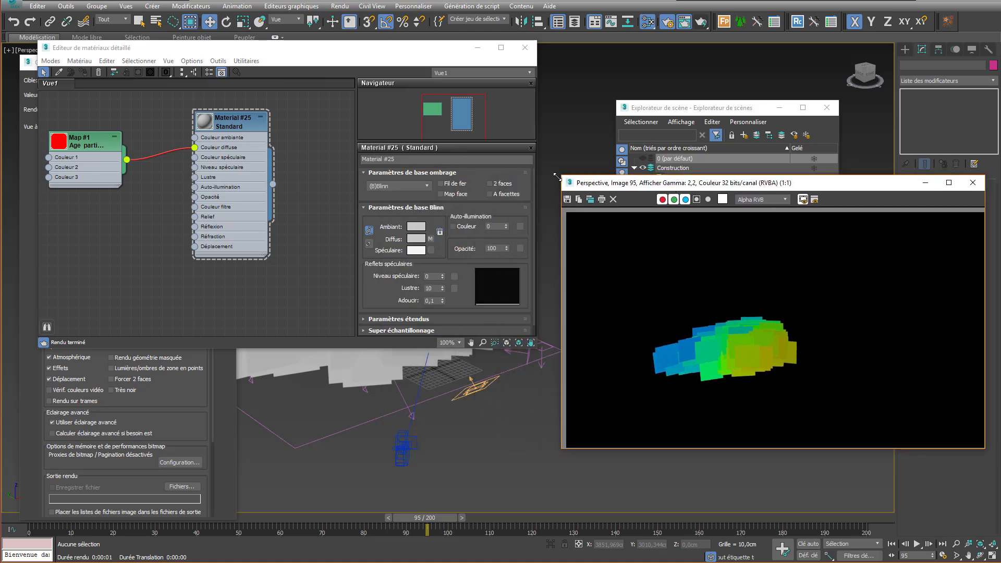
Step: Set Age 1 to 10 % and Age 3 to 90 % in the Age particule map on the diffuse channel and render again
double_click(95, 146)
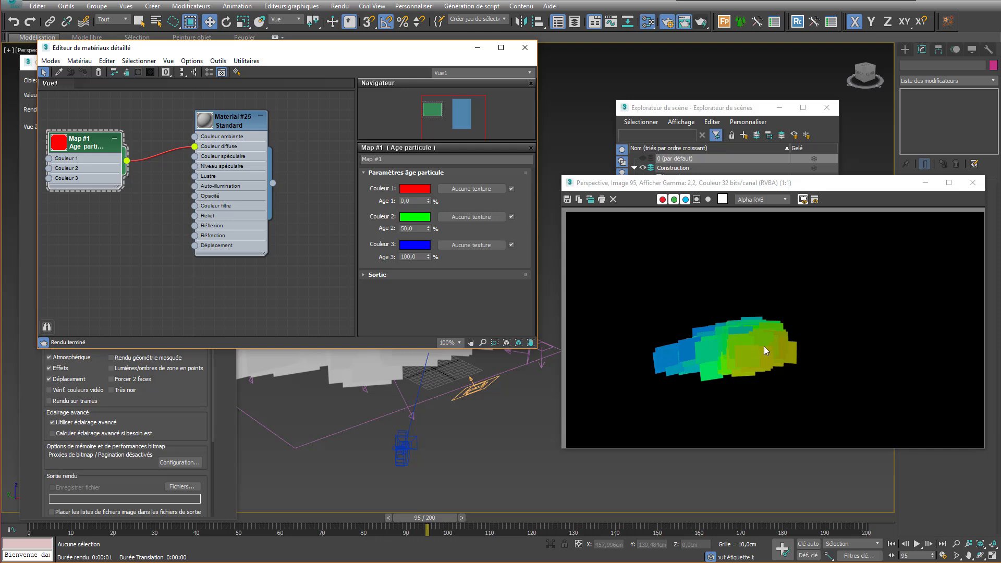
left_click(417, 201)
type("10")
left_click(416, 256)
type("9")
key("Return")
left_click(701, 24)
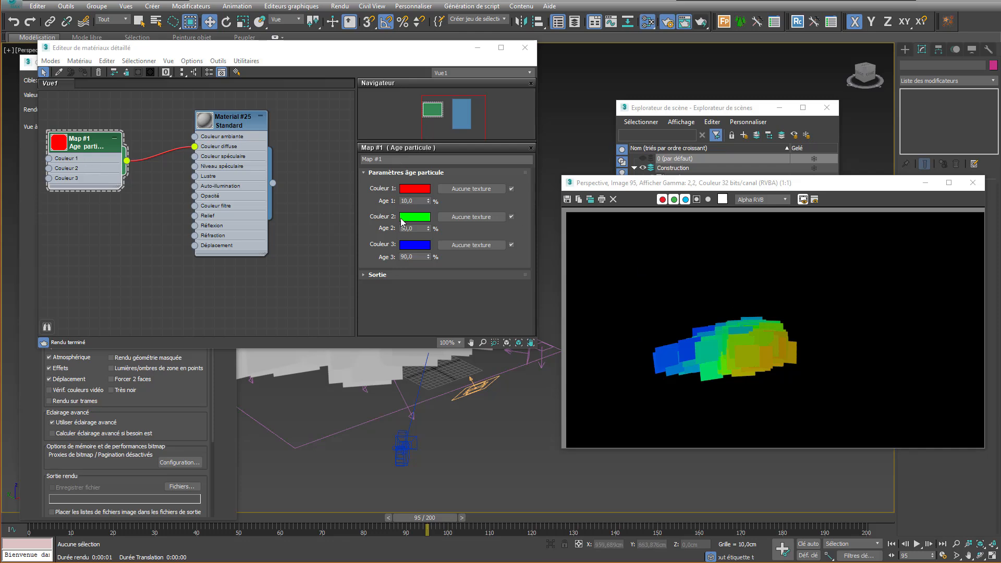
Step: Duplicate the Age particule map below the original and select the copy
middle_click_drag(113, 232, 182, 222)
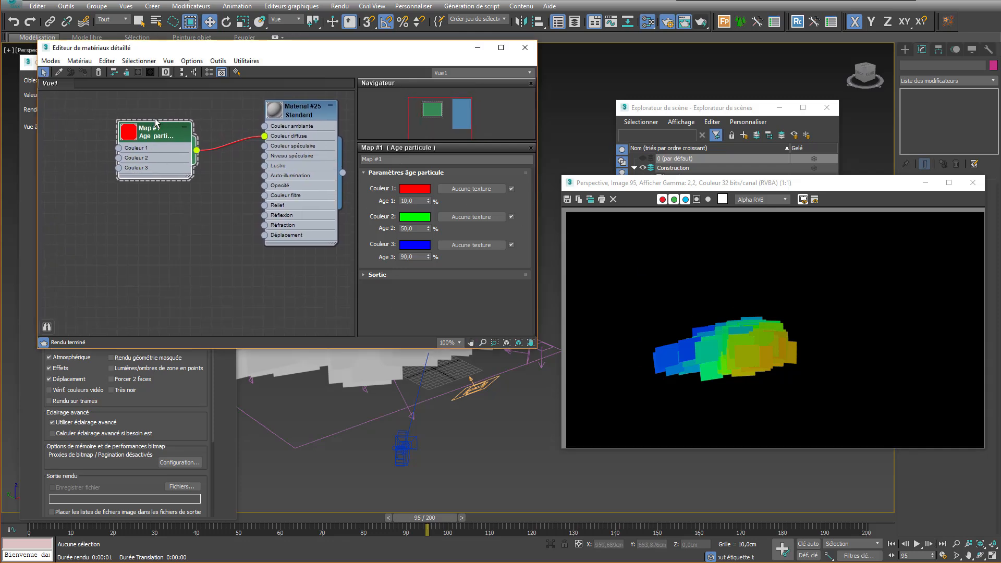
left_click_drag(160, 138, 108, 220, "shift")
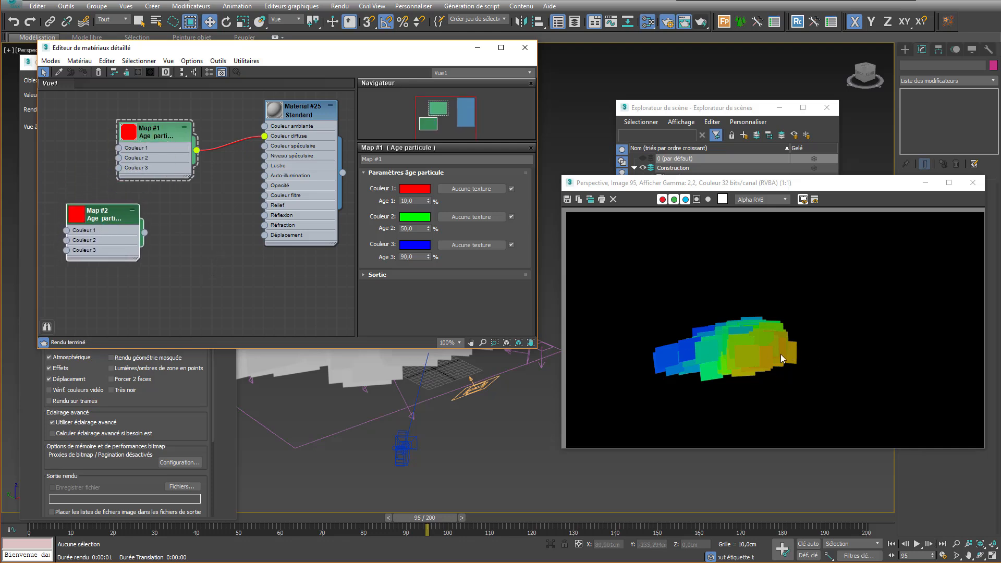
left_click(111, 224)
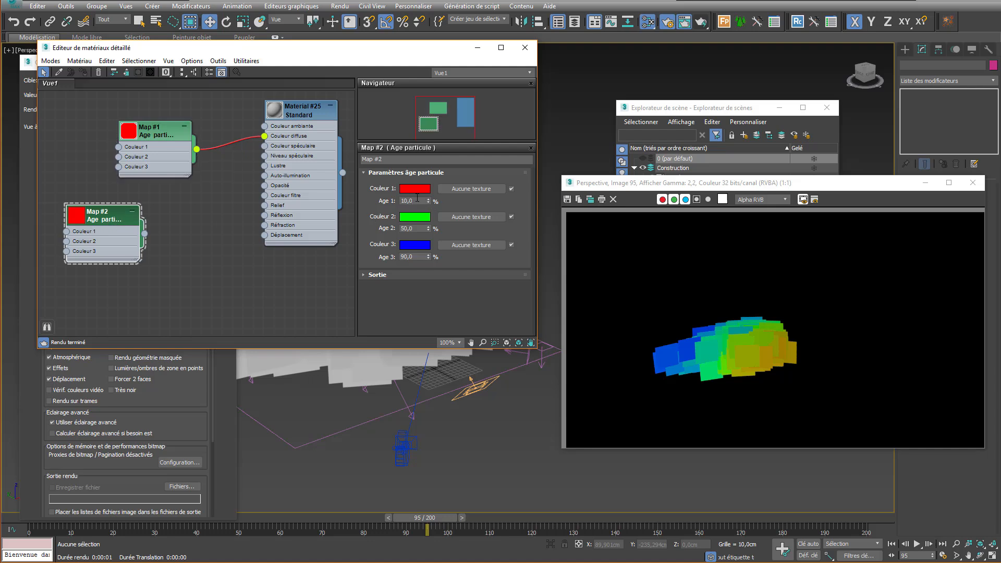
Step: Set the copied map's Couleur 1 to black and its Age 1 to 2 %
left_click(418, 190)
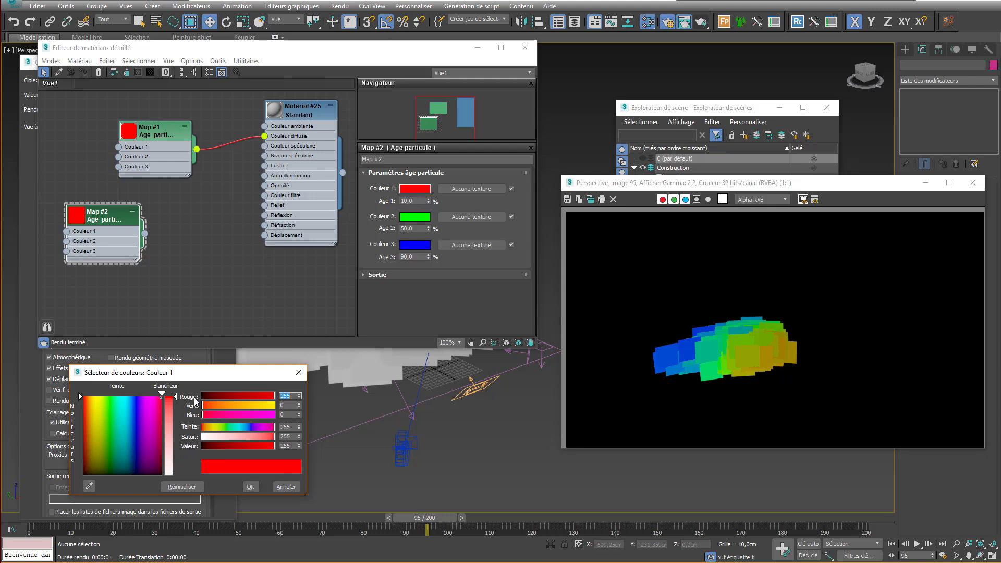
left_click(149, 474)
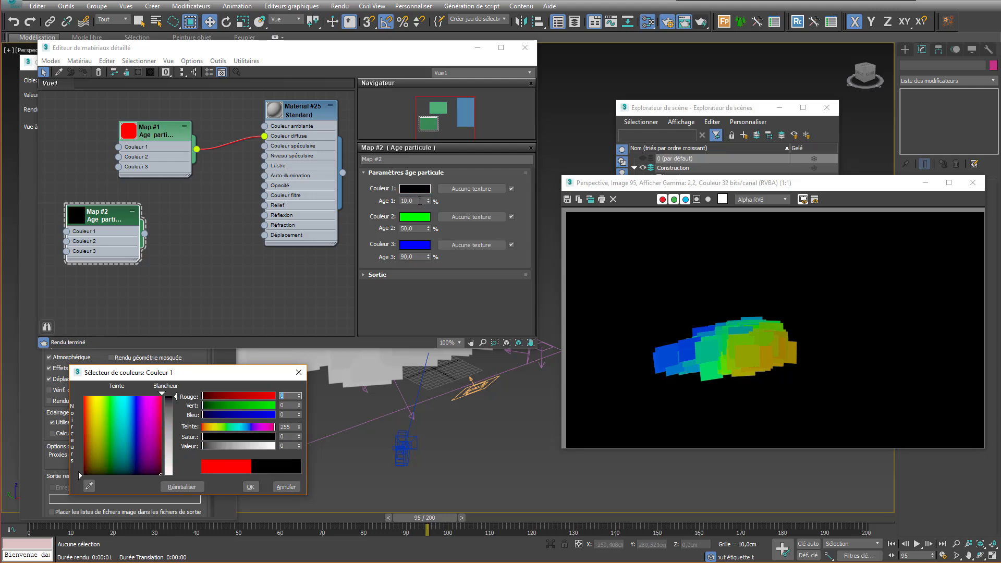
left_click(419, 200)
type("2")
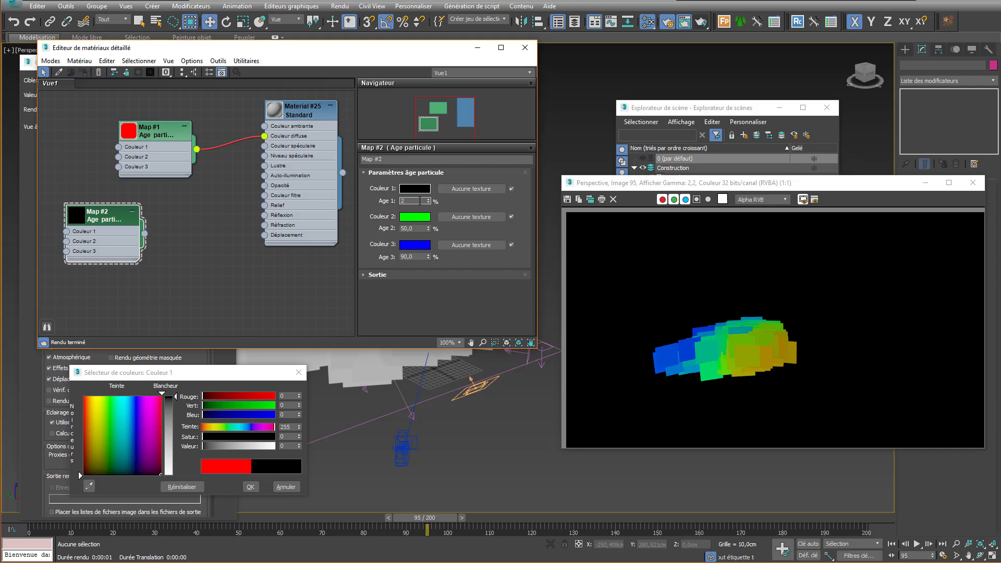
Step: Set the copied map's Couleur 2 to a mid grey of about 130 and its Couleur 3 to black
left_click(415, 217)
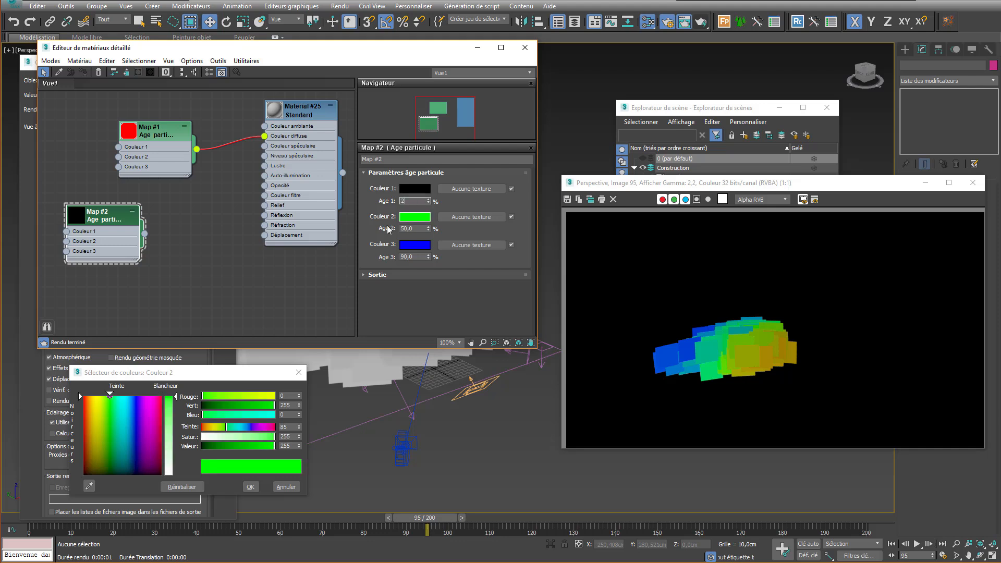
left_click(176, 437)
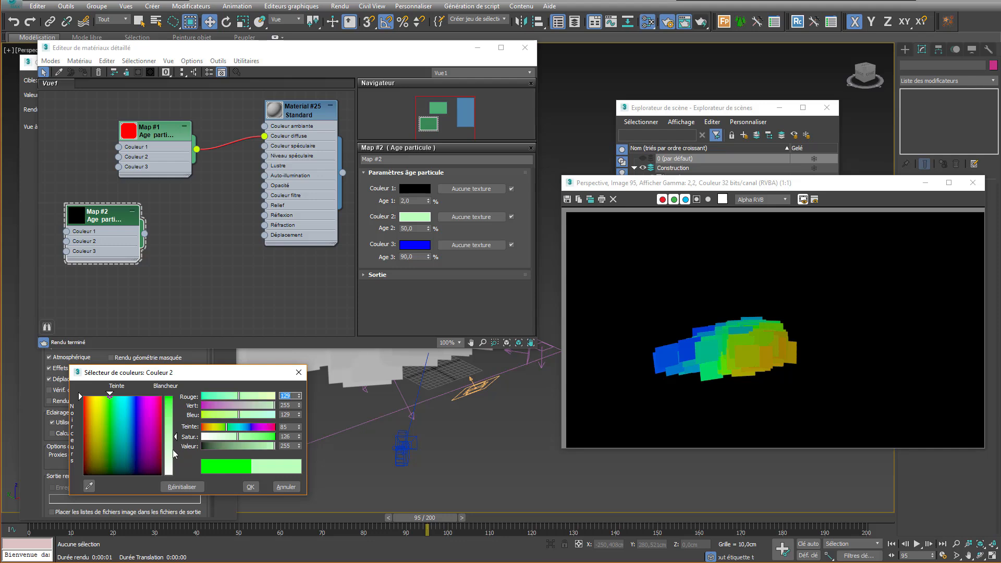
left_click(160, 474)
left_click_drag(161, 474, 161, 474)
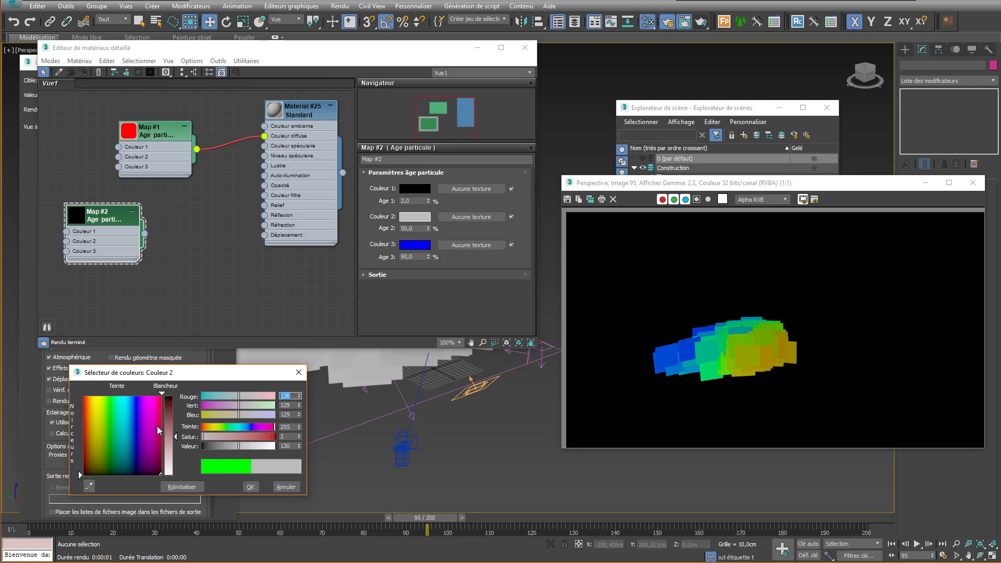
left_click(415, 245)
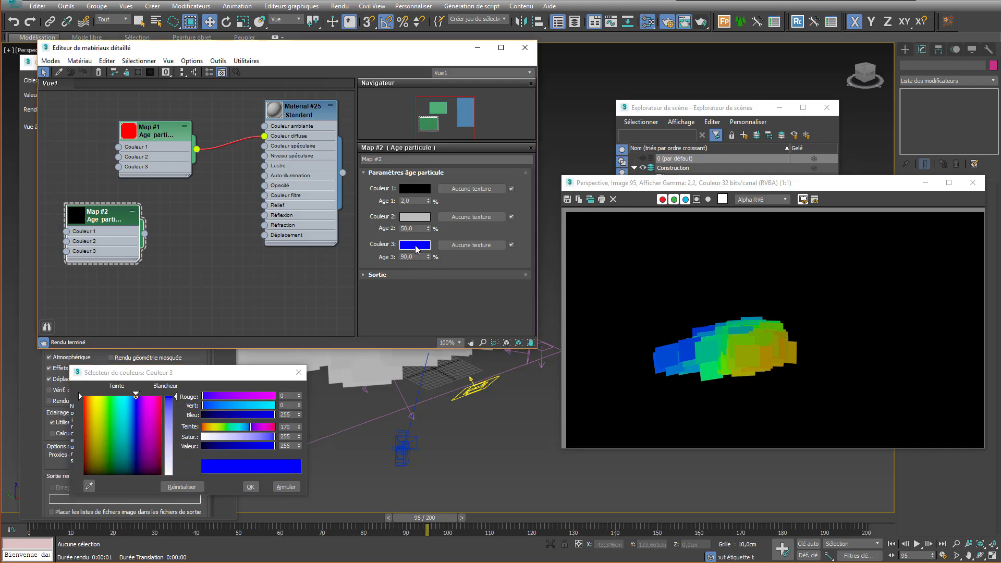
left_click_drag(140, 469, 78, 471)
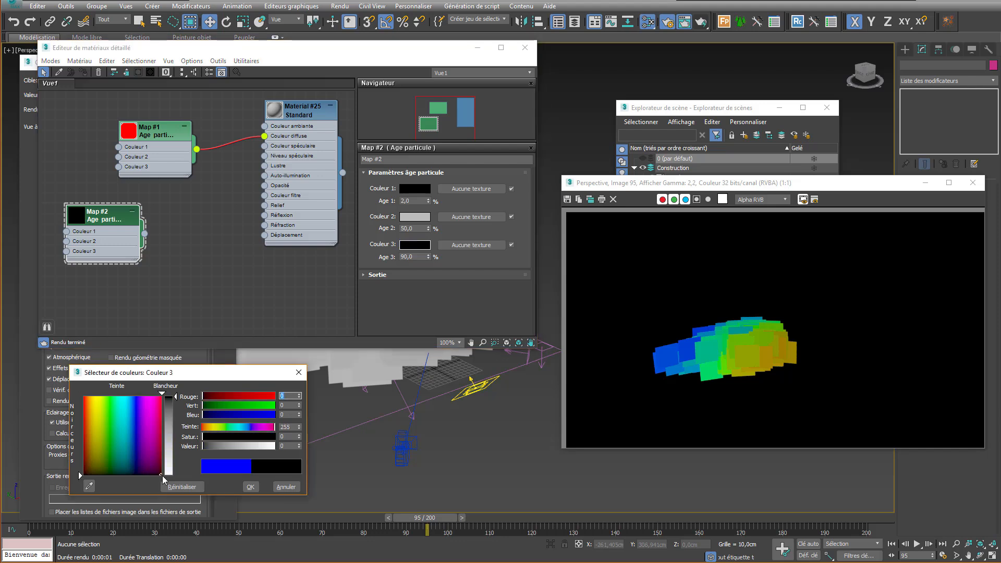
left_click(250, 487)
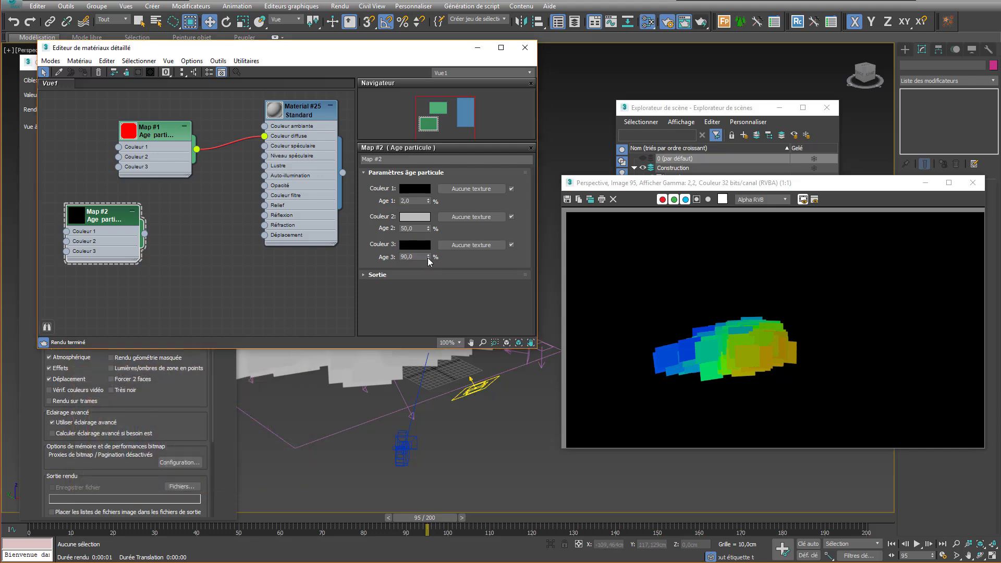
Step: Set Age 3 to 100 % and Age 2 to 30 % in the copied Age particule map
left_click_drag(428, 256, 441, 187)
double_click(414, 230)
key("Return")
Step: Connect the copied Age particule map to the Opacité channel of Material #25 and render the frame
left_click_drag(144, 234, 269, 189)
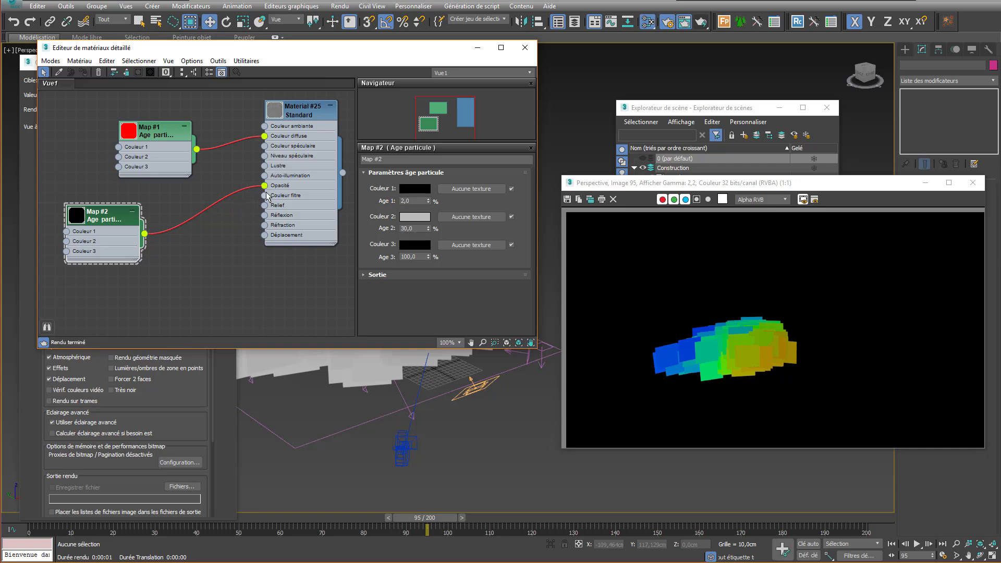
left_click(701, 22)
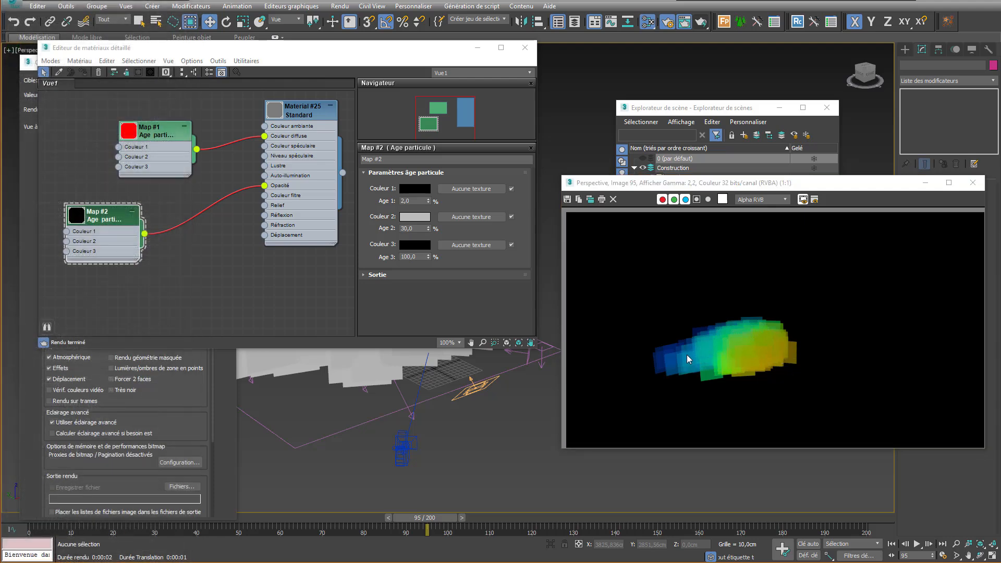
Step: Darken Couleur 2 of the opacity map to a neutral grey with value 13 and render the frame again
left_click(417, 217)
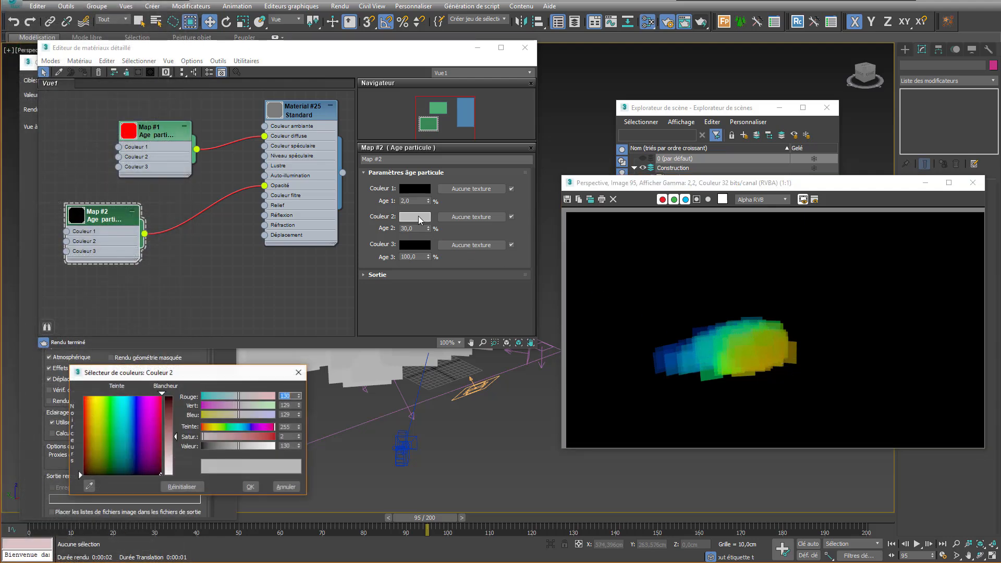
left_click(159, 473)
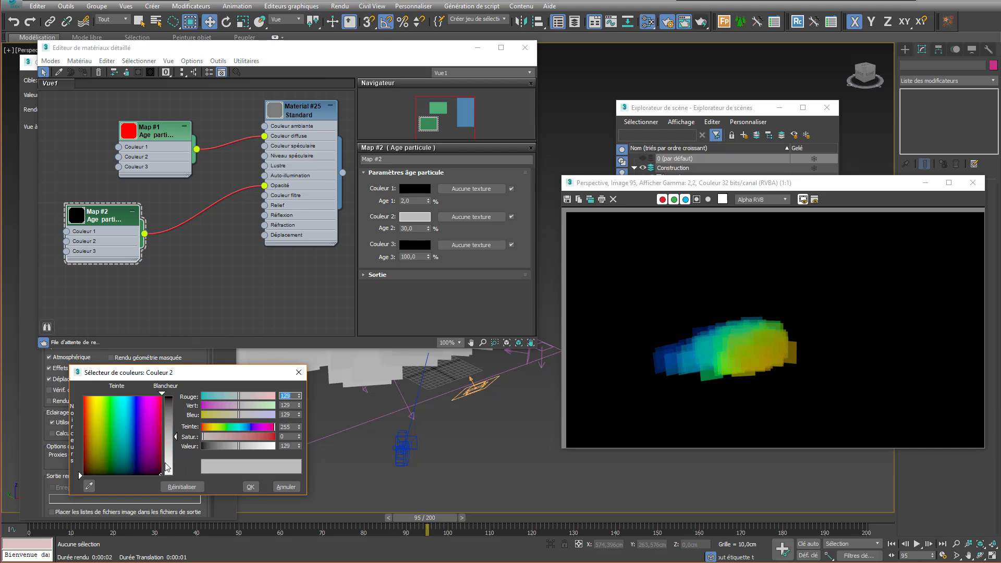
left_click_drag(175, 437, 175, 401)
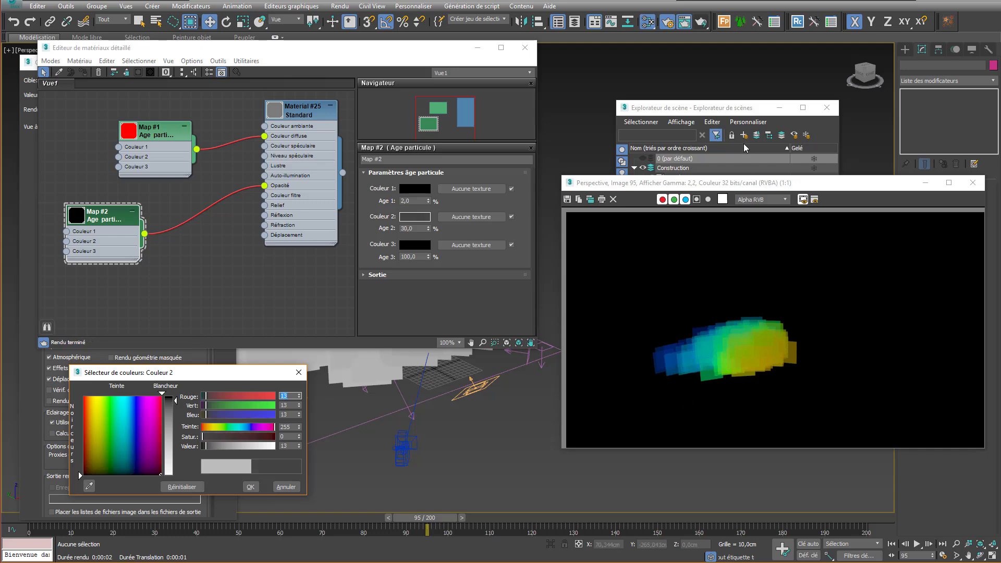
left_click(701, 22)
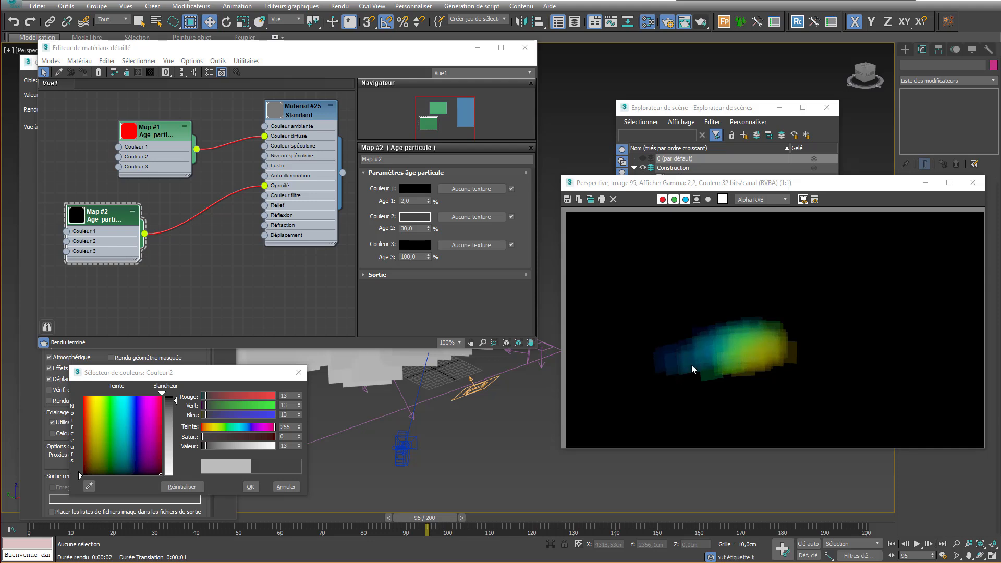
Step: Close the render window and the scene explorer, and open the particle view
left_click(973, 183)
left_click(827, 108)
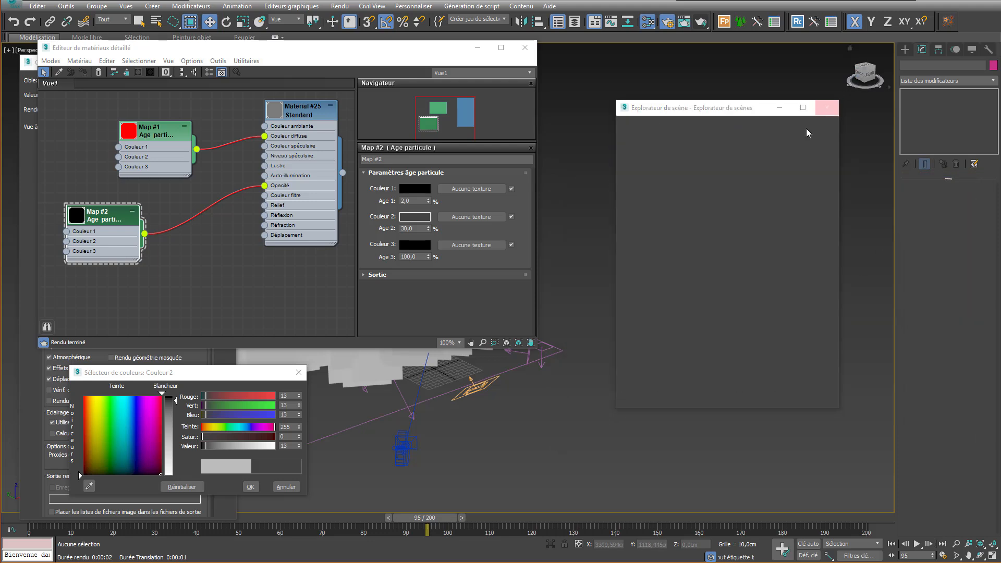
key("6")
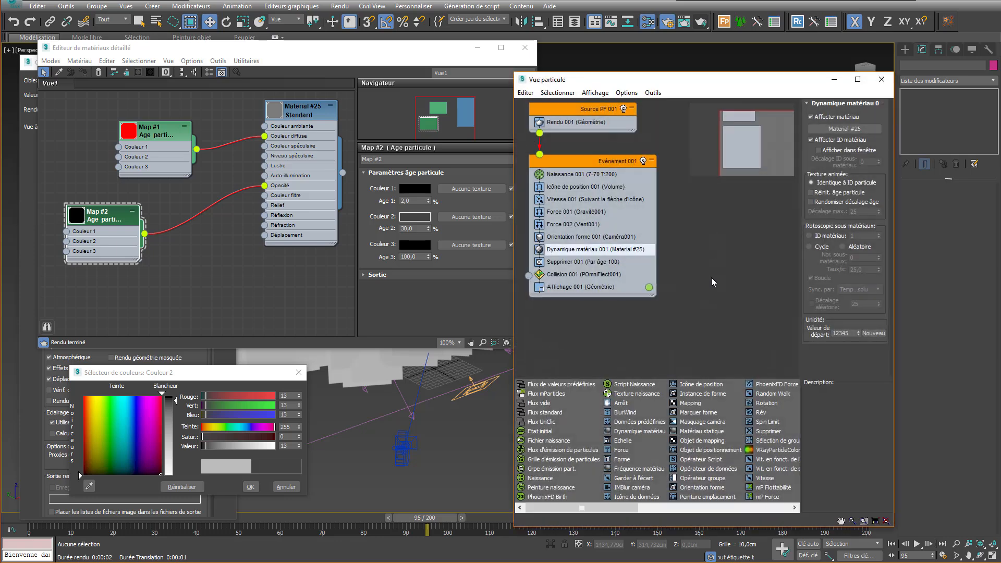
Step: Set the size variation of the Orientation forme 001 operator to 50 %
left_click(570, 238)
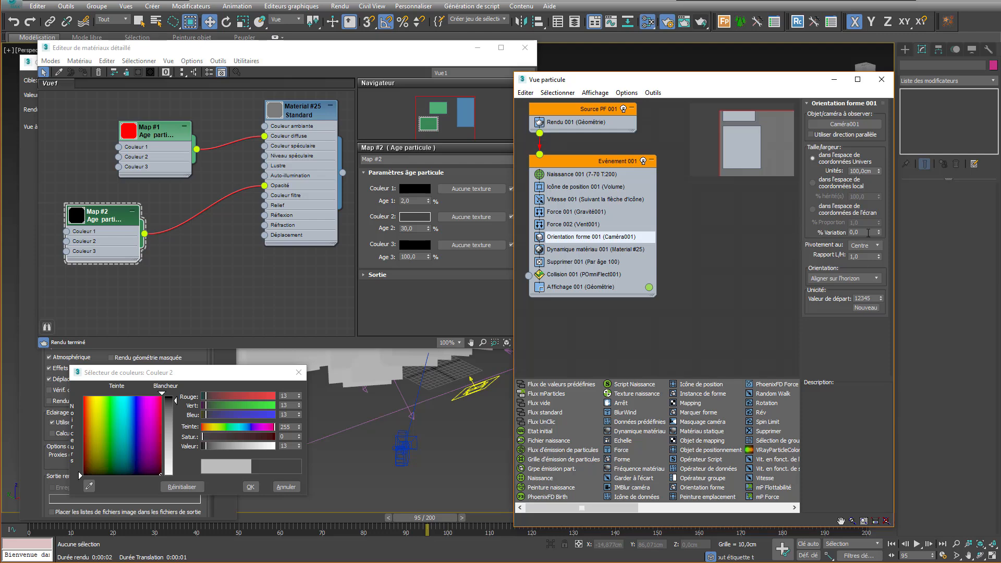
left_click(868, 233)
left_click_drag(878, 232, 890, 200)
left_click(870, 233)
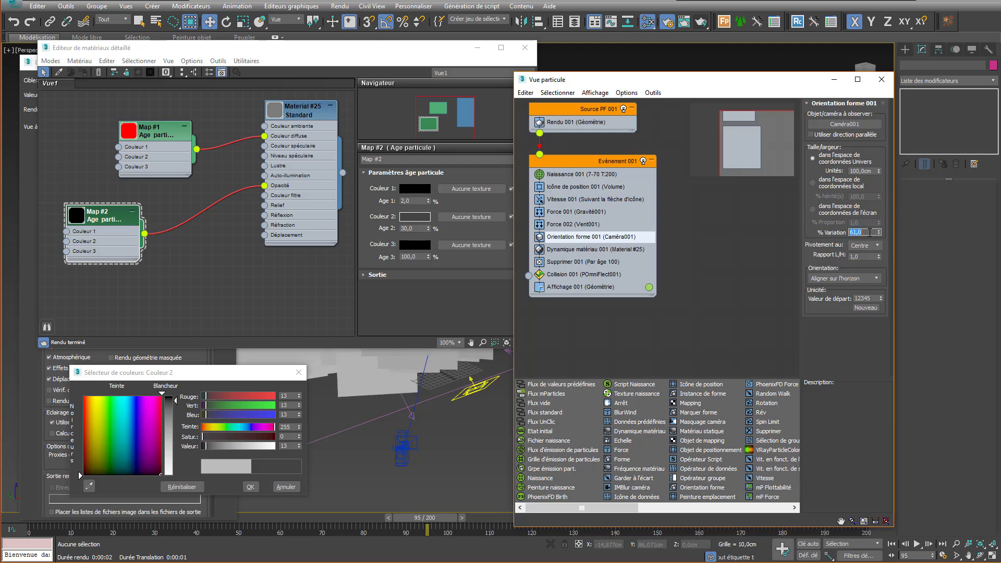
type("50")
key("Return")
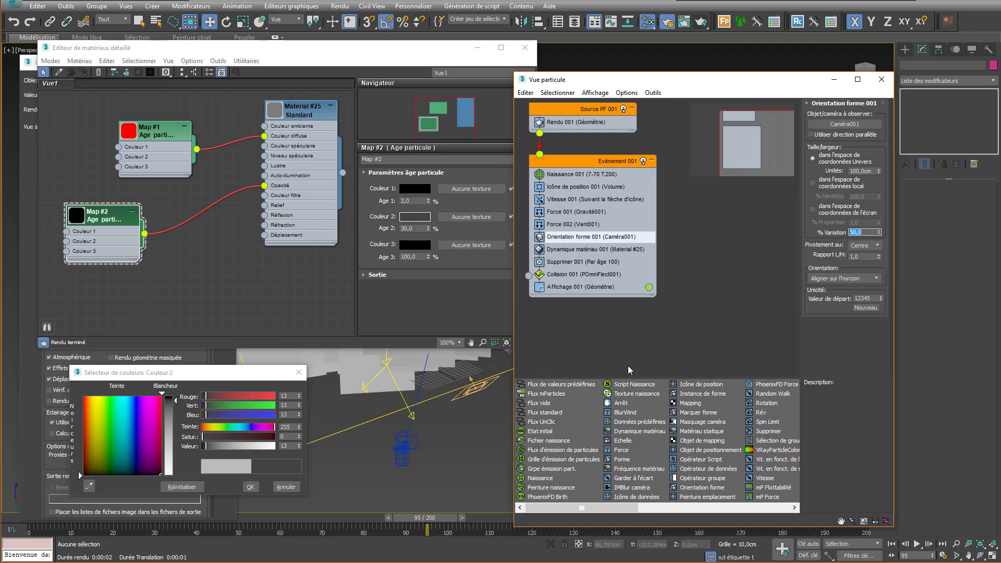
Step: Keep the pivot at Centre and set the orientation of the Orientation forme 001 operator to Aléatoire
left_click(865, 247)
left_click(866, 245)
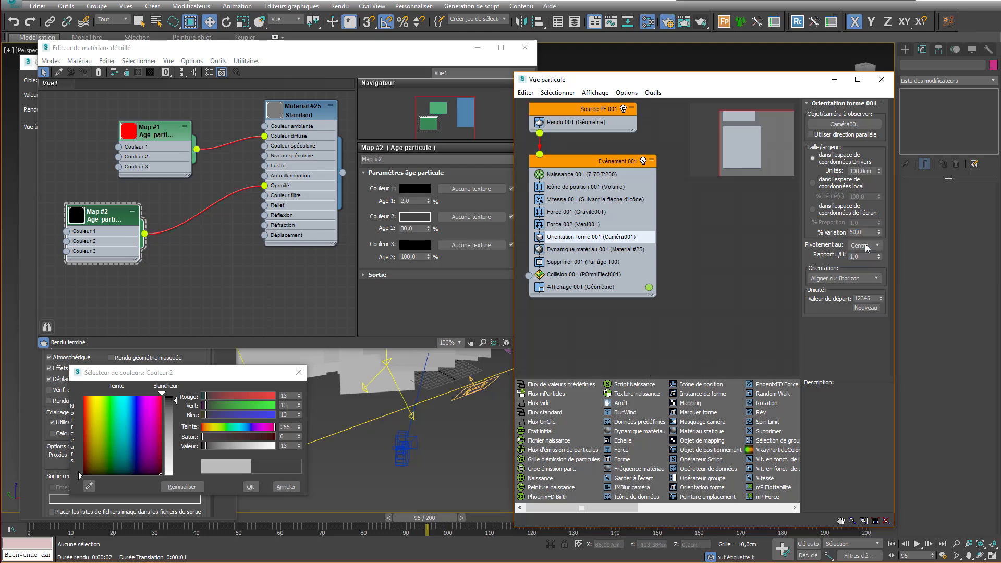
left_click(852, 279)
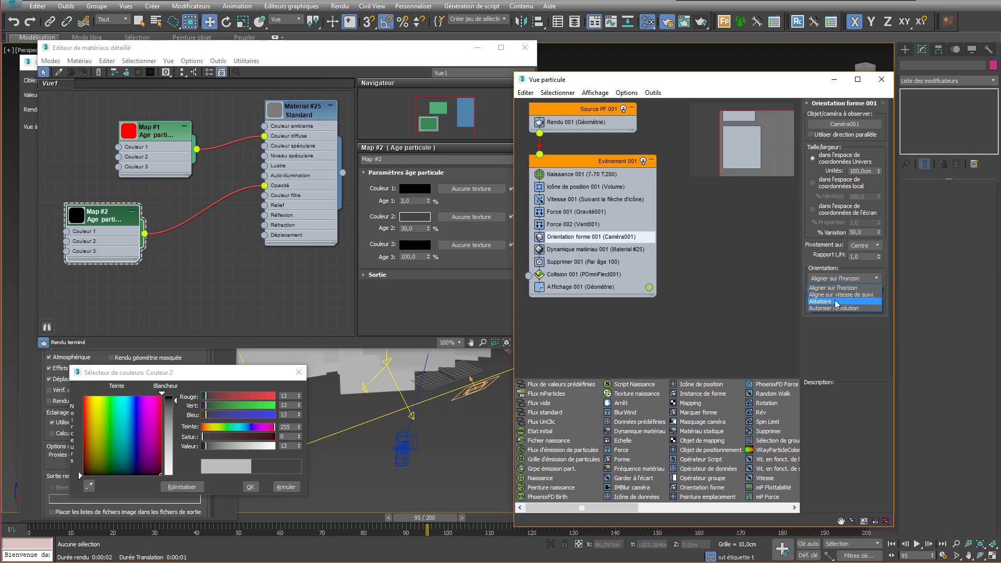
left_click(835, 301)
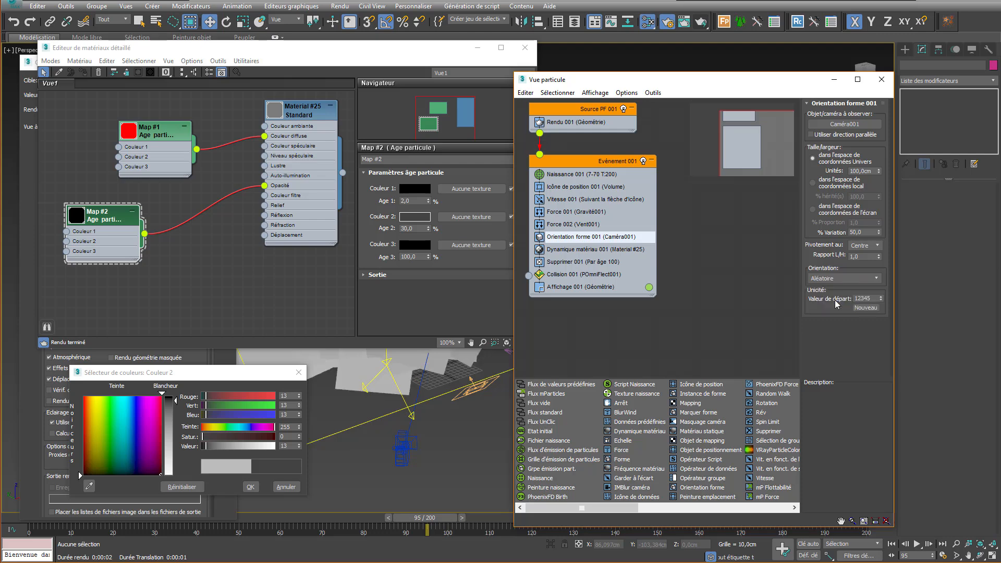
Step: Render frame 95, inspect the overlapping particles up close and close the render window
left_click(701, 21)
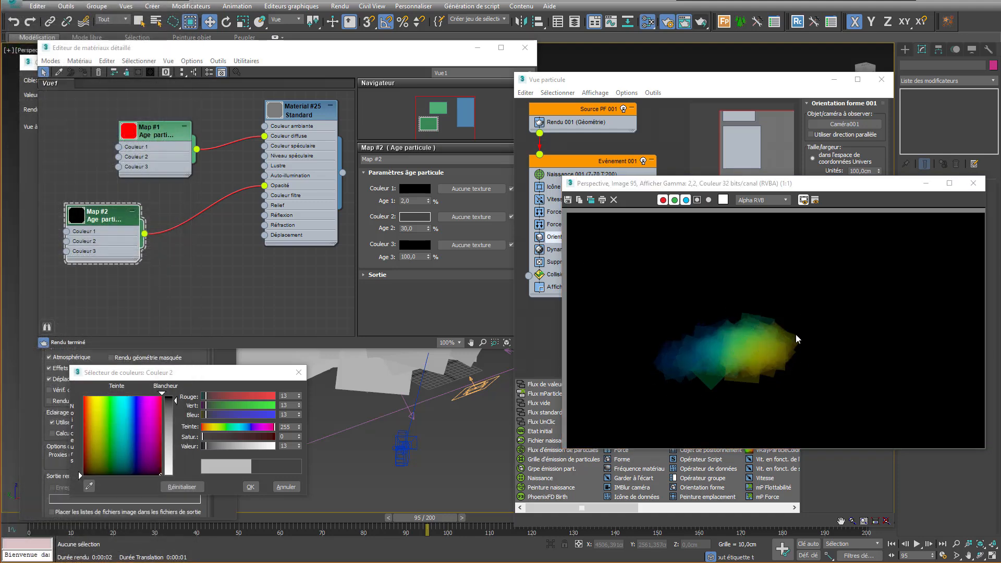
scroll(728, 354, "up", 2)
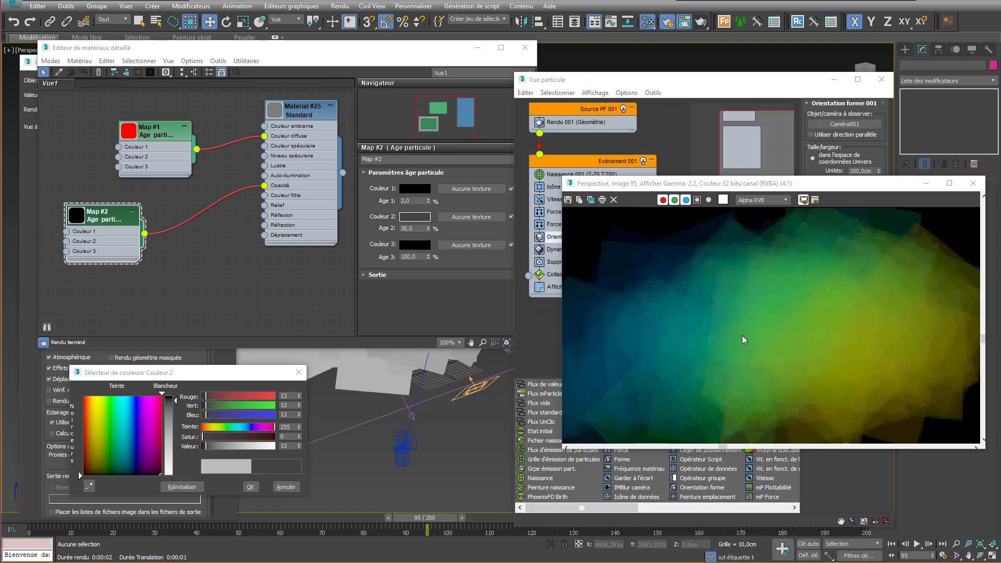
left_click(973, 183)
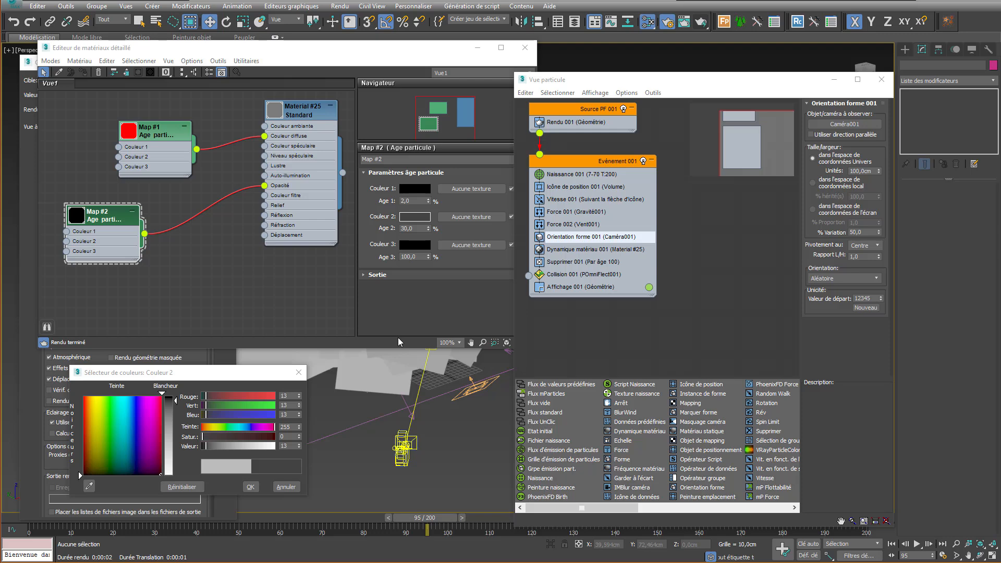
right_click(190, 239)
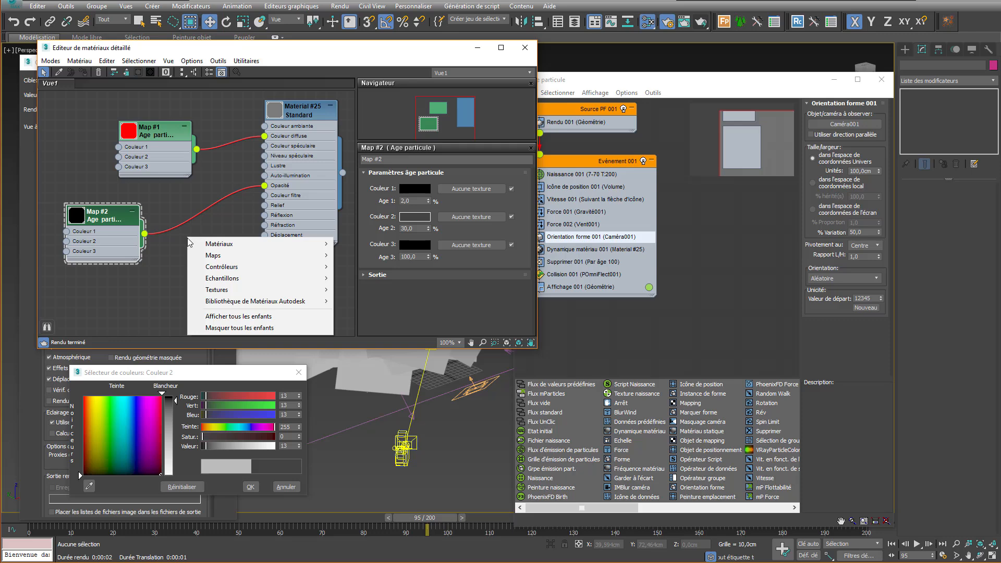
mouse_move(208, 256)
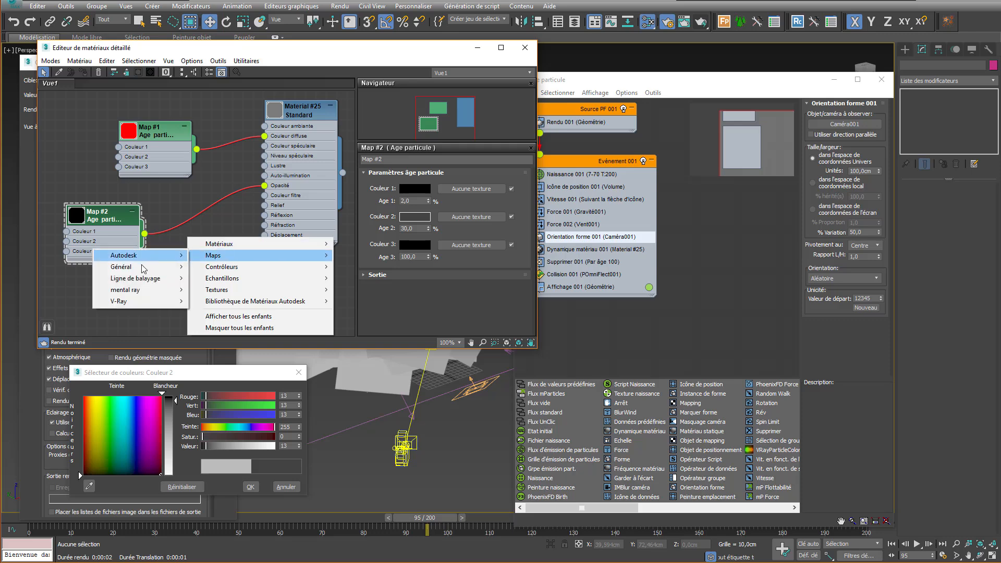
mouse_move(144, 268)
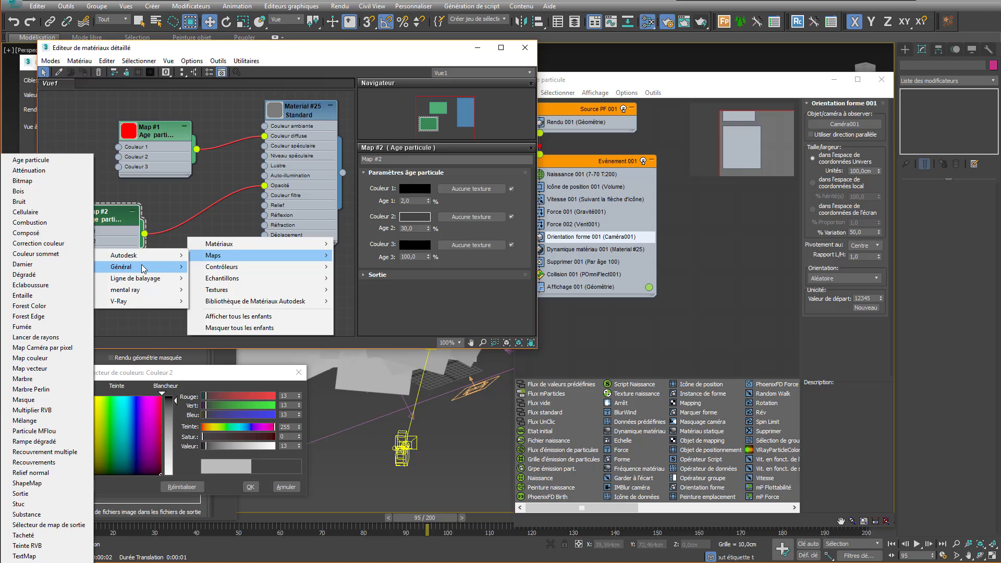
left_click(47, 399)
left_click_drag(186, 243, 186, 272)
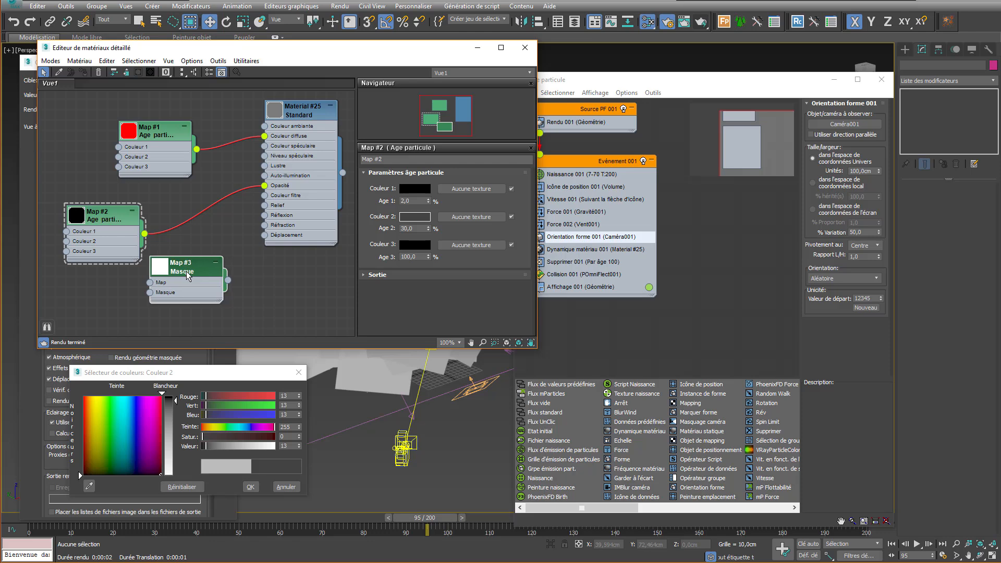
key("Delete")
Step: Add a Mélange map to the material graph and place it below the opacity's age map
right_click(187, 272)
mouse_move(229, 290)
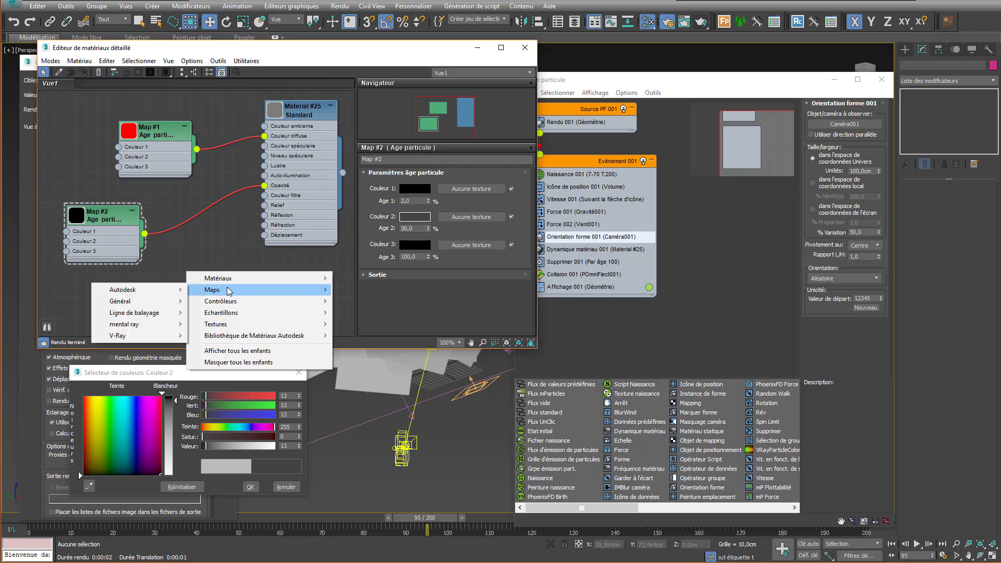
mouse_move(139, 303)
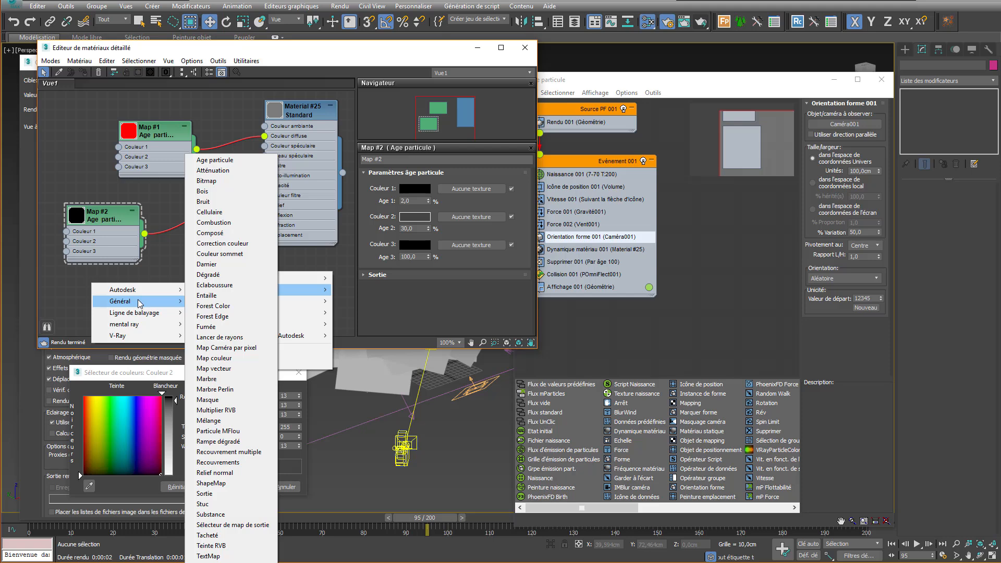
left_click(230, 420)
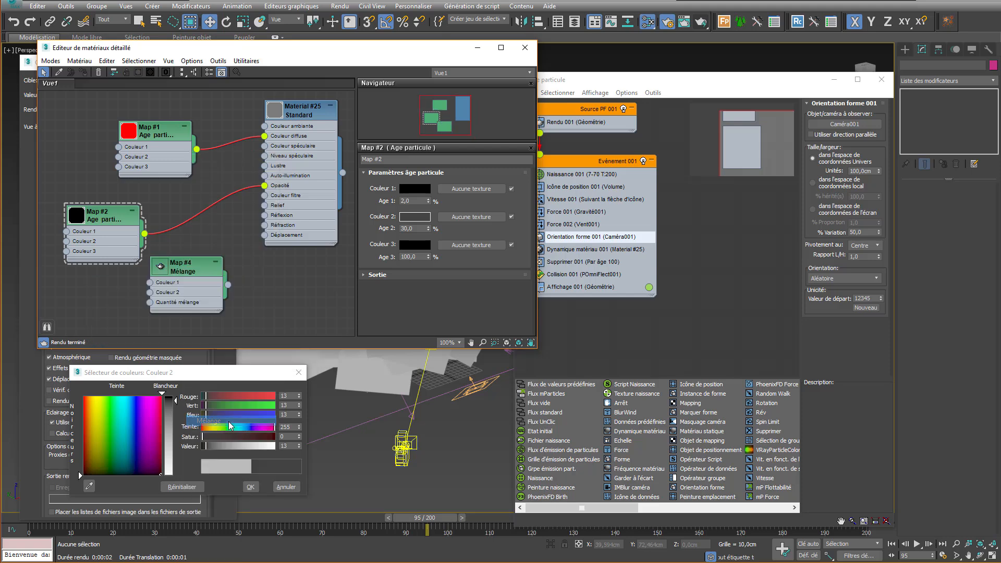
left_click_drag(190, 264, 200, 275)
Step: Add a Rampe dégradé map and arrange the age and Mélange maps above it with free space between them
right_click(109, 297)
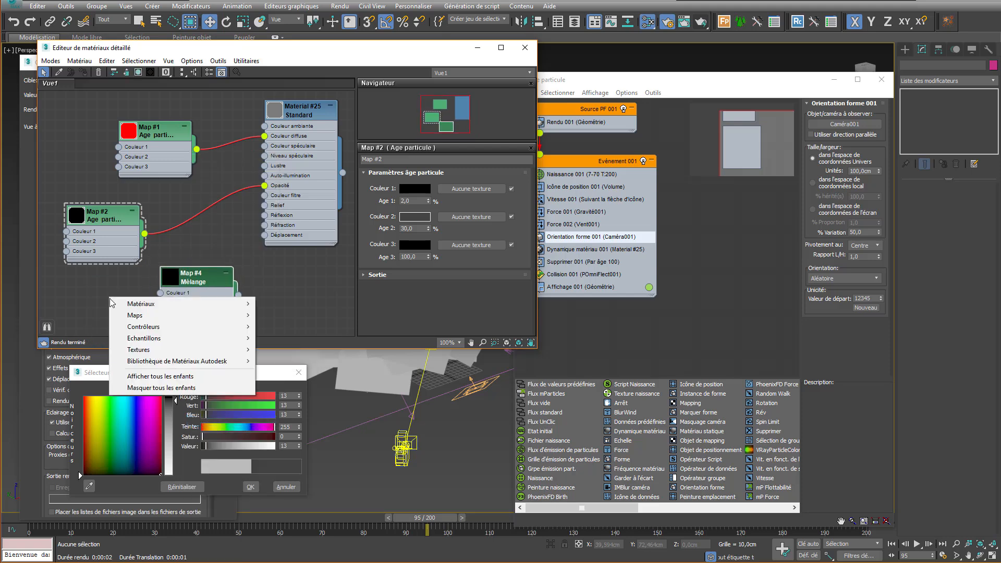
mouse_move(136, 318)
mouse_move(75, 329)
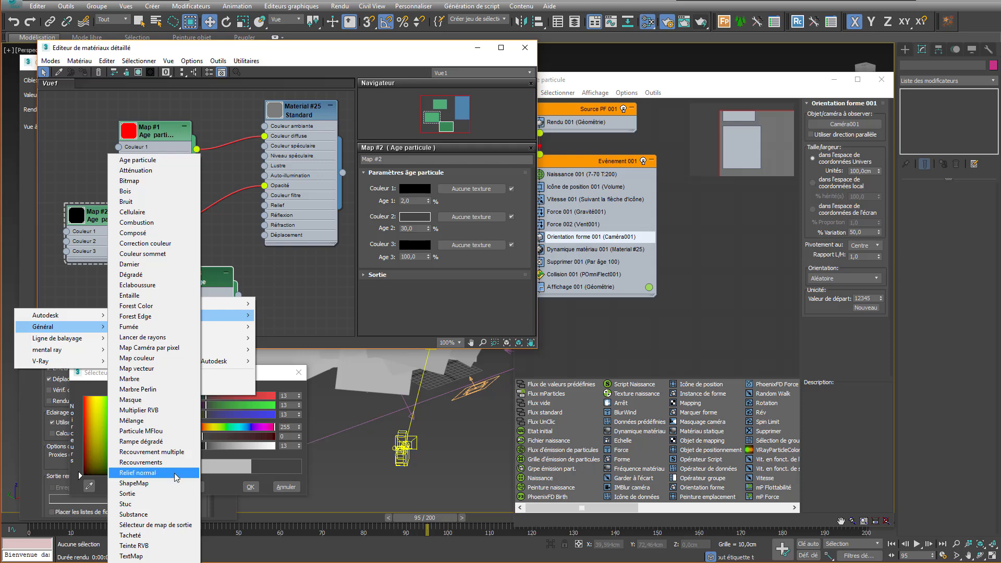
left_click(179, 441)
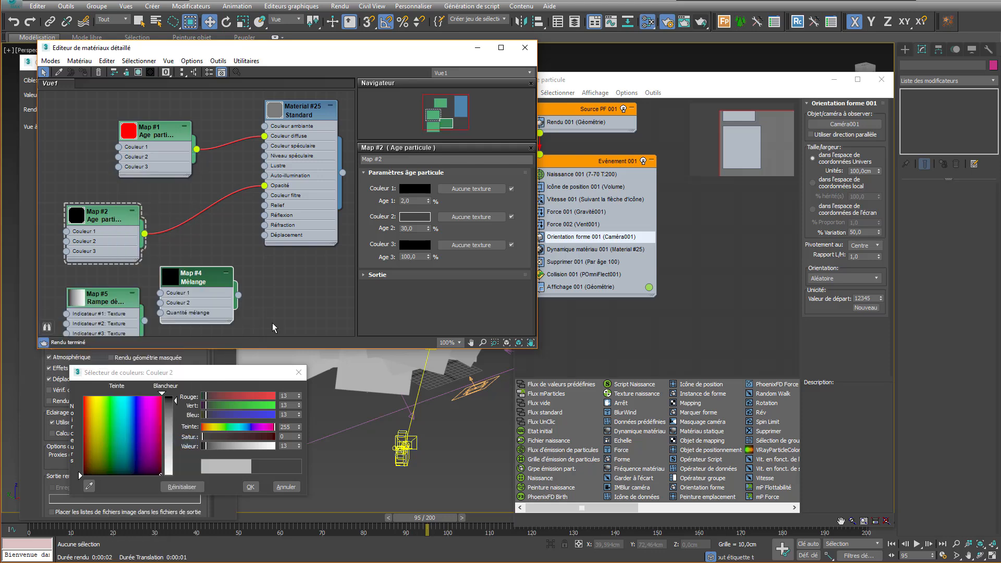
middle_click_drag(276, 322, 312, 255)
left_click_drag(233, 213, 243, 162)
left_click(129, 151)
left_click_drag(128, 151, 110, 140)
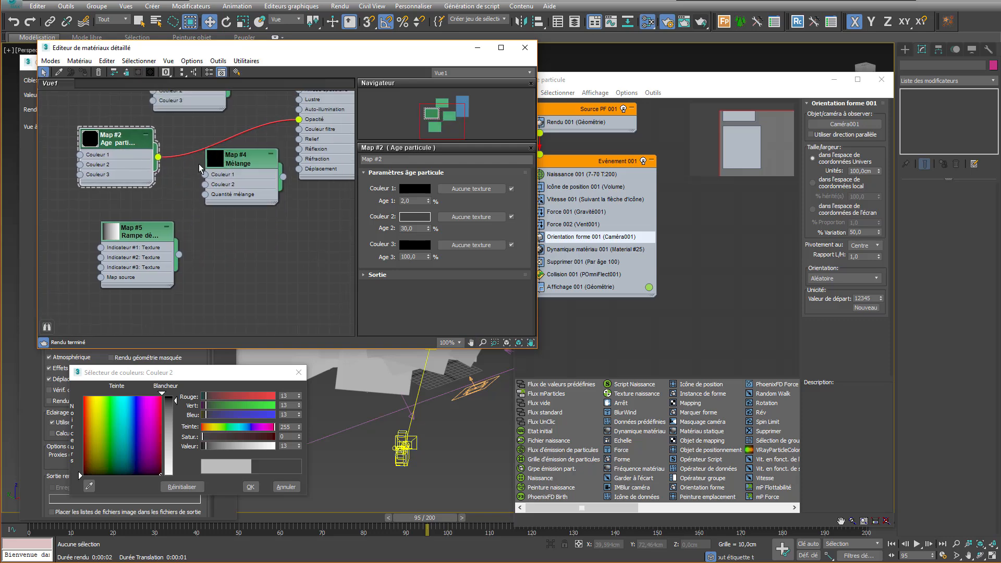
Step: Connect the Mélange map to the material's Opacité and the opacity's age map to the Mélange's Couleur 2
left_click(239, 164)
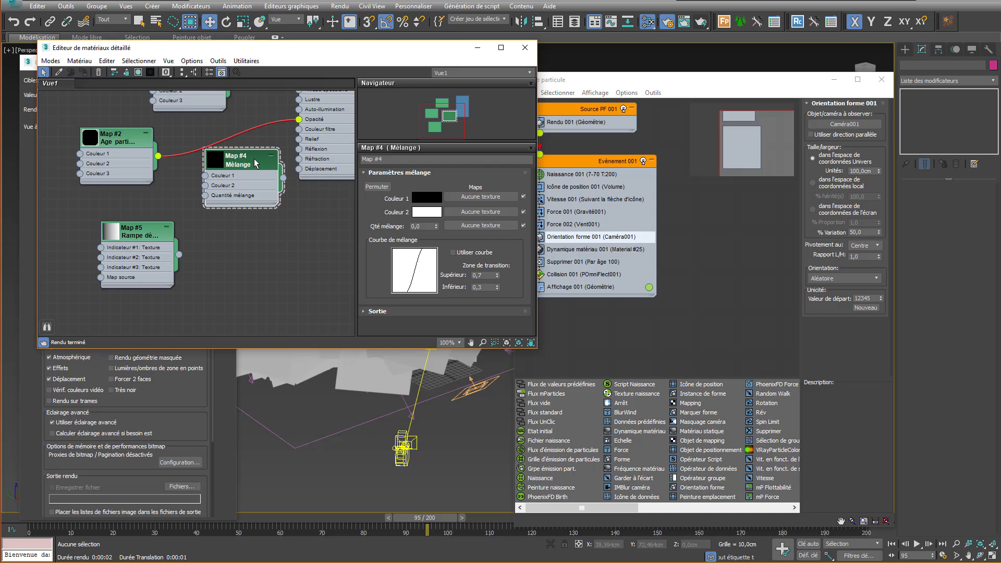
left_click_drag(255, 163, 299, 120)
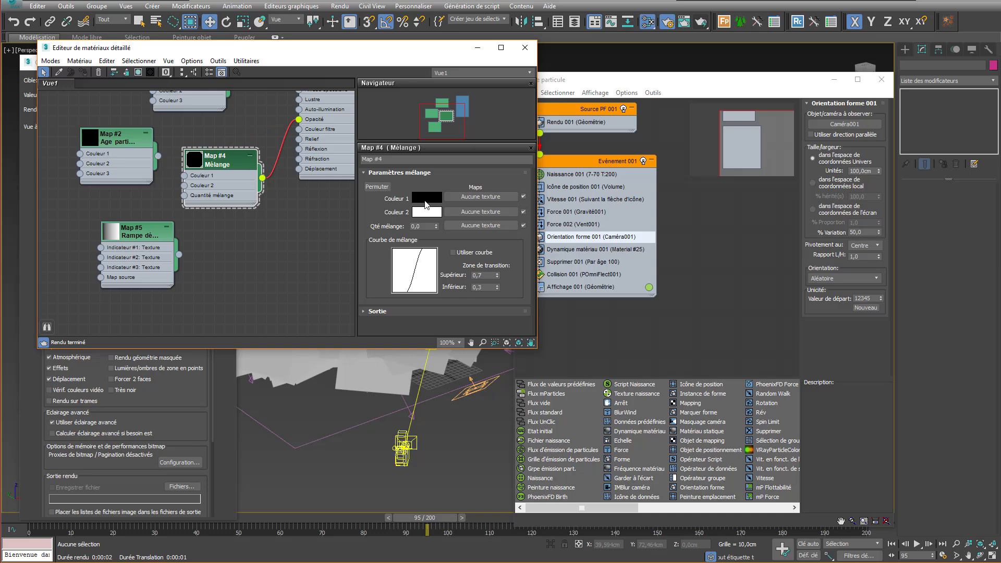
left_click_drag(158, 156, 184, 186)
Step: Set Couleur 2 of the opacity's age map to light grey
left_click(113, 151)
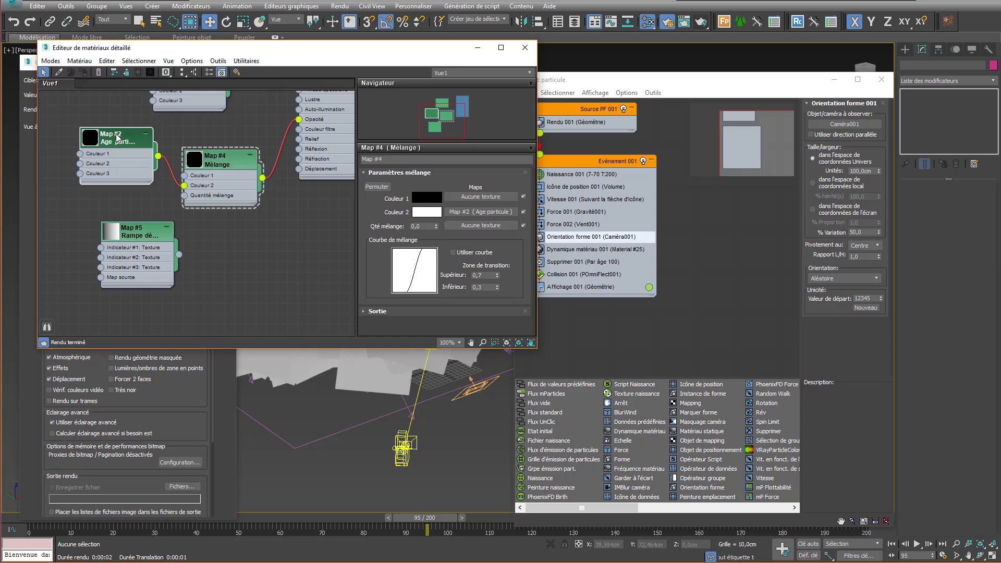
left_click(414, 217)
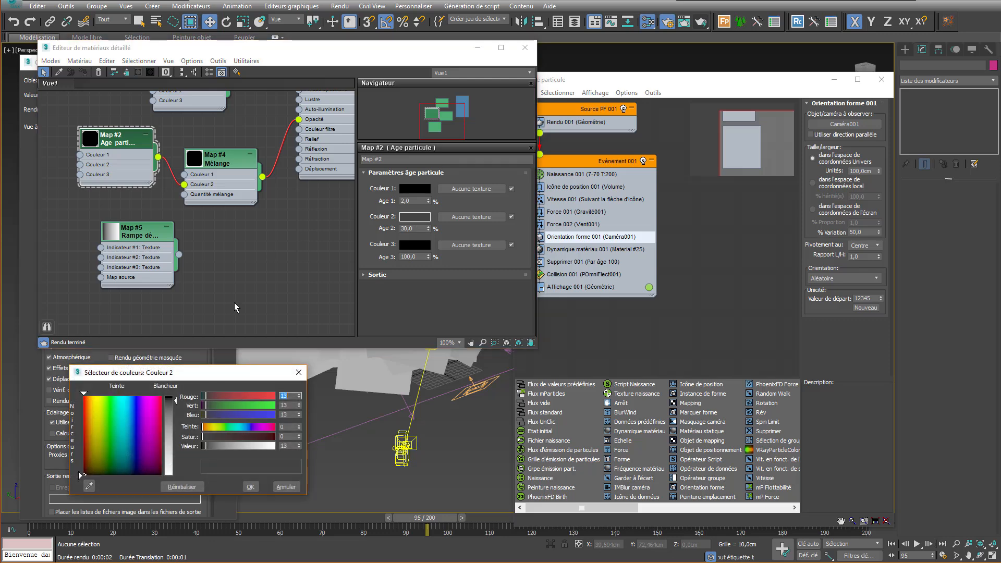
left_click_drag(171, 433, 182, 452)
left_click(250, 487)
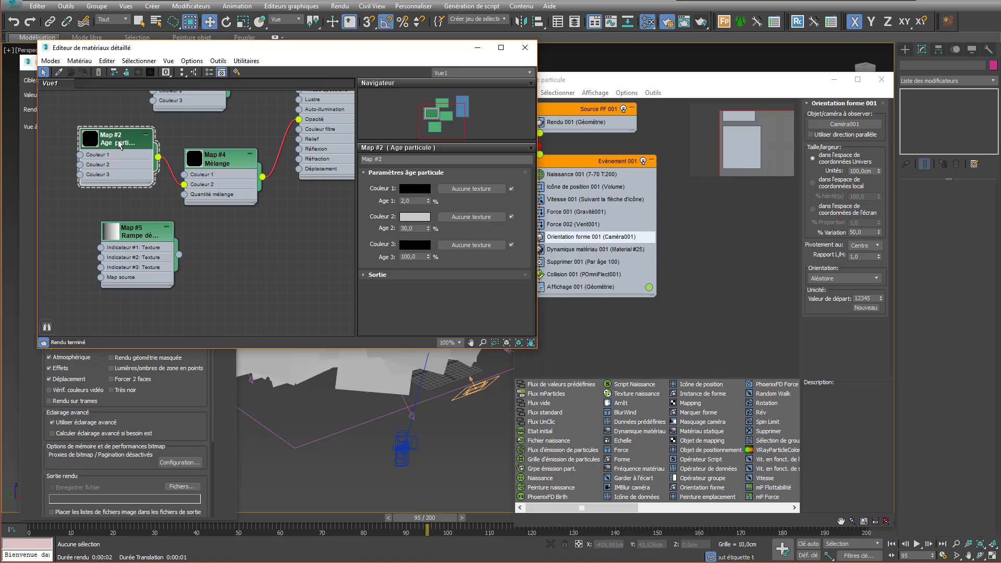
Step: Connect the Rampe dégradé map to the Mélange's Quantité mélange and place it with an enlarged preview beneath the age map
left_click_drag(152, 245, 129, 255)
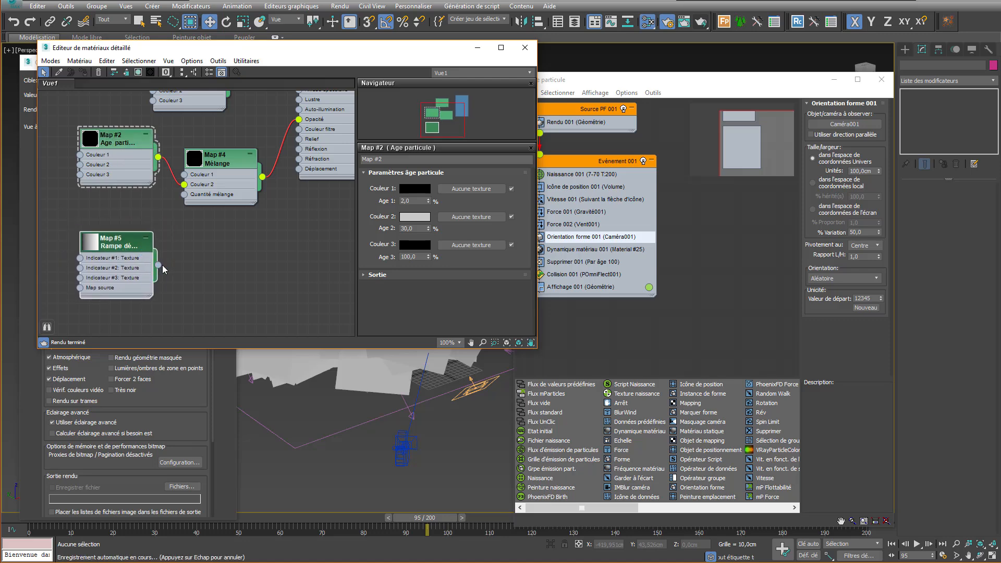
left_click_drag(158, 267, 184, 194)
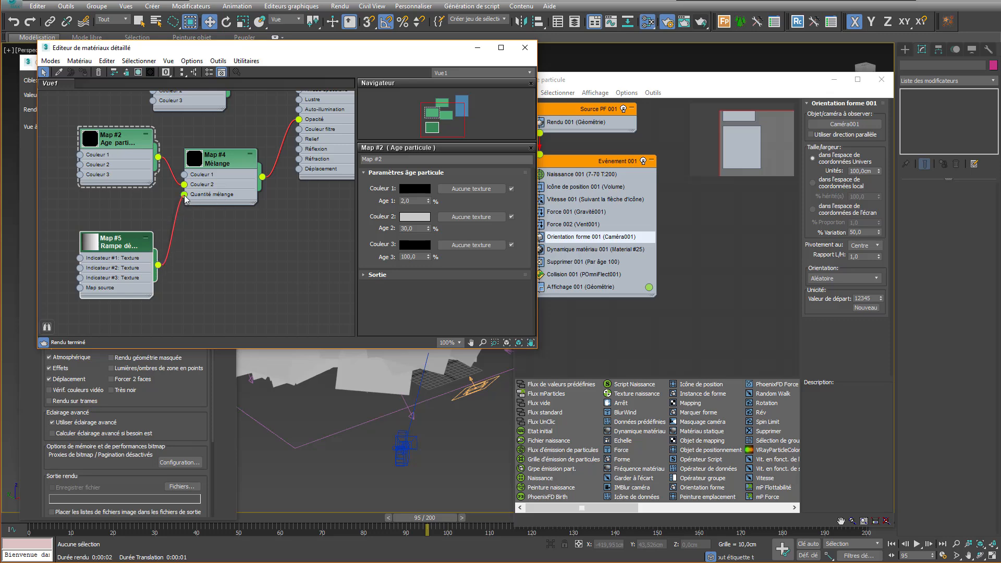
double_click(99, 249)
left_click_drag(123, 251, 123, 210)
Step: Open the Rampe dégradé map's parameters, hide the Navigateur and collapse the Coordonnées section to reveal the gradient settings
double_click(124, 206)
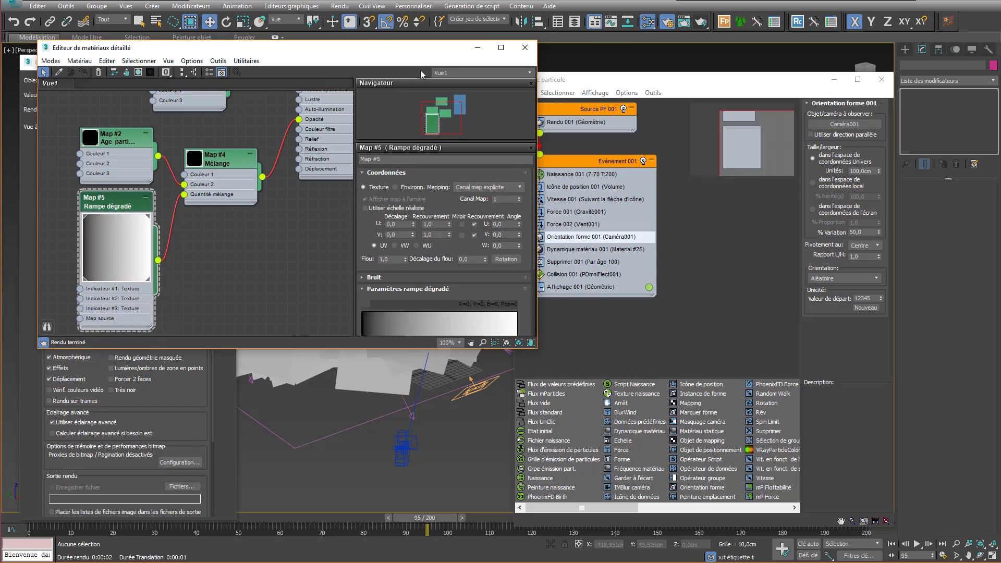
left_click(531, 84)
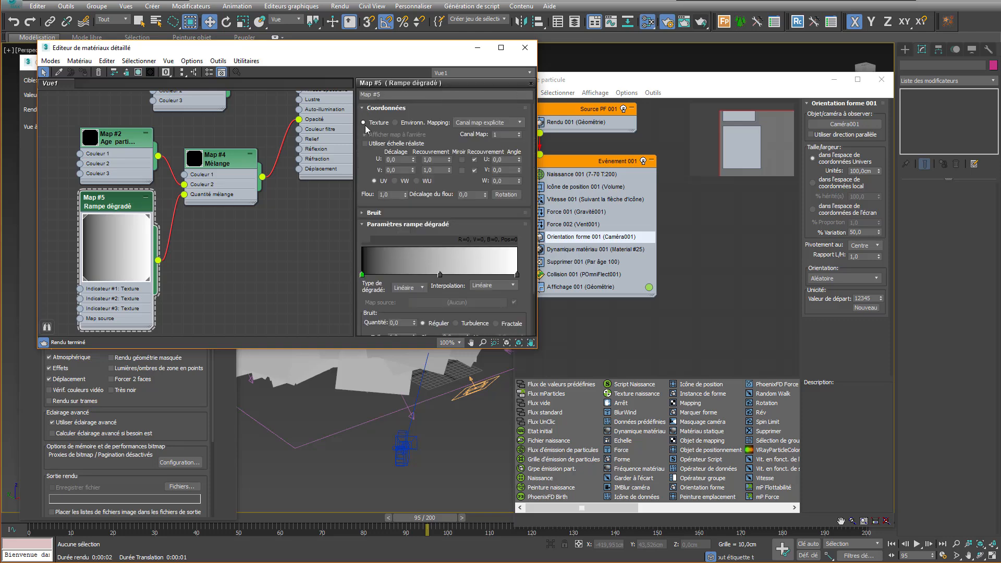
left_click(379, 108)
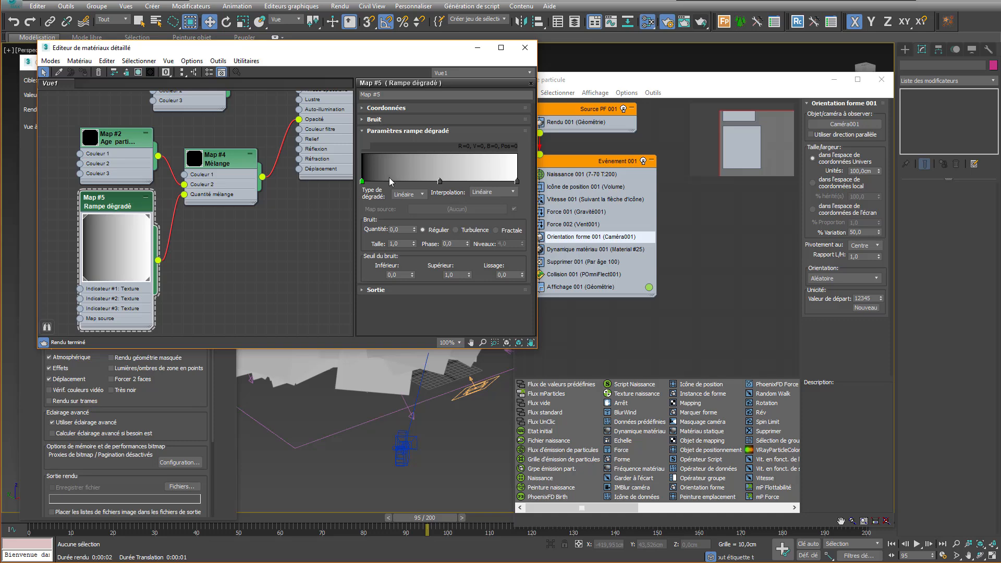
double_click(361, 181)
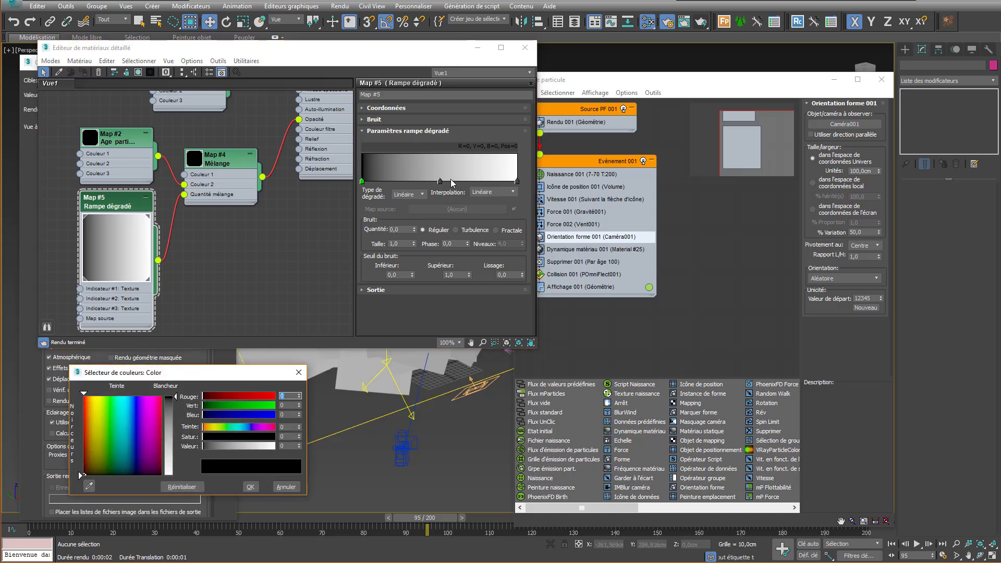
mouse_move(440, 182)
left_mouse_down()
mouse_move(415, 181)
mouse_move(453, 180)
left_mouse_up()
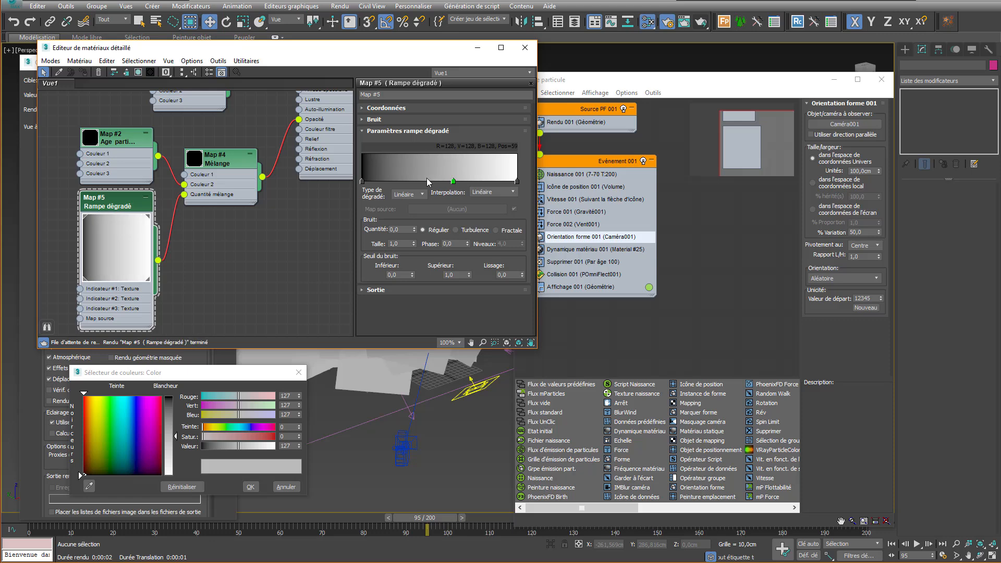
left_click(411, 180)
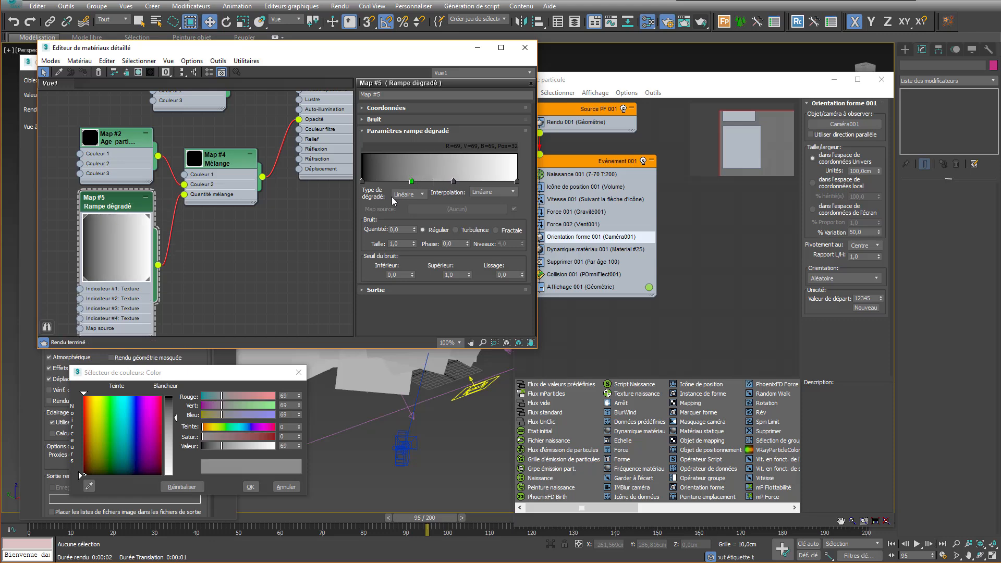
left_click_drag(412, 181, 406, 181)
right_click(406, 180)
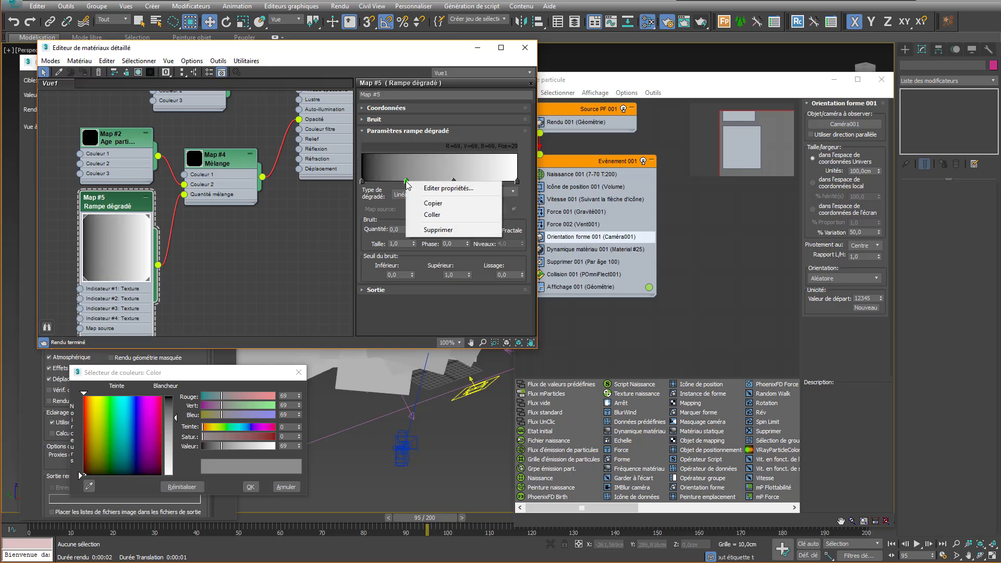
left_click(438, 230)
Step: Move the gradient's middle flag to position 47 and set the gradient type to Radial
left_click(454, 181)
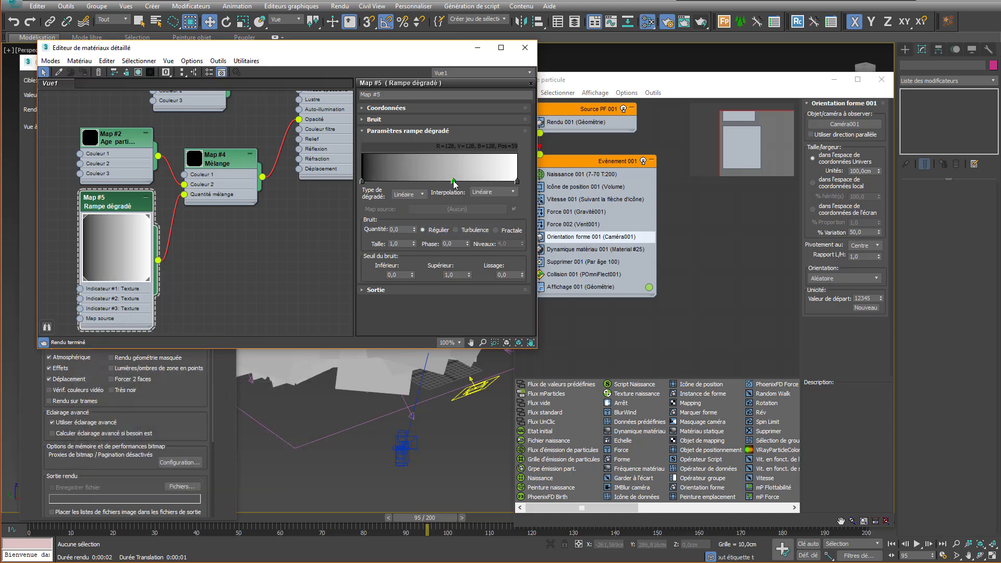
left_click_drag(454, 181, 435, 181)
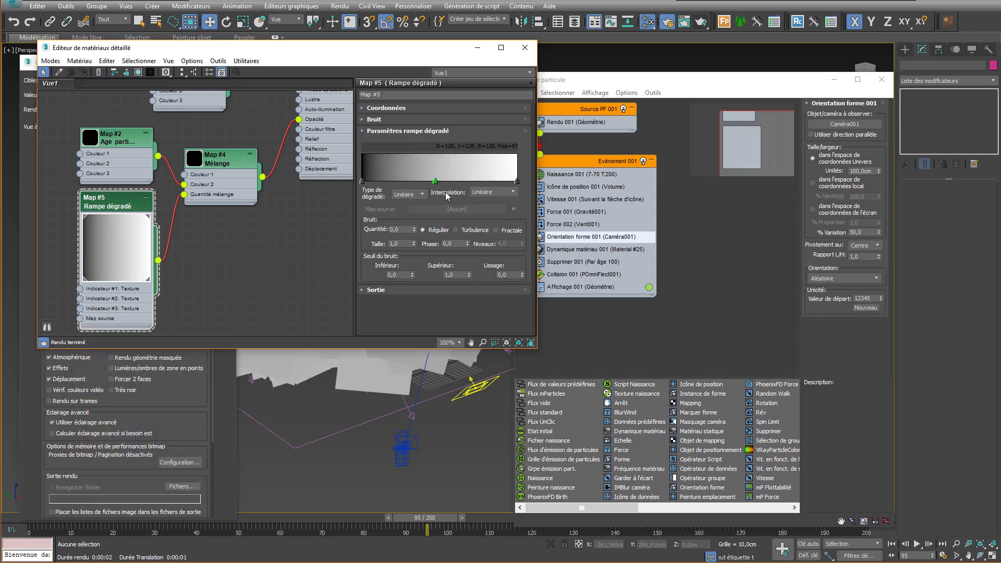
left_click(419, 195)
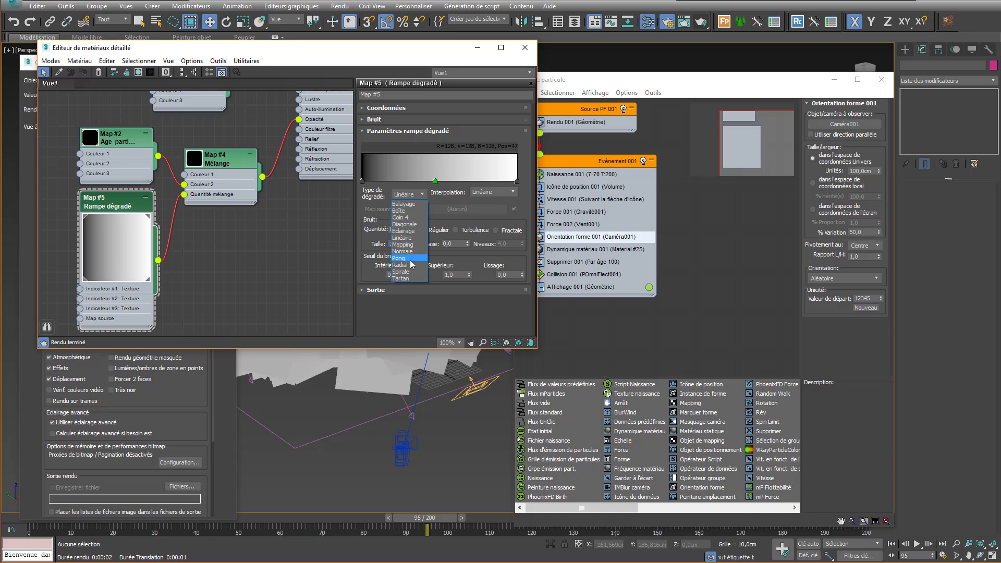
left_click(401, 265)
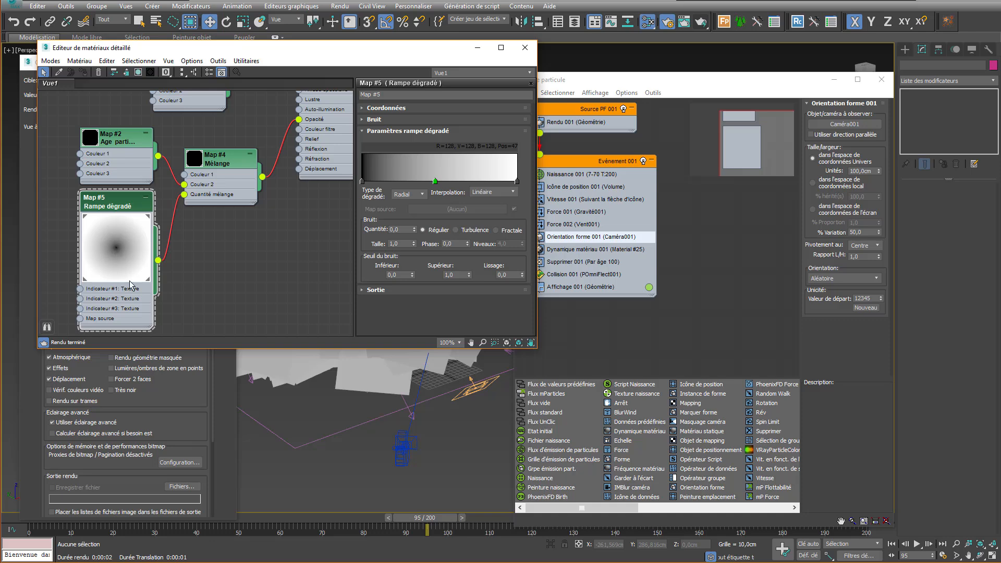
Step: Colour the gradient's first flag white and its last flag black
double_click(362, 181)
left_click(174, 473)
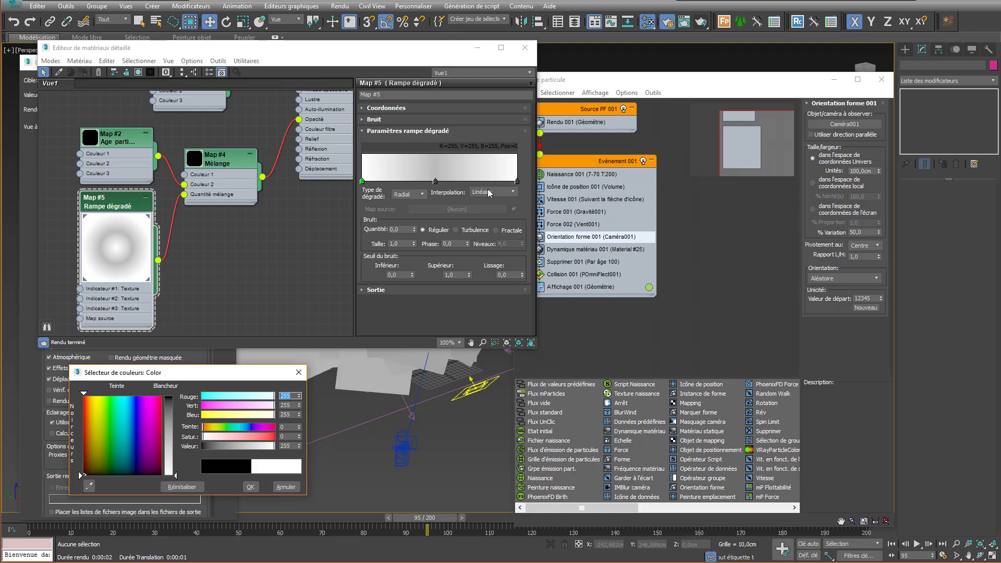
left_click(517, 182)
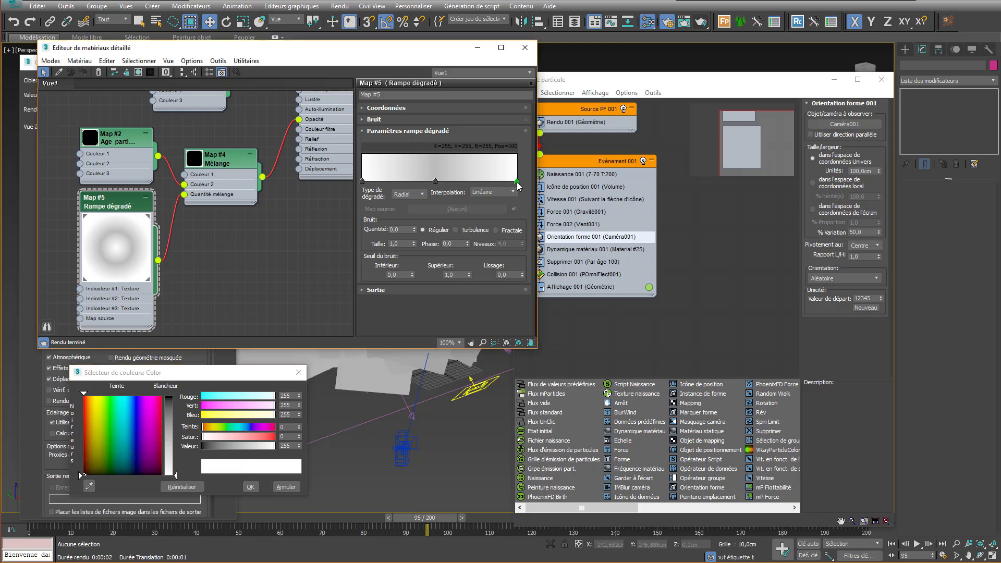
left_click(173, 398)
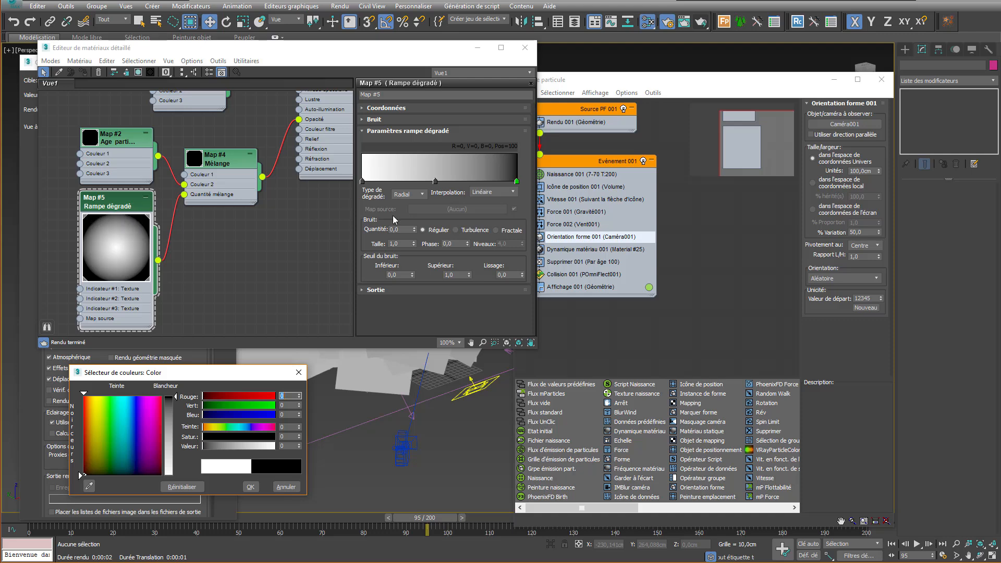
Step: Add a flag at position 82 on the gradient and colour it black
left_click(490, 180)
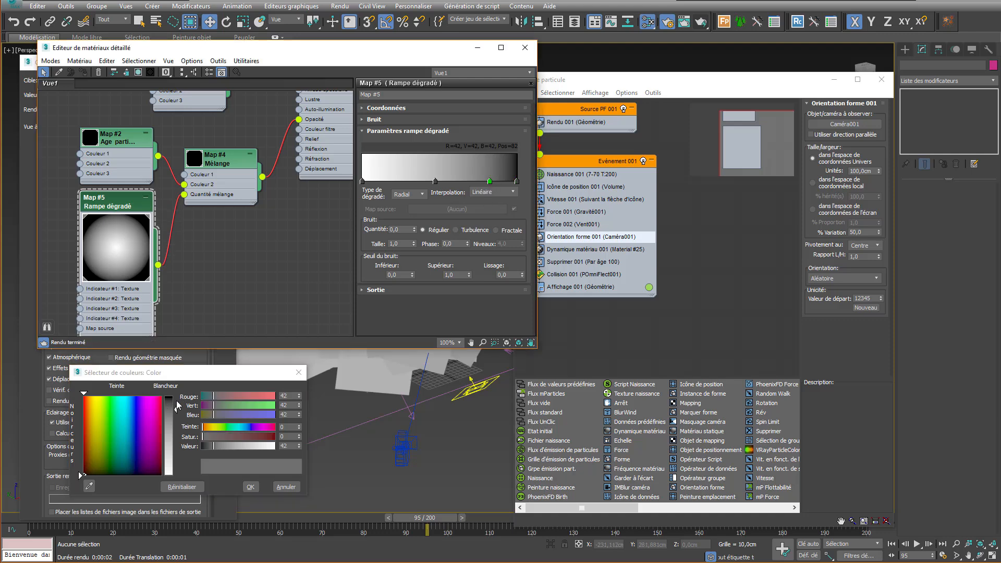
left_click_drag(176, 407, 176, 394)
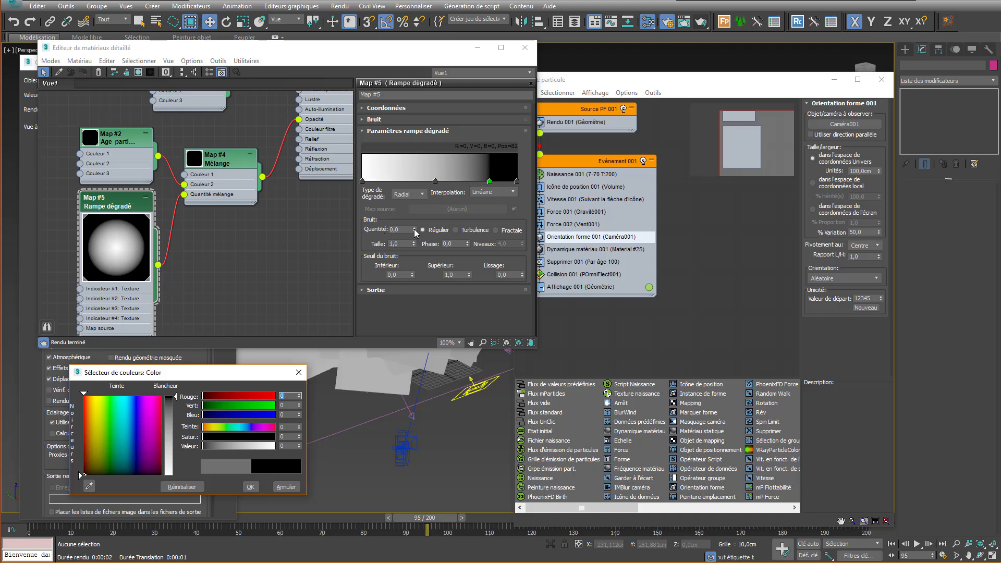
Step: Give the gradient Fractale noise with Quantité 0,35, Taille 3,07 and Phase 1,06
left_click_drag(414, 230, 421, 194)
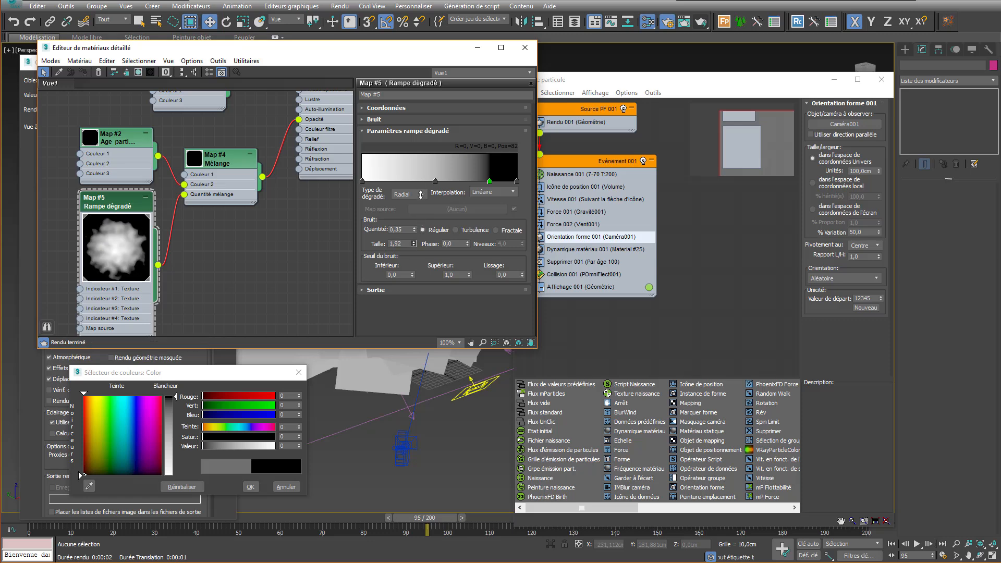
left_click(509, 230)
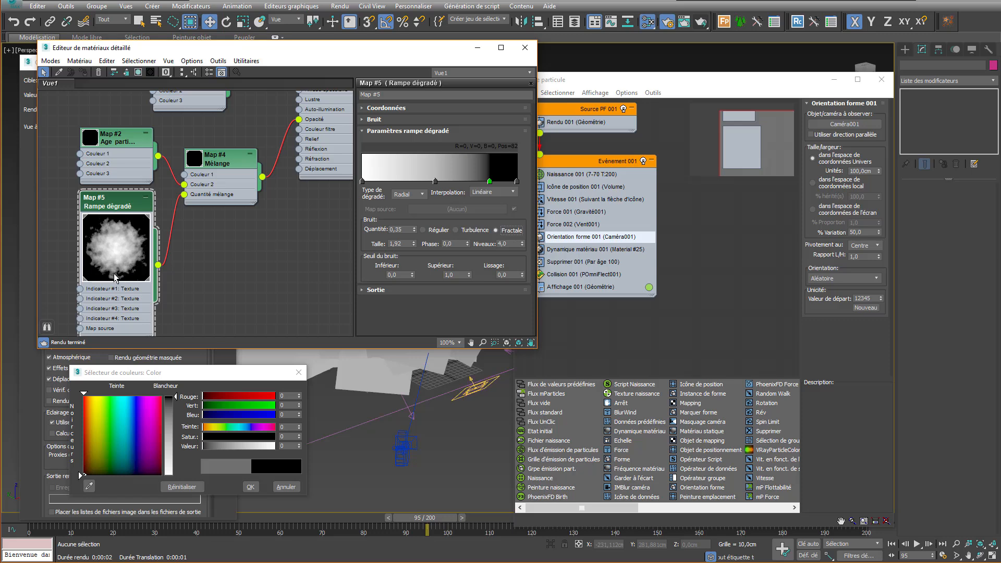
left_click_drag(414, 243, 430, 182)
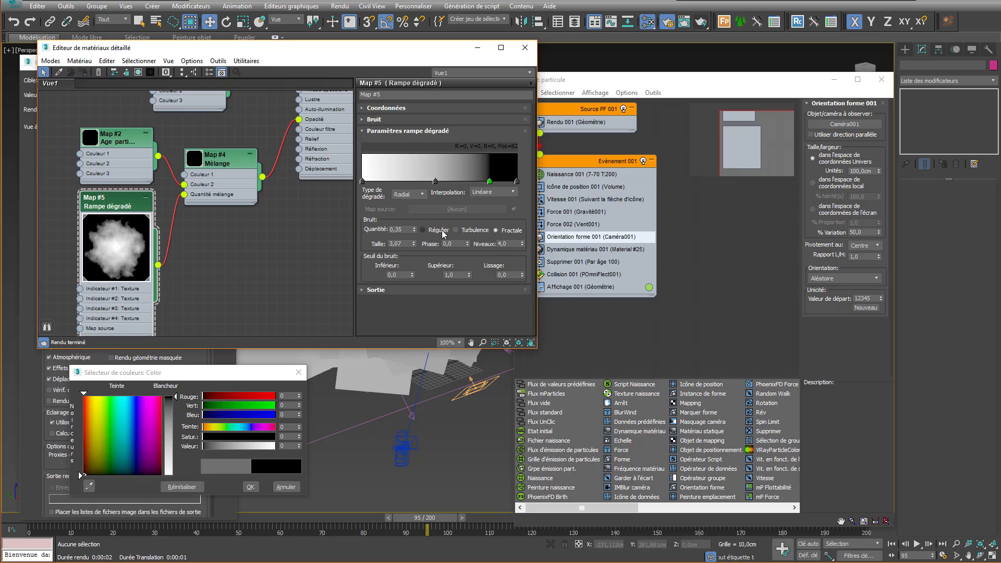
left_click_drag(469, 244, 476, 188)
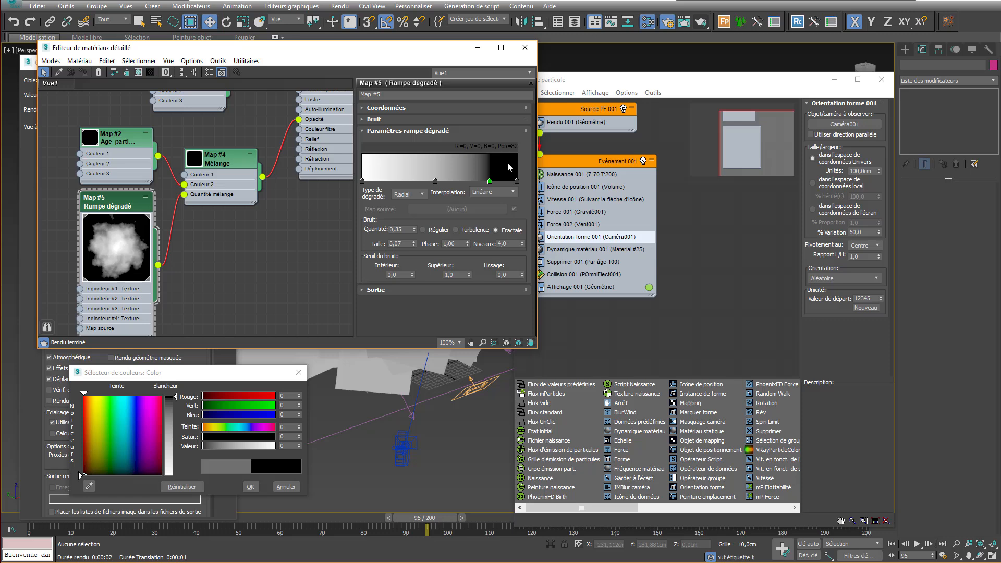
Step: Add a near-black flag with value 2 at position 77 and move the middle grey flag to position 41
left_click(481, 181)
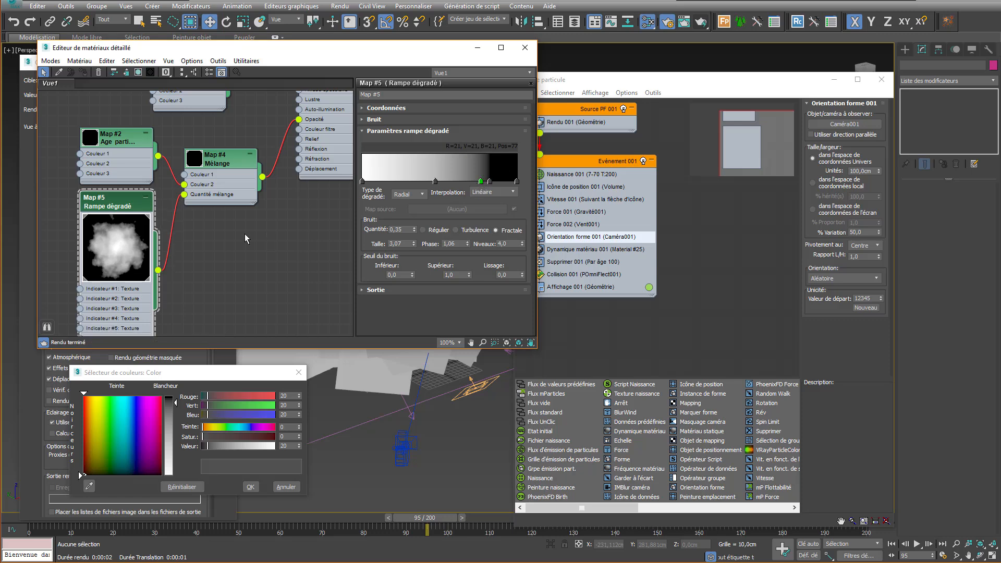
left_click_drag(176, 407, 176, 398)
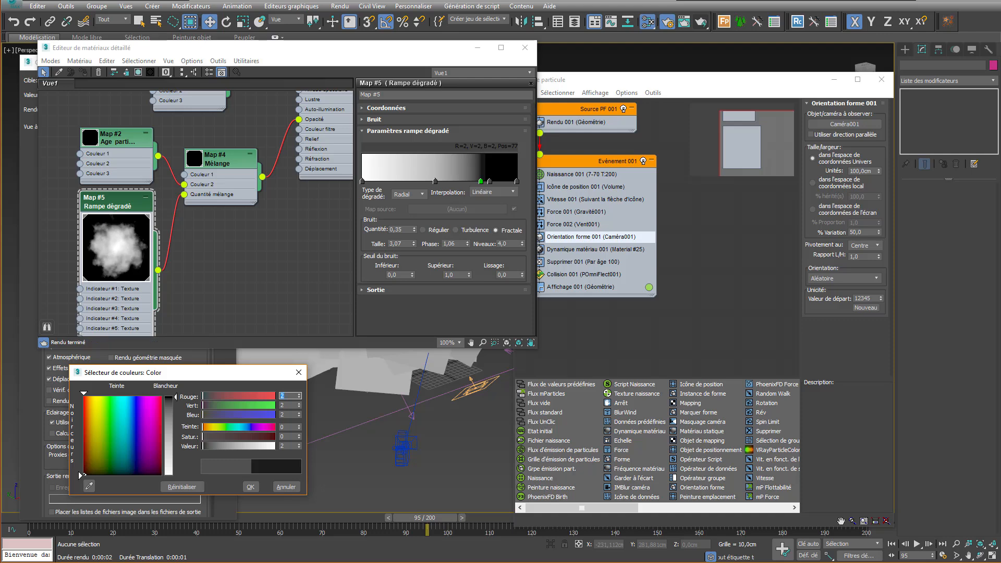
left_click_drag(436, 182, 425, 182)
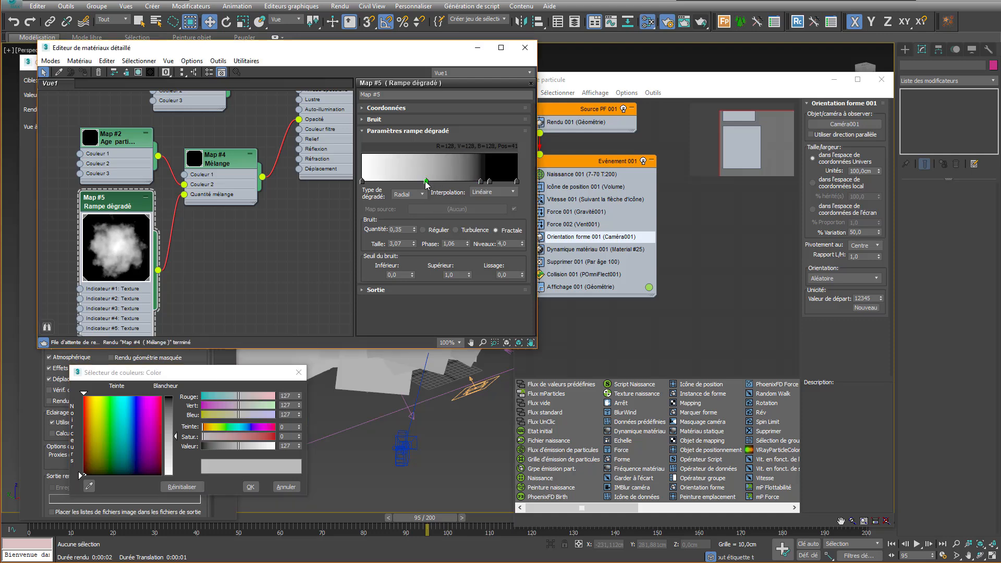
Step: Darken the gradient's first flag to grey value 178 and the flag at position 41 to value 47
left_click(362, 182)
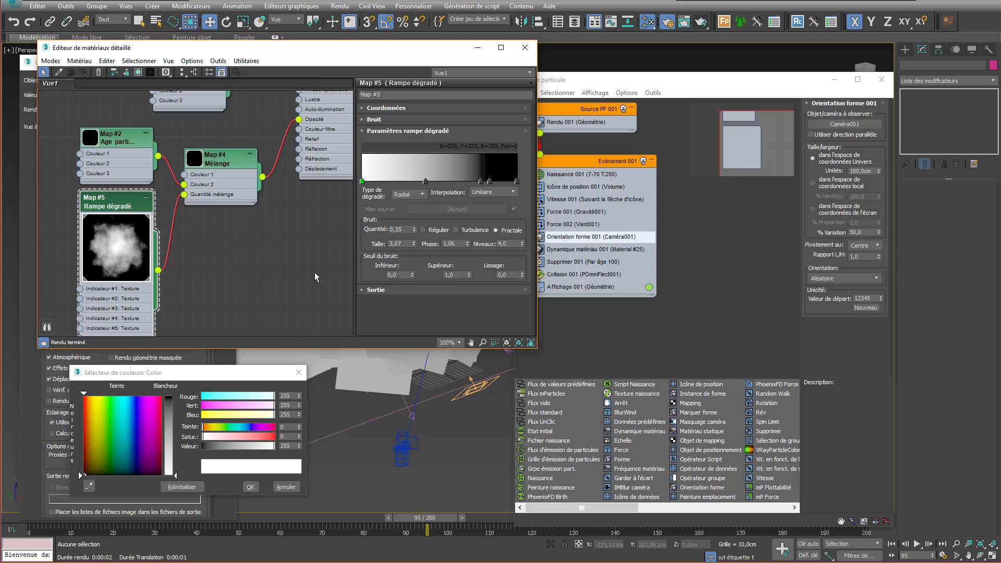
left_click_drag(175, 475, 176, 451)
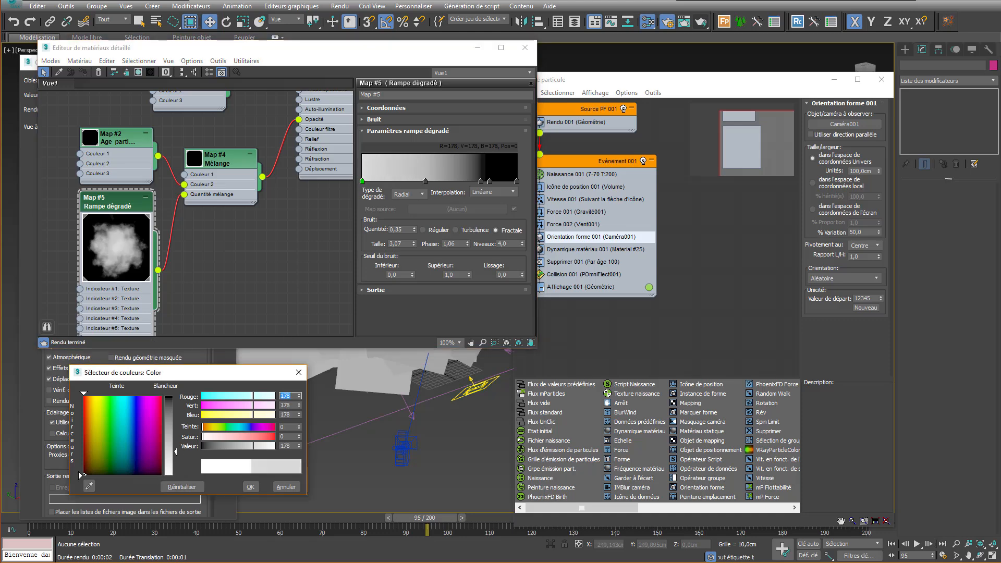
left_click(425, 182)
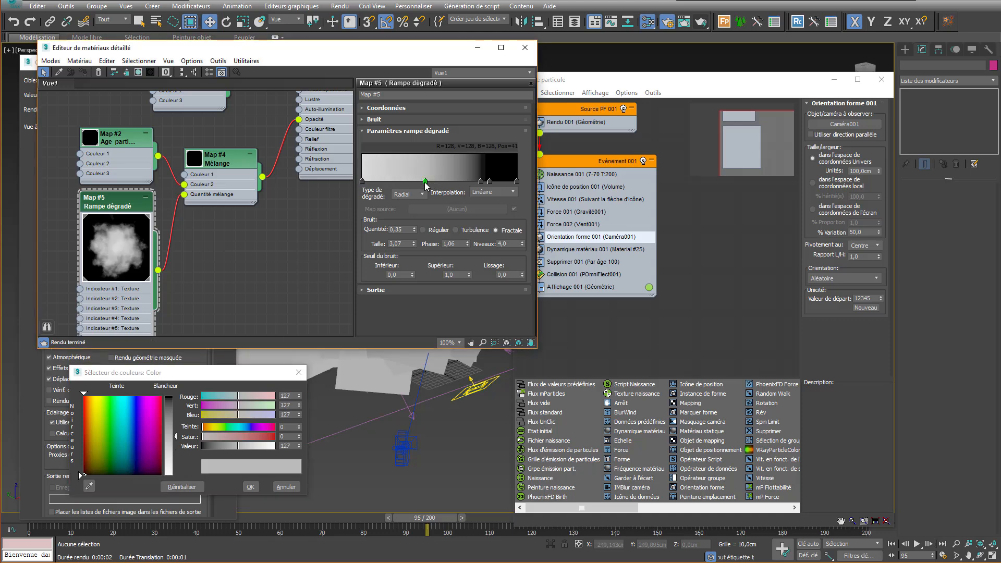
type("55")
key("Return")
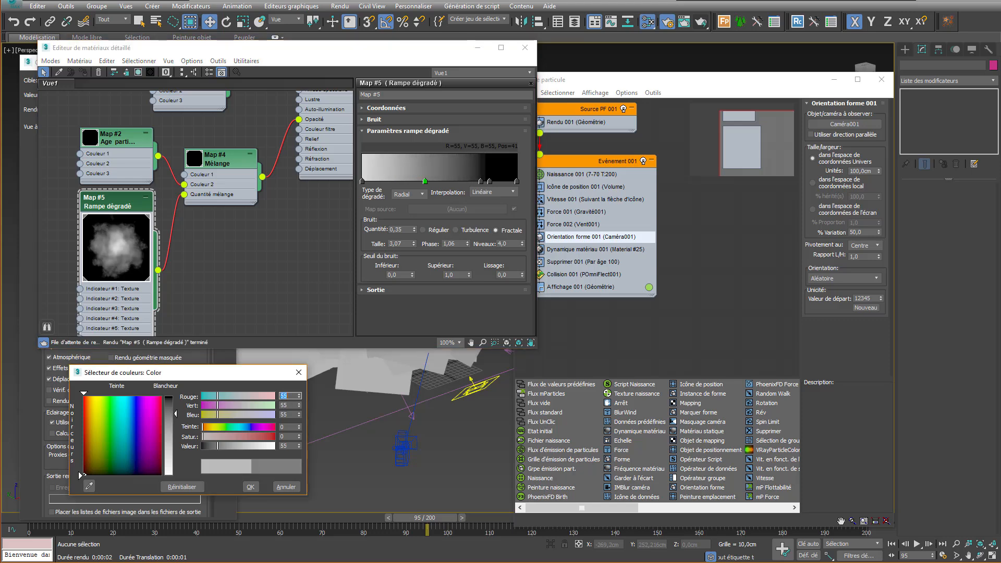
type("47")
key("Return")
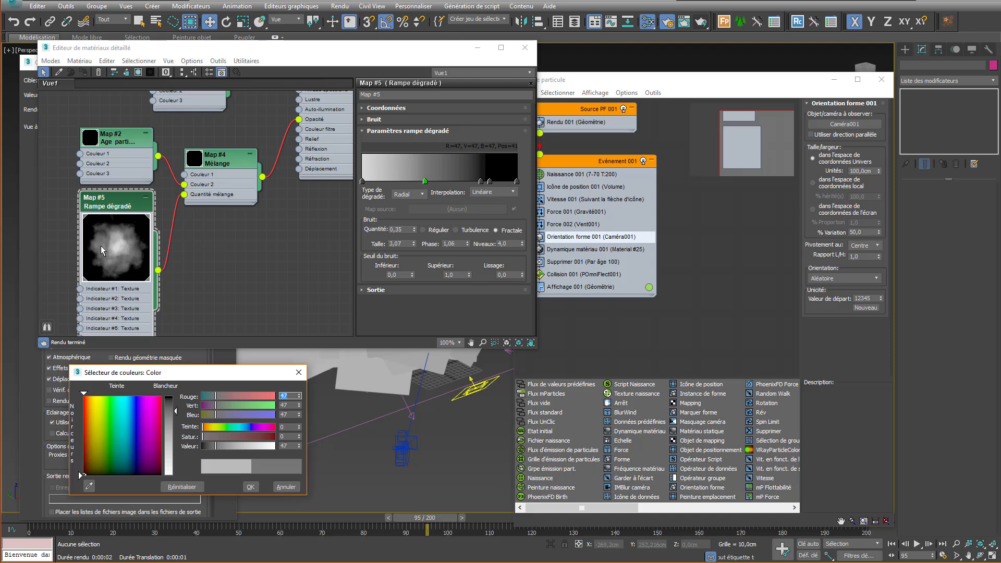
Step: Set the gradient's noise Phase to 1,29 and render the perspective view
left_click_drag(467, 244, 484, 230)
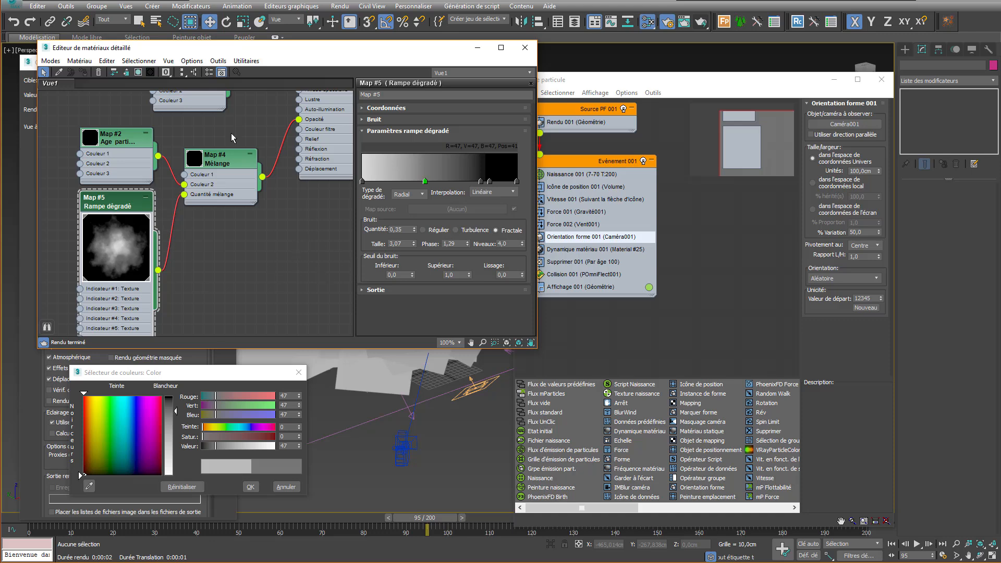
left_click_drag(240, 245, 234, 287)
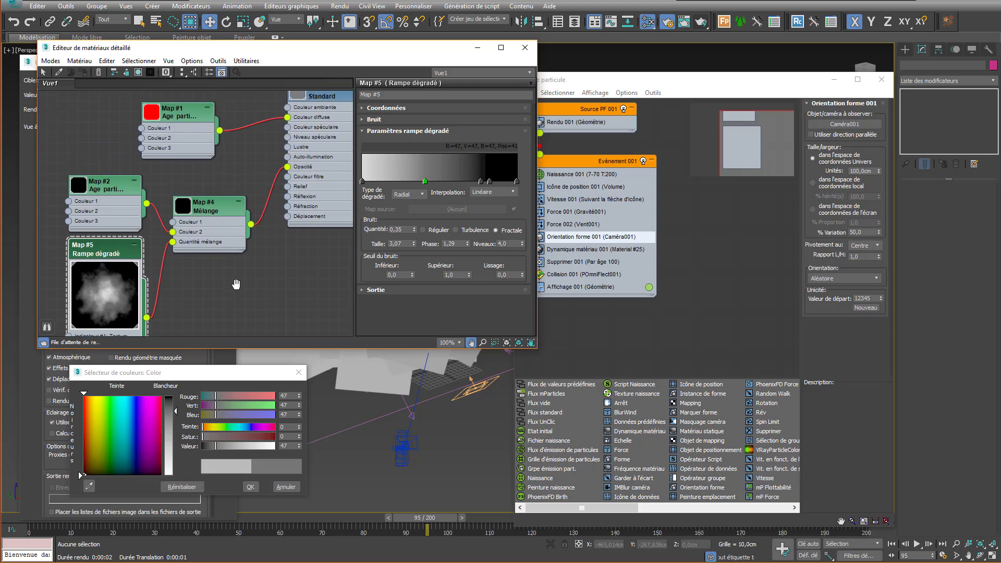
key("Escape")
left_click(702, 22)
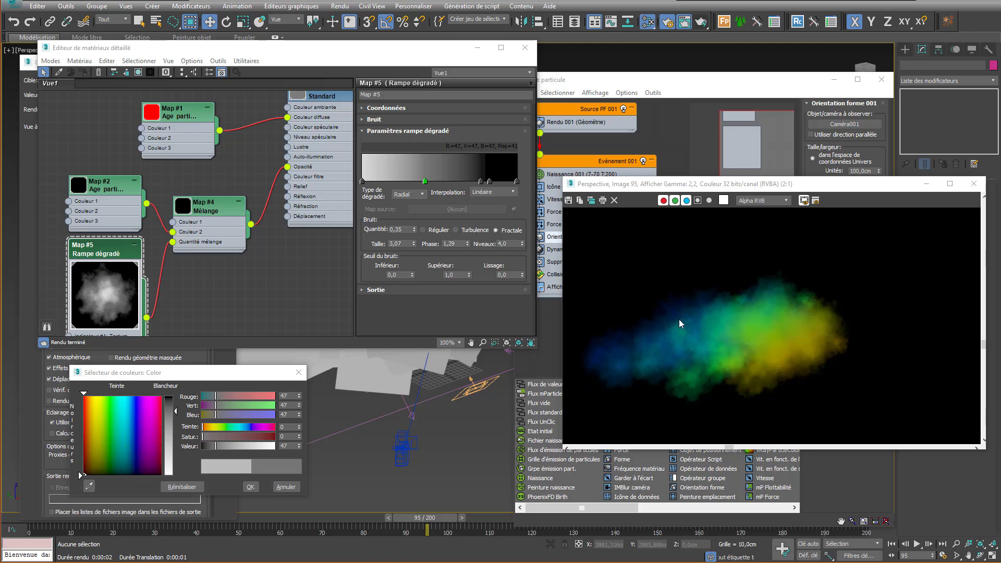
Step: In the age map driving the diffuse colour, set Couleur 1 to light grey value 166 and Couleur 2 to white
double_click(159, 127)
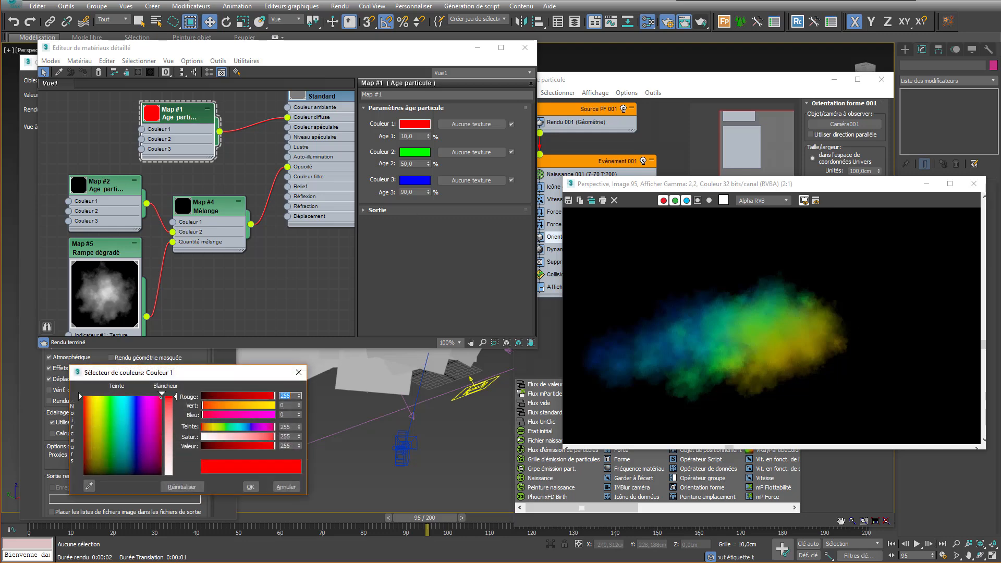
left_click_drag(169, 397, 168, 475)
left_click_drag(256, 446, 261, 446)
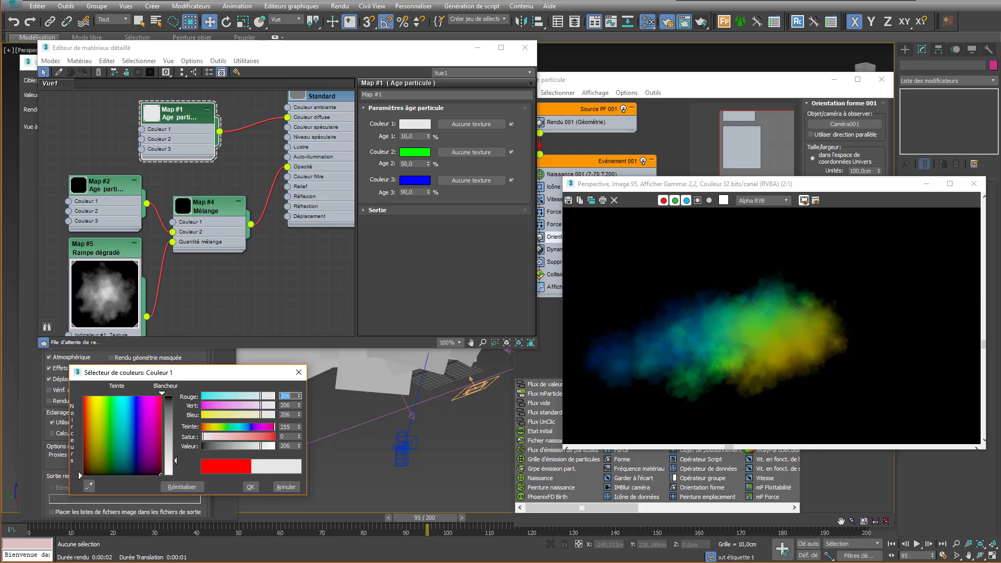
left_click_drag(172, 458, 172, 448)
left_click(416, 152)
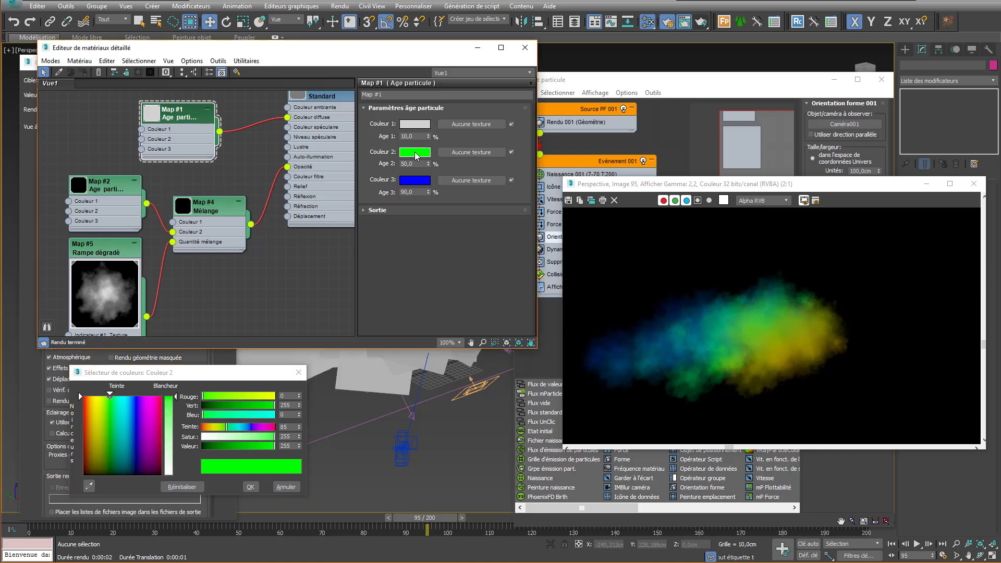
left_click(173, 473)
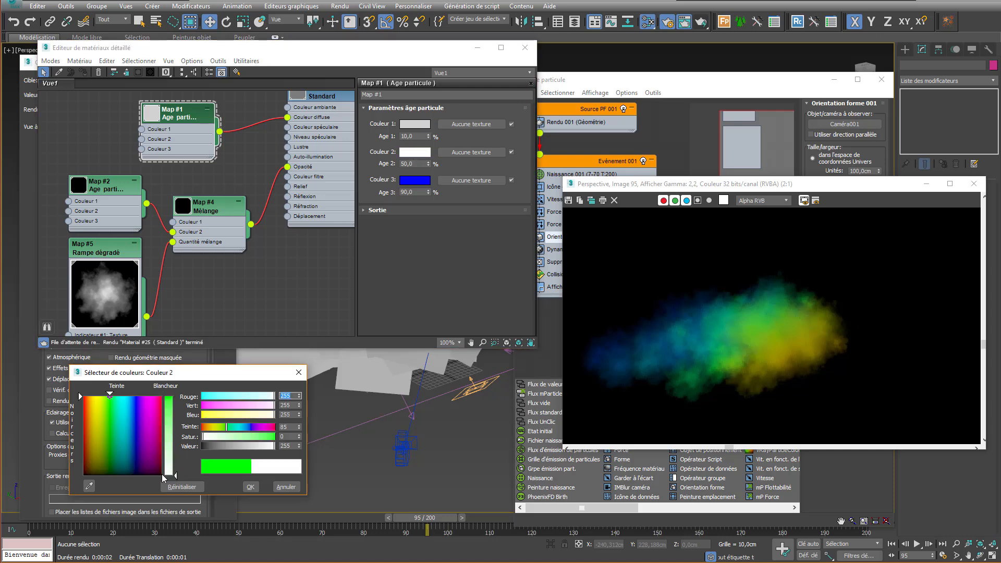
Step: Set the diffuse age map's Couleur 3 to pale blue with red 174, green 174 and blue 255
left_click(415, 180)
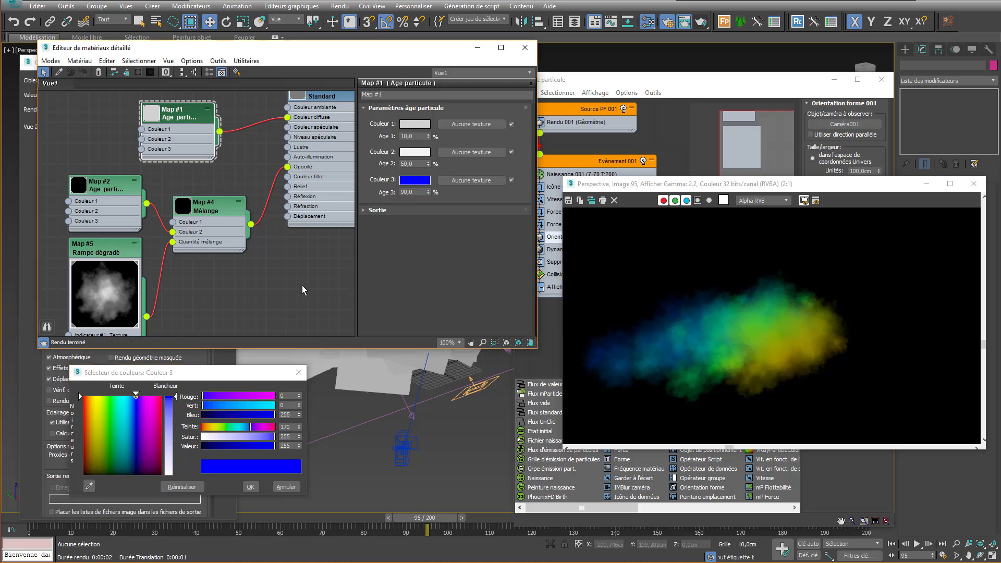
left_click(170, 468)
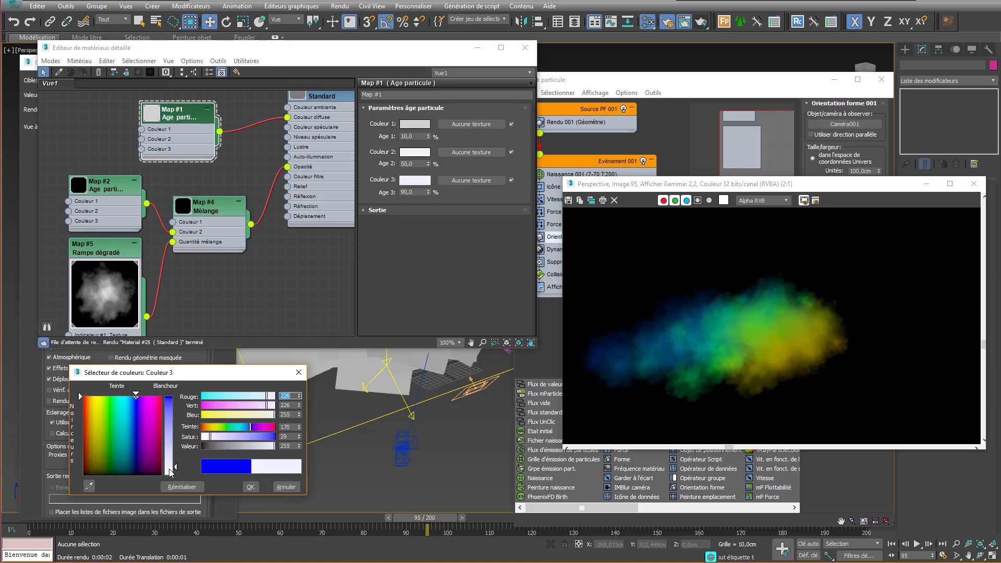
left_click_drag(173, 468, 170, 450)
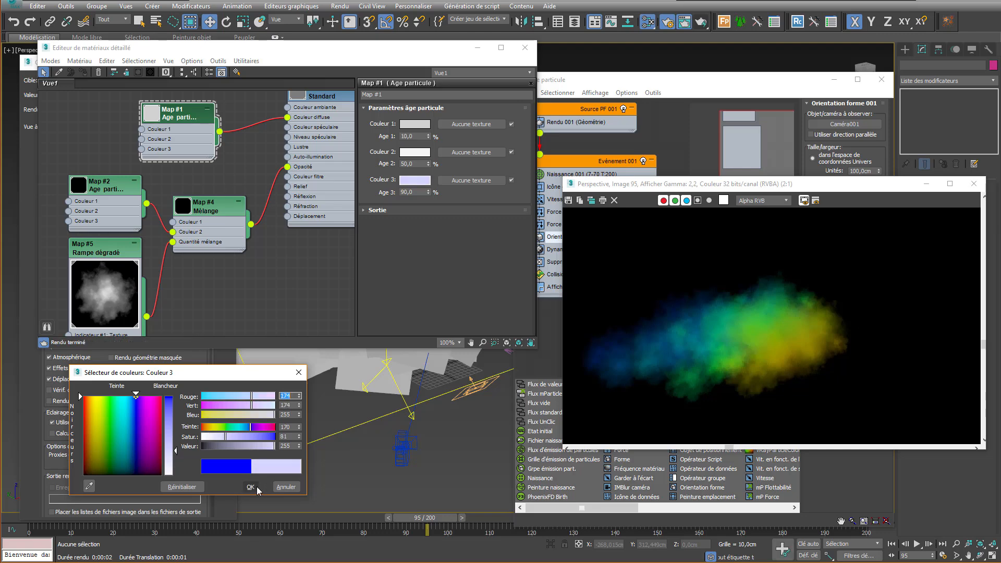
left_click(251, 487)
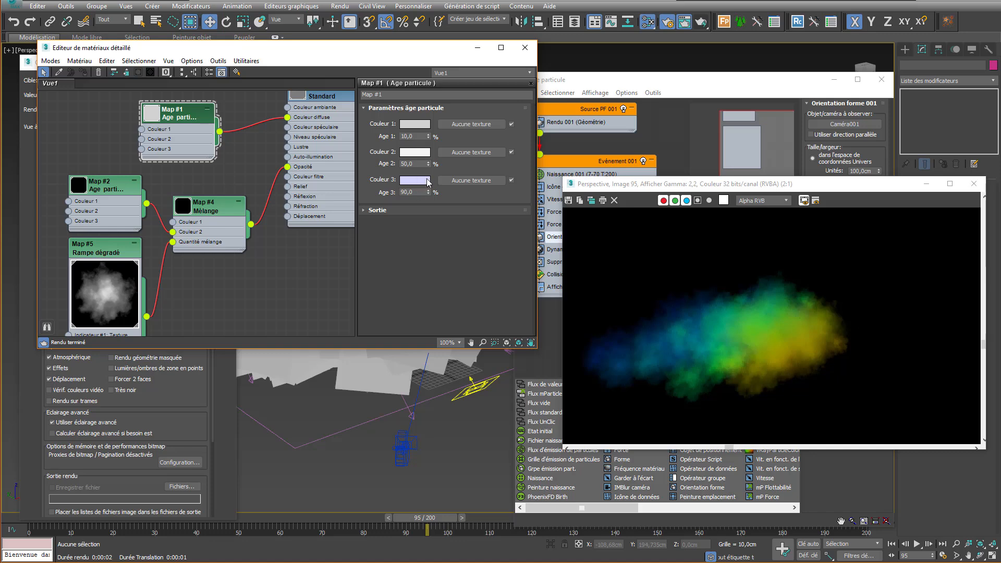
Step: Set the diffuse age map's Couleur 3 to white
left_click(427, 180)
left_click_drag(172, 451, 174, 476)
left_click(251, 487)
Step: Darken the diffuse age map's Couleur 1 to grey value 84 and render the perspective view
left_click(416, 125)
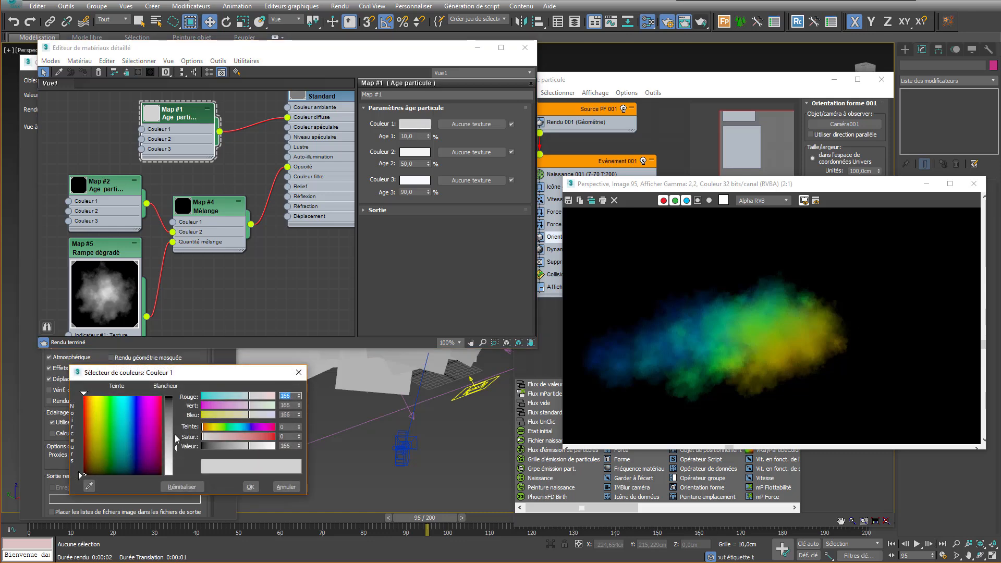
left_click_drag(174, 434, 175, 423)
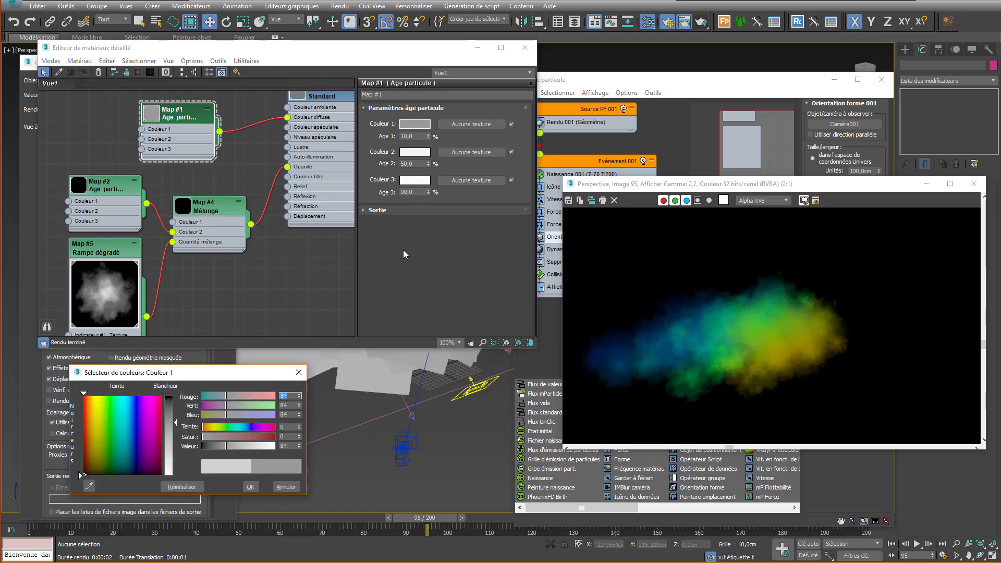
left_click(251, 487)
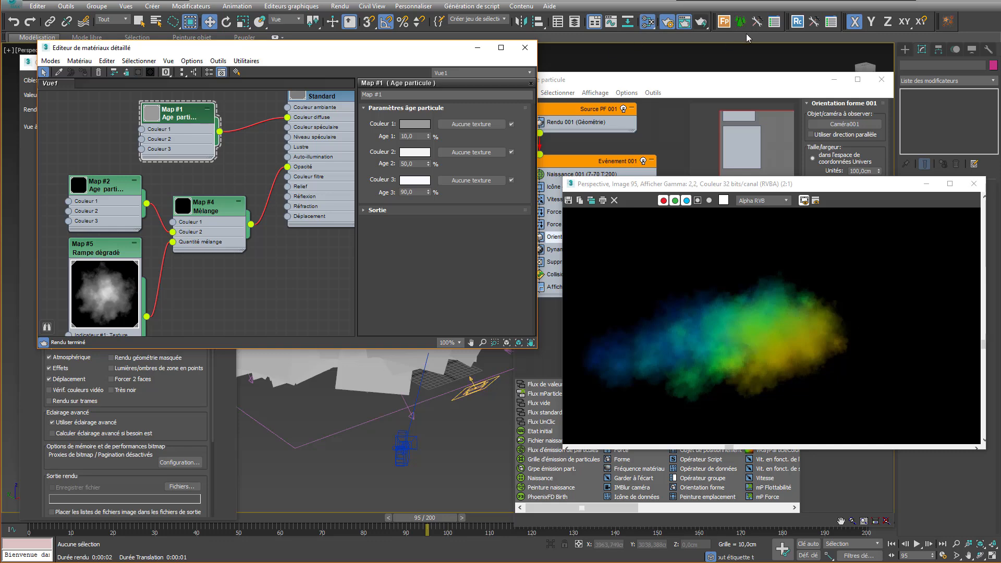
left_click(710, 26)
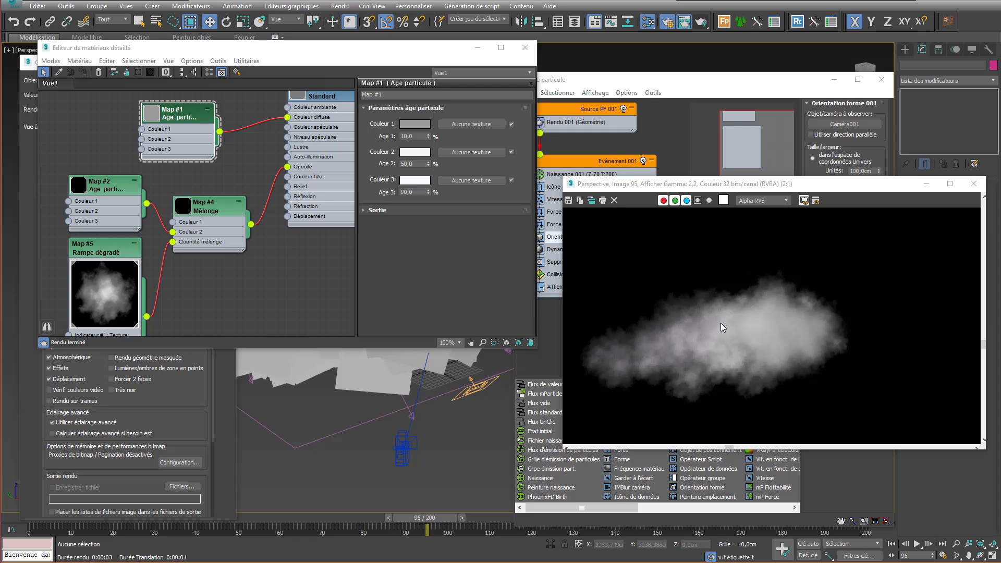
Step: Close the material editor and render setup, and save the scene as an incremented copy of abas7vpfp04.max
left_click(524, 47)
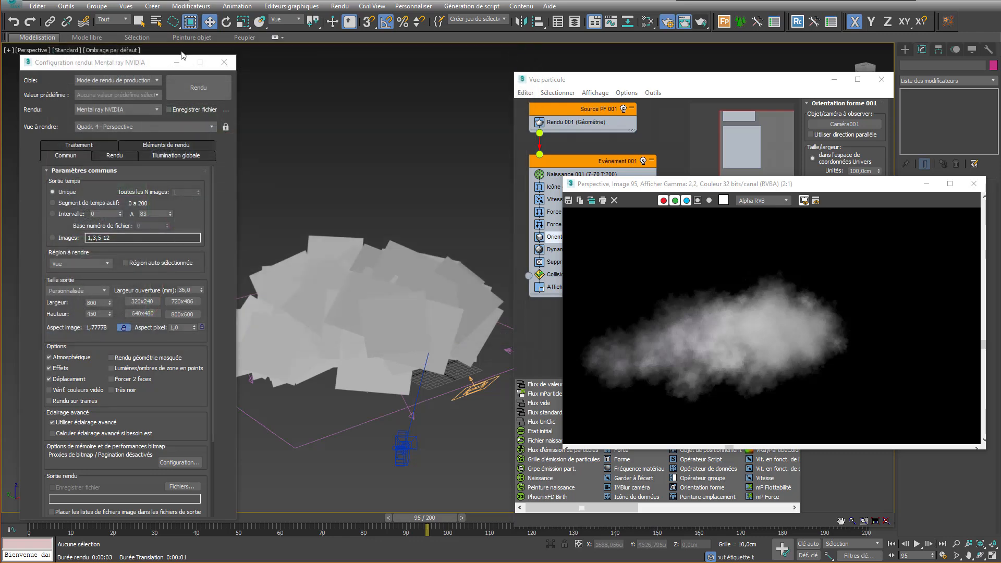
left_click(217, 61)
left_click(13, 7)
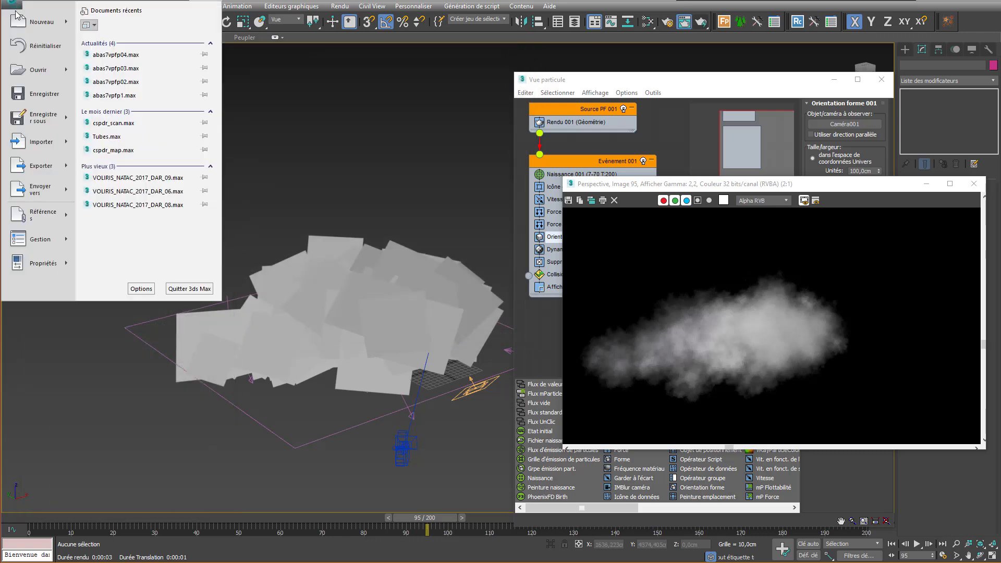
left_click(48, 118)
left_click(111, 84)
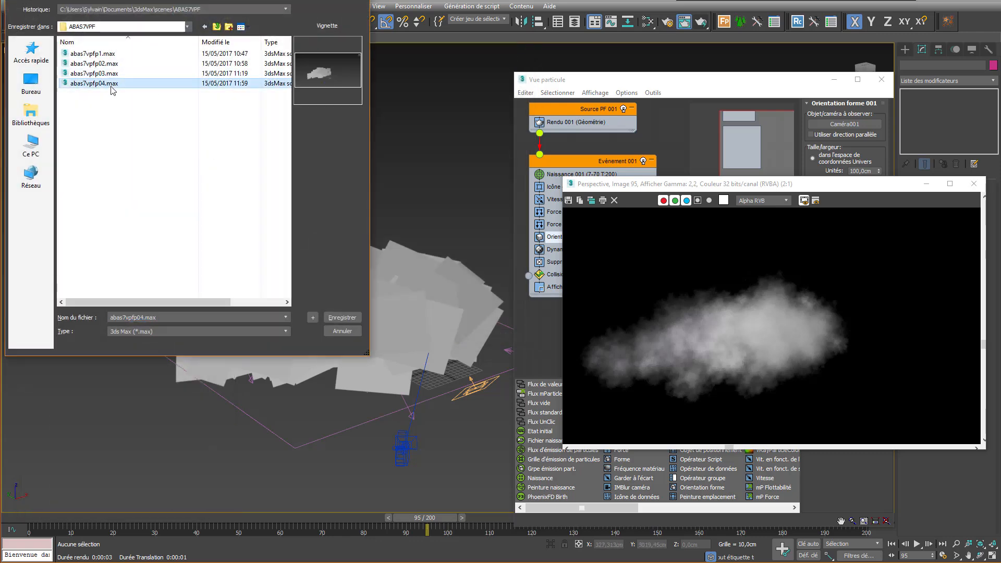
left_click(312, 318)
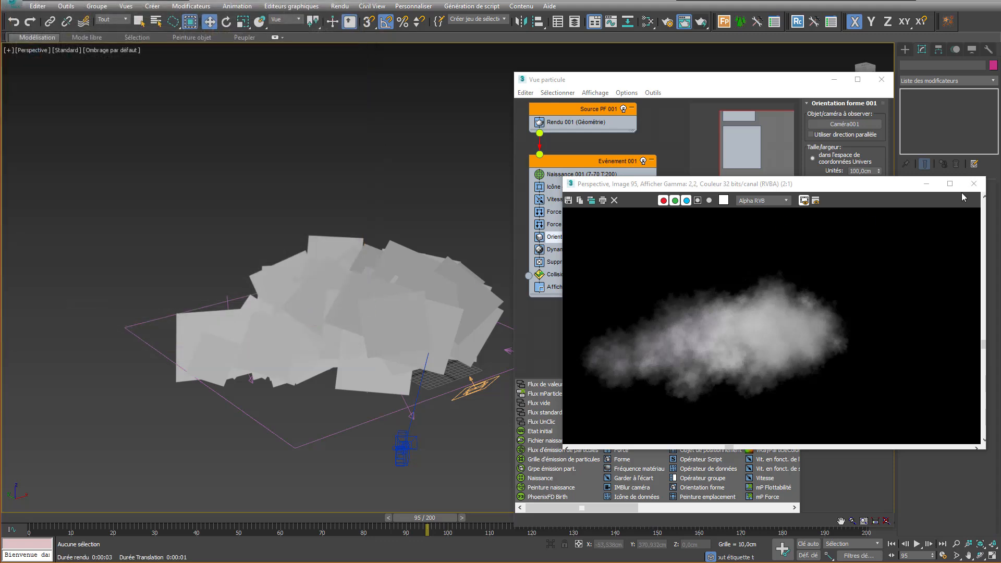
Step: Close the rendered image and the particle view, and scrub the animation to frame 91
left_click(973, 184)
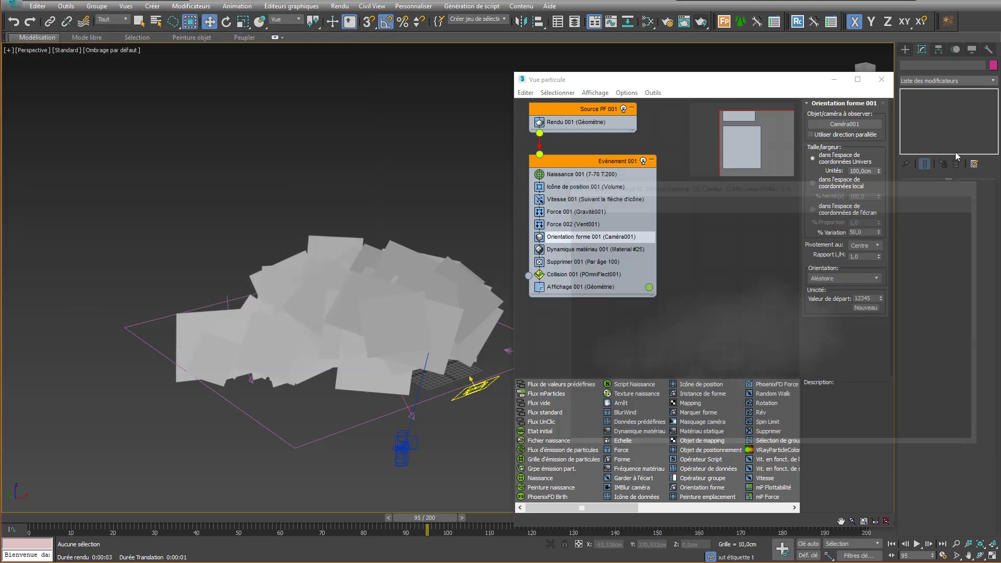
left_click(882, 81)
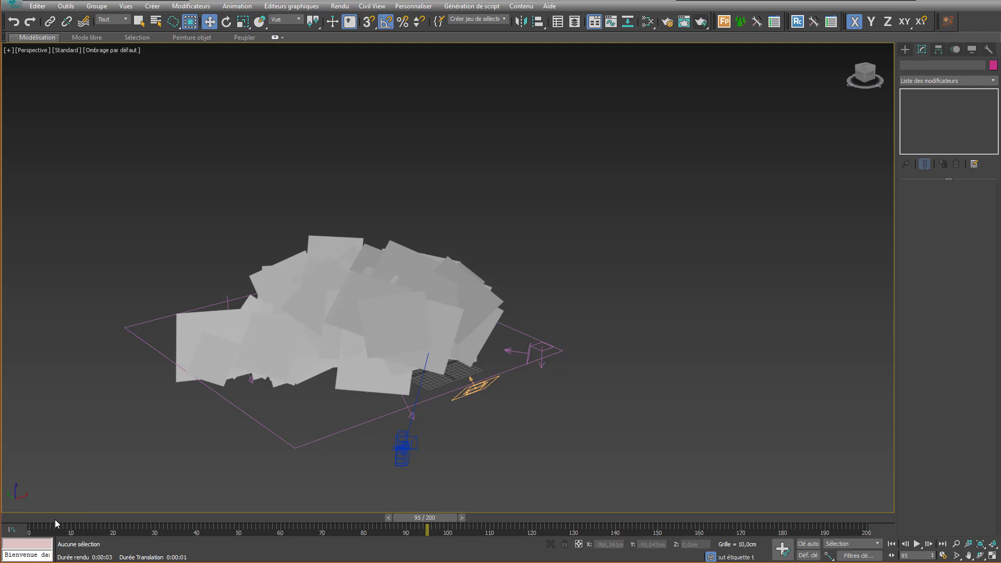
left_click_drag(54, 519, 417, 532)
key("w")
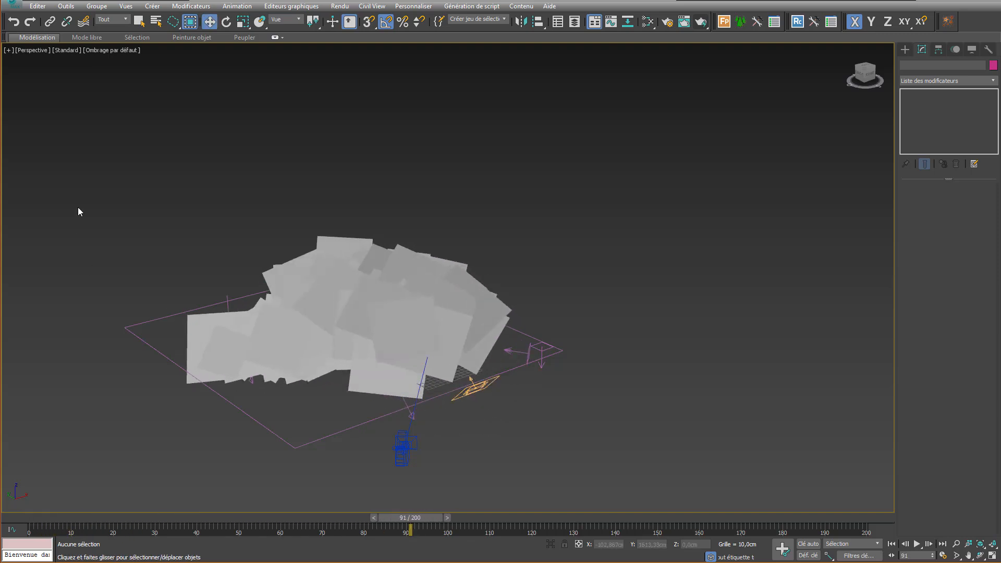